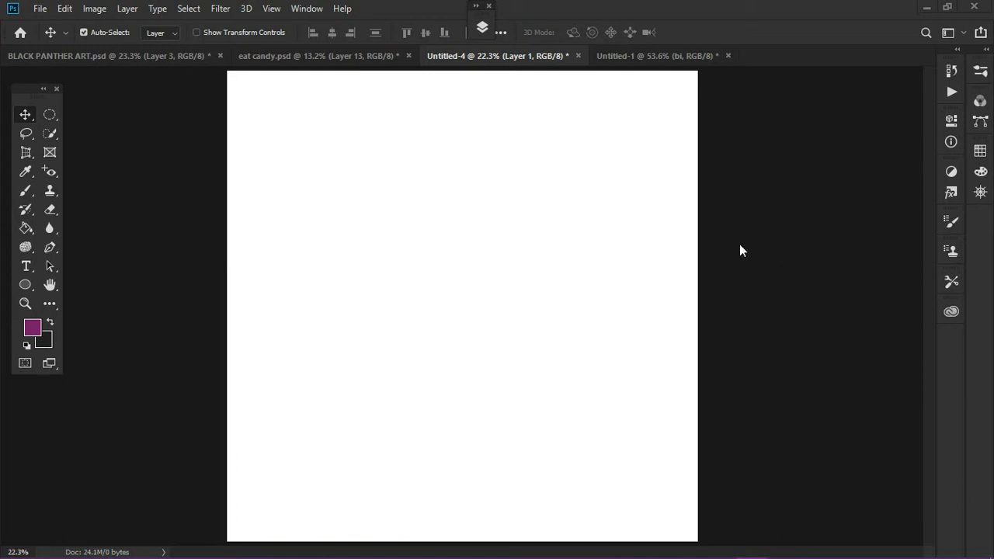
Expand the layer list, place it beside the blank canvas, and zoom out to 16.7%
left_click(481, 28)
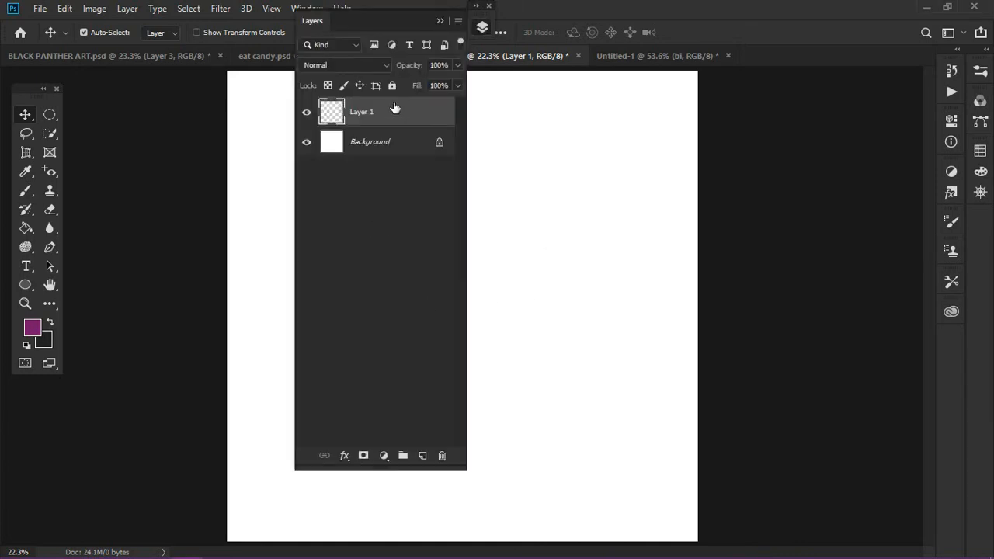
left_click_drag(401, 28, 826, 91)
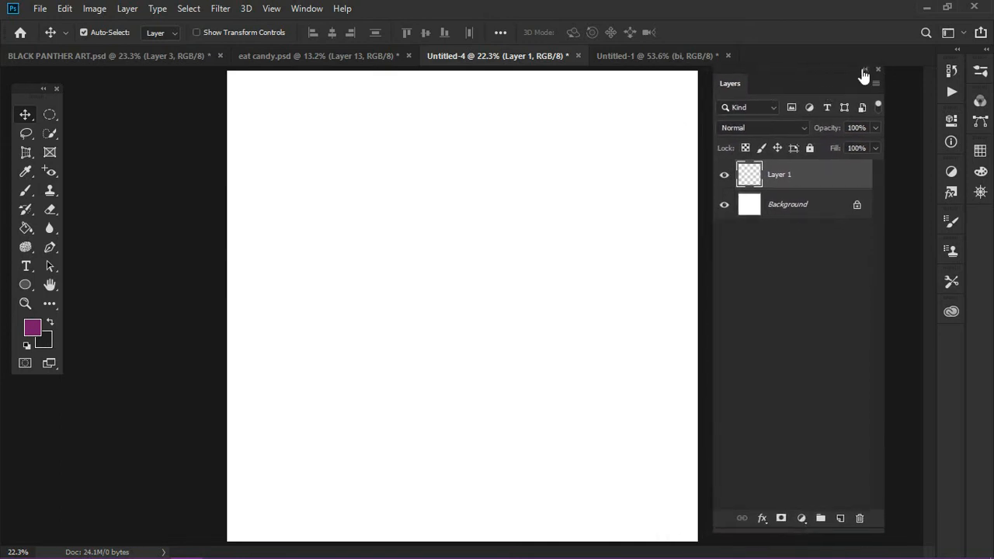
key("ctrl")
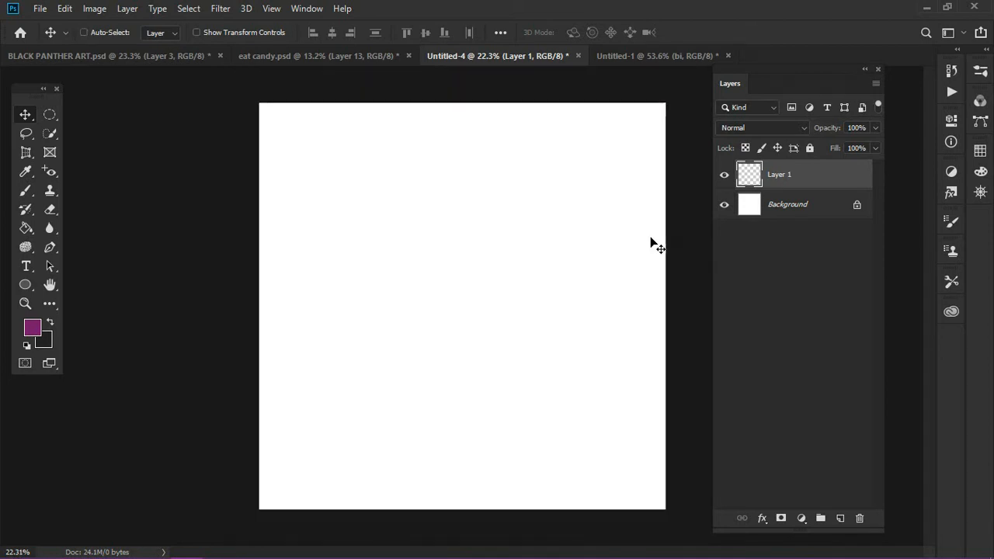
key("ctrl+minus")
key("ctrl+plus")
key("ctrl+minus")
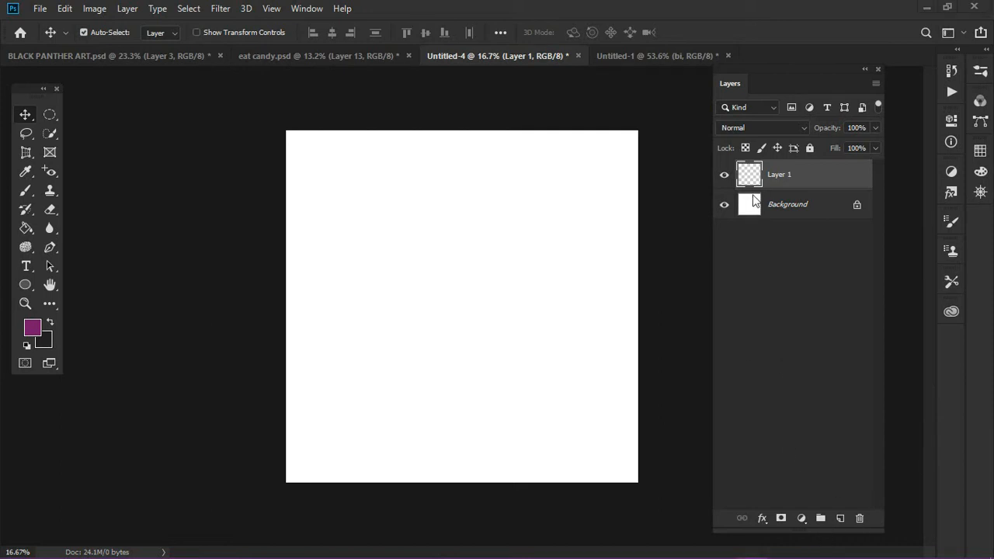
Set the foreground color to the bright purple swatch
left_click(972, 156)
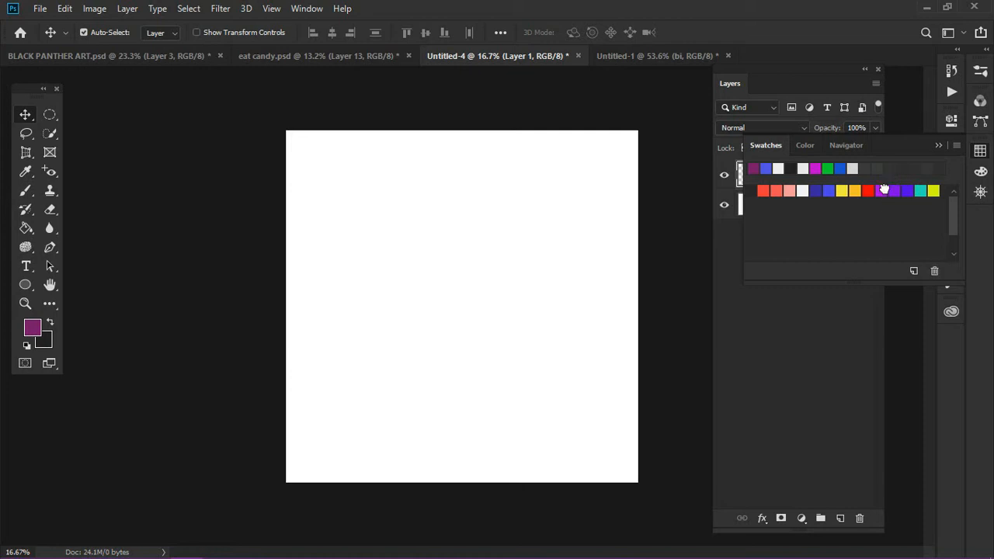
left_click(886, 187)
left_click(938, 147)
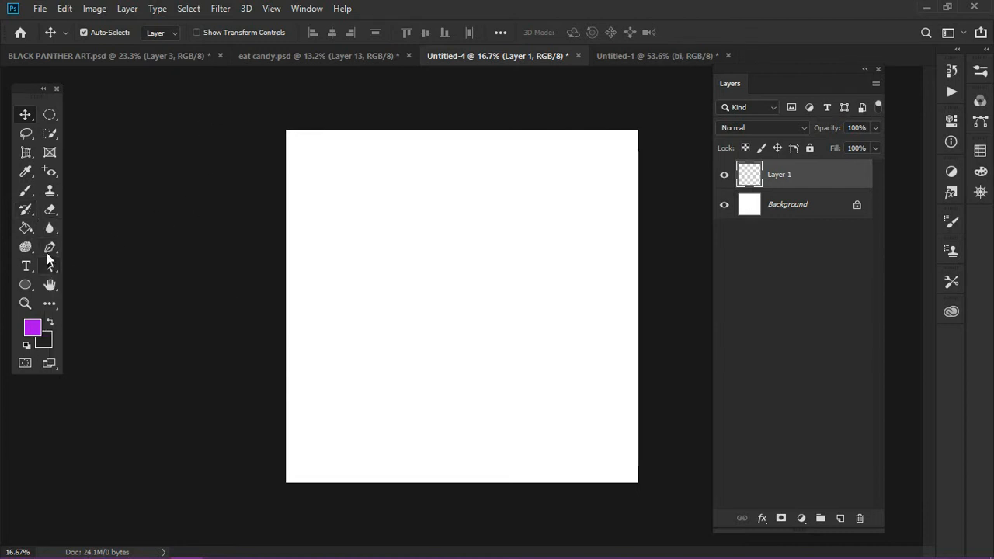
Draw a closed, pear-like curved path with the Pen tool slightly left of the canvas center
left_click(49, 249)
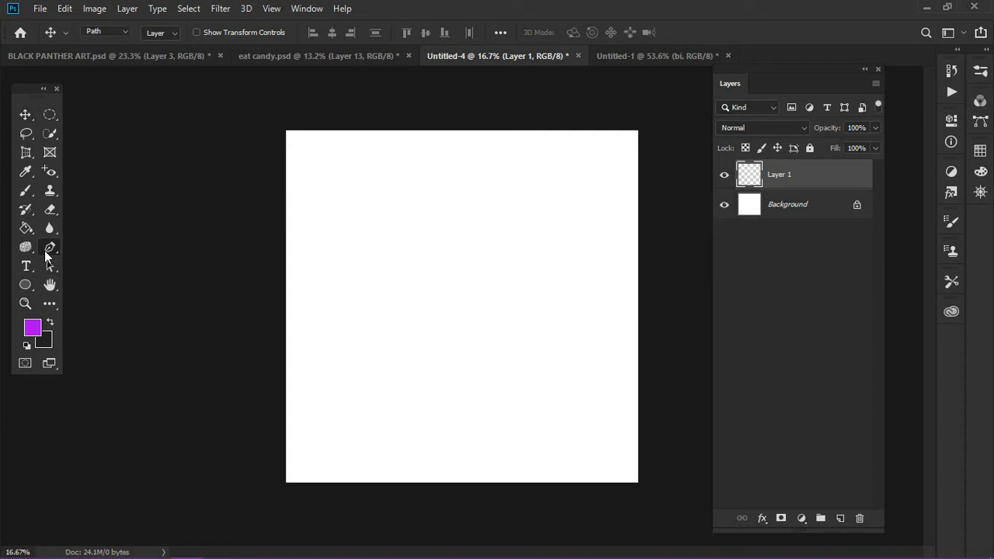
left_click(380, 244)
left_click_drag(421, 258, 468, 329)
left_click_drag(463, 385, 485, 379)
left_click_drag(391, 374, 362, 349)
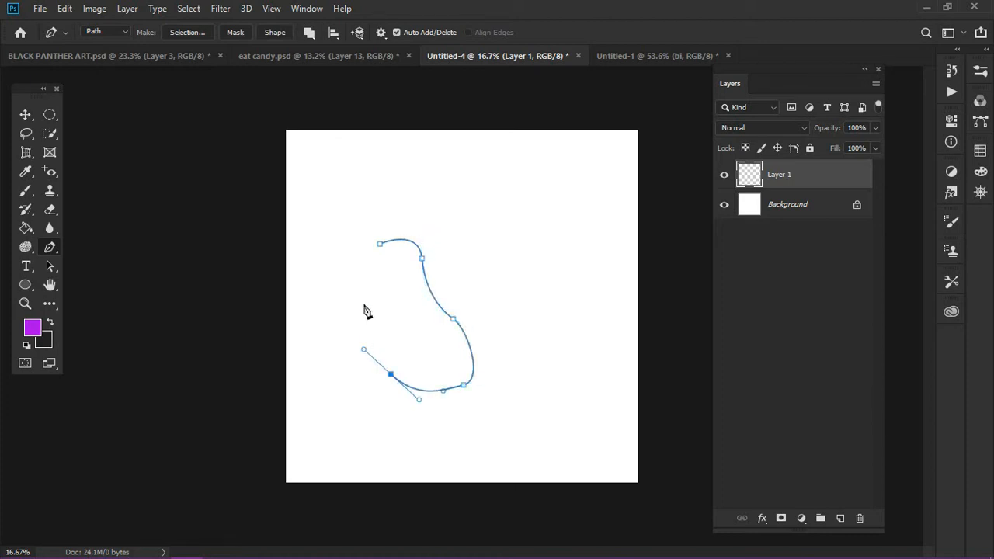
left_click_drag(363, 304, 390, 241)
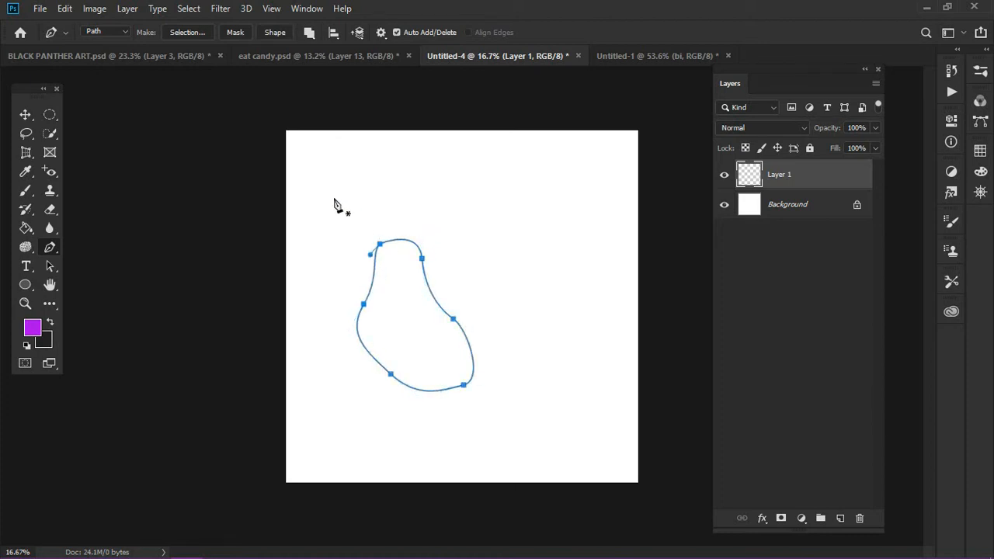
Convert the path to a new selection with 0-pixel feather, fill it with purple on Layer 1, and deselect
left_click(187, 31)
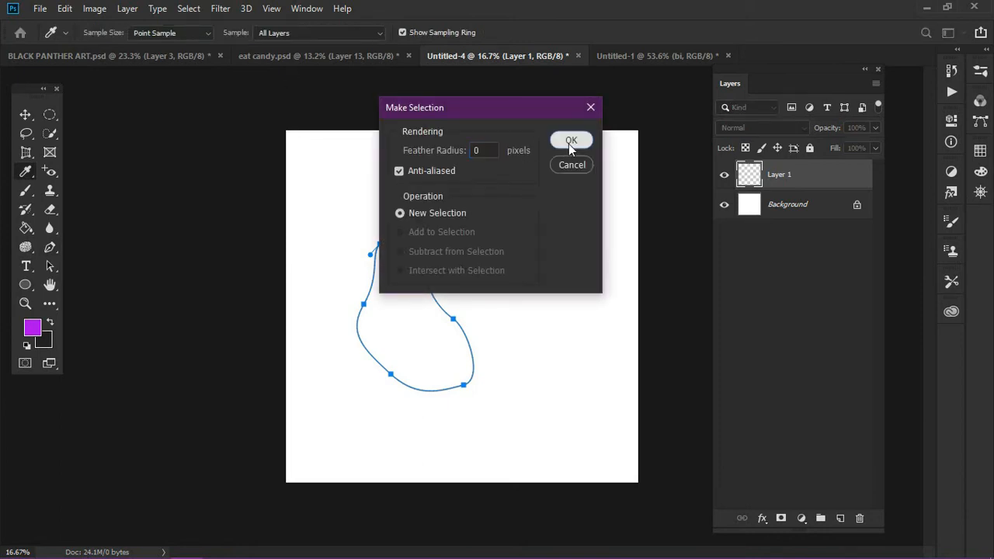
left_click(569, 142)
key("g")
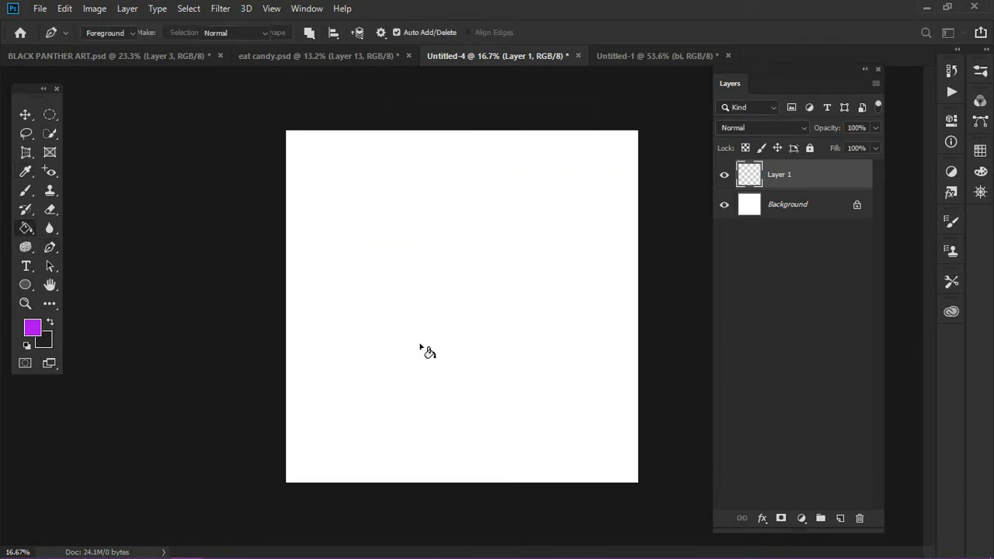
left_click(423, 349)
left_click(25, 118)
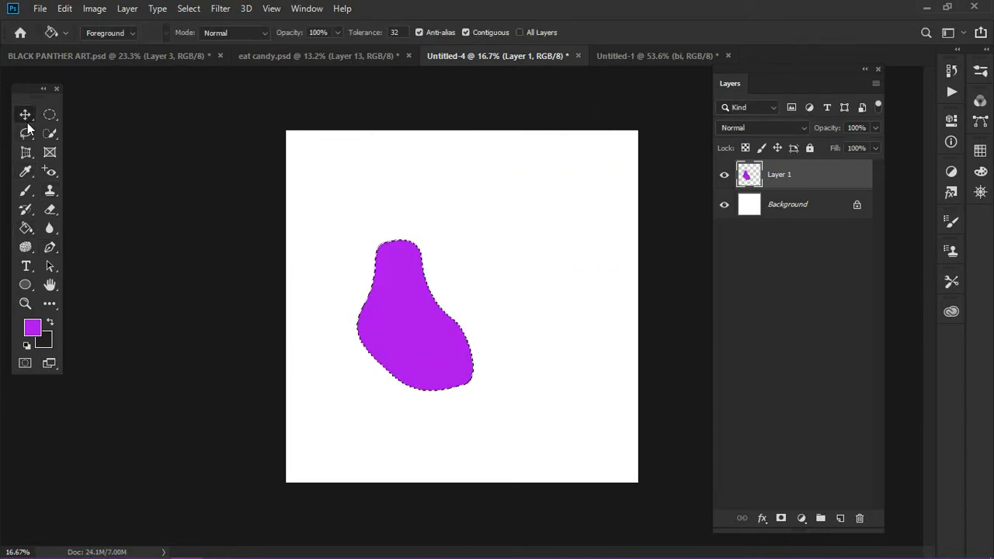
key("ctrl+d")
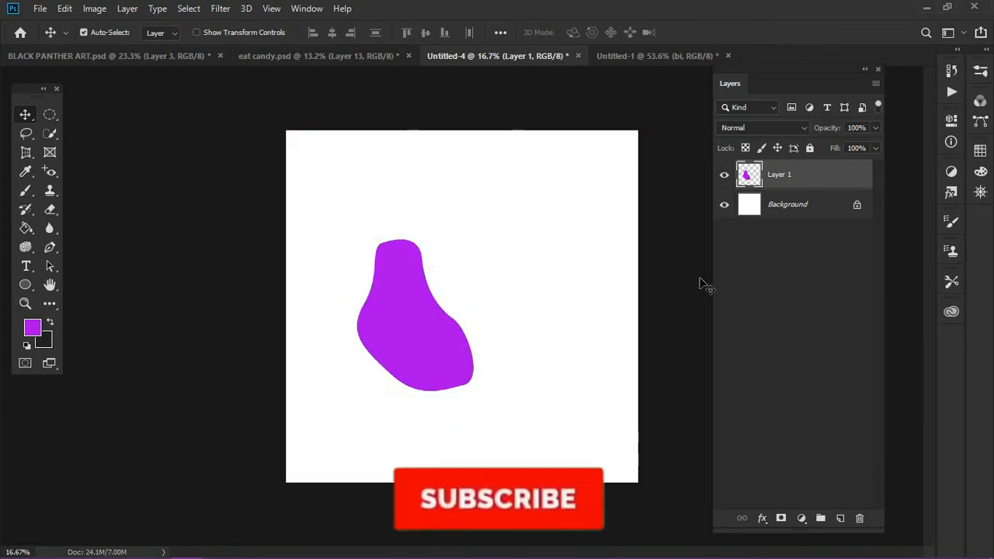
Add a new layer above the purple shape and set the foreground color to the teal swatch
left_click(840, 517)
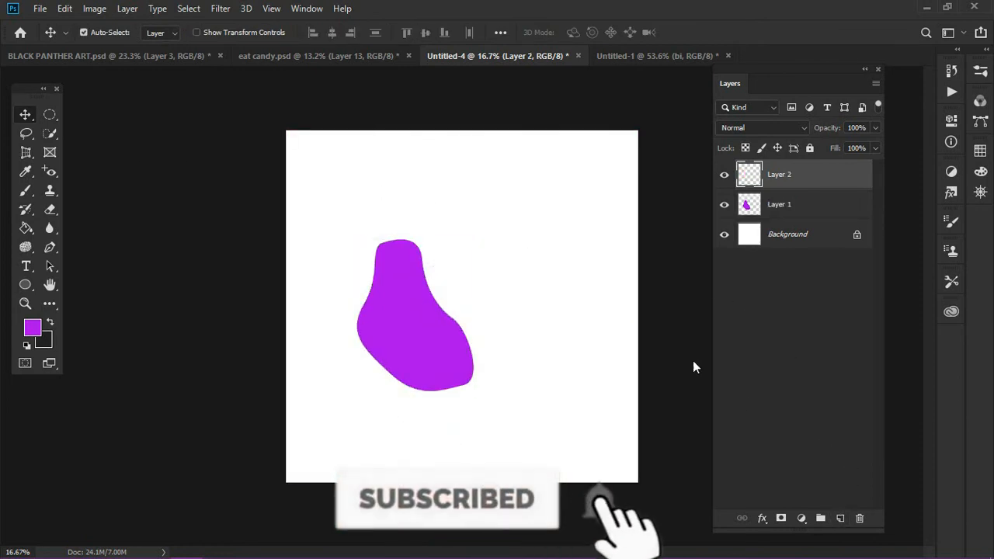
left_click(980, 152)
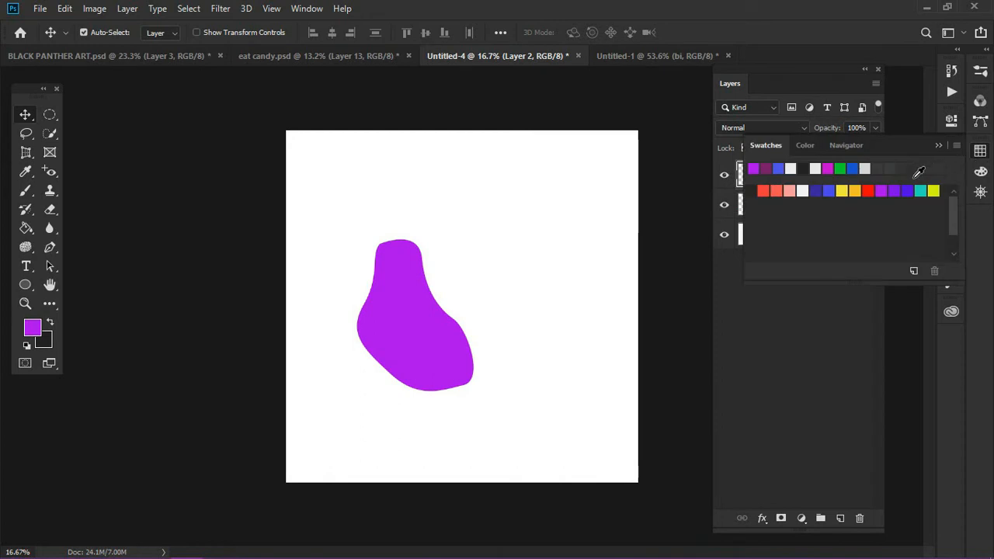
left_click(920, 190)
left_click(939, 145)
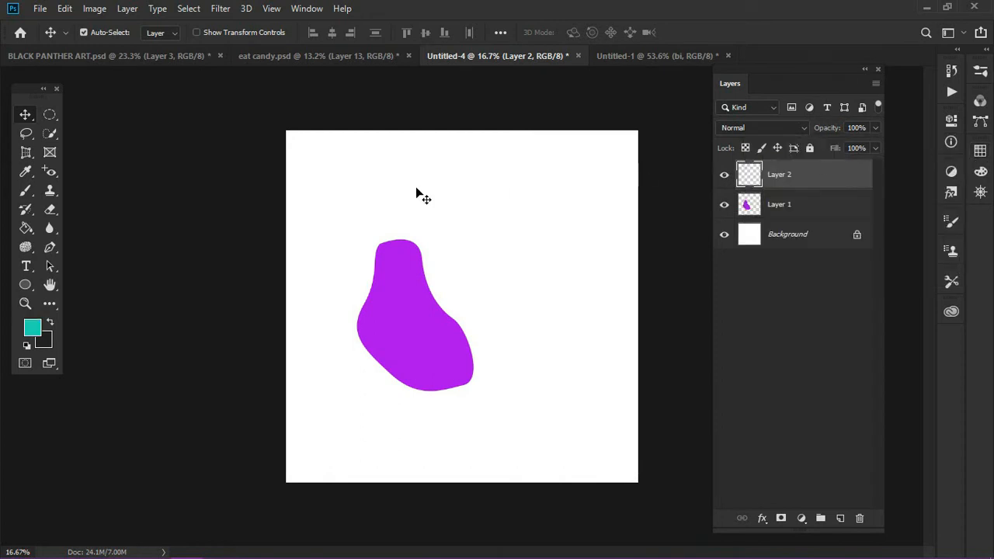
Draw a closed curved Pen path to the upper right of the purple shape, overlapping its lower right part
left_click(49, 247)
left_click(487, 203)
left_click(417, 235)
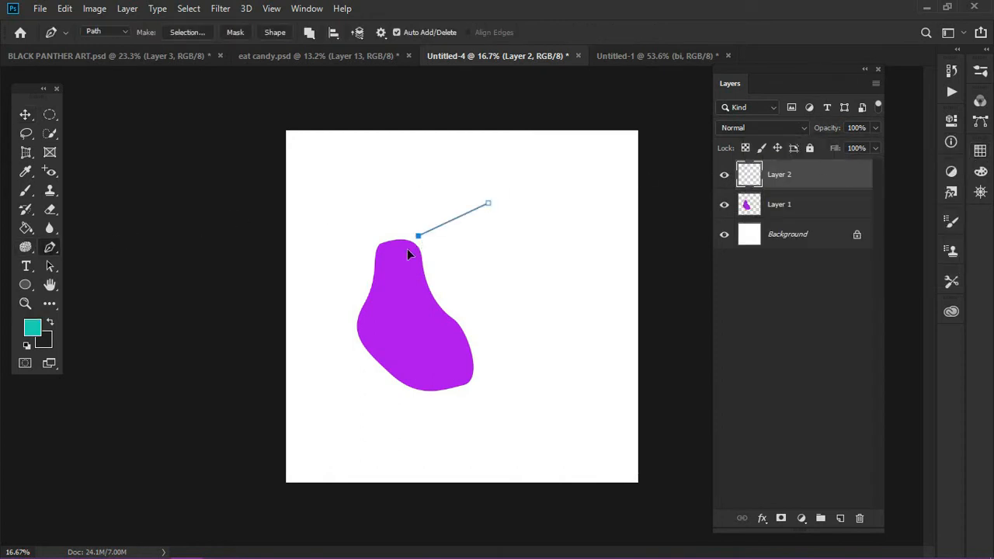
left_click_drag(407, 249, 423, 267)
left_click_drag(440, 318, 428, 349)
left_click_drag(495, 350, 510, 321)
left_click_drag(519, 248, 507, 220)
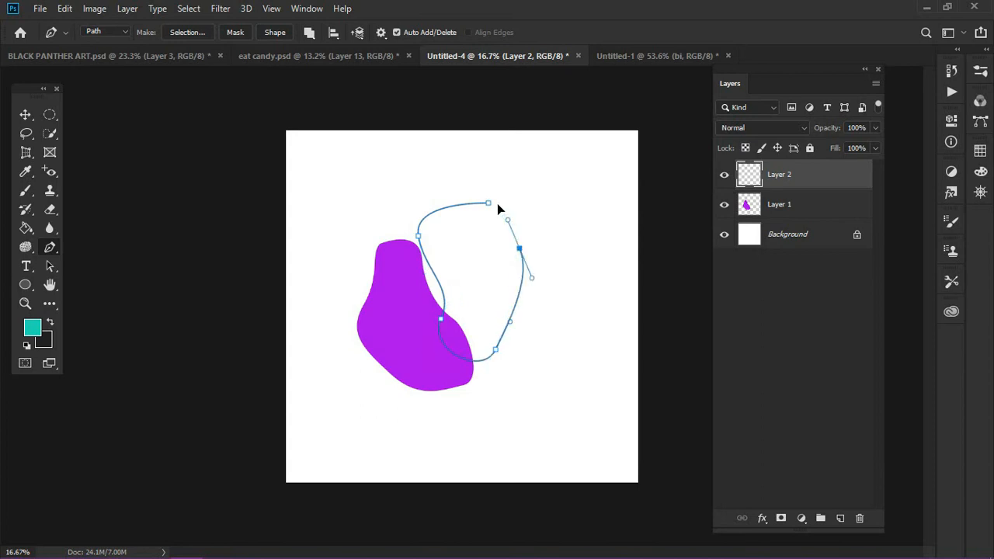
left_click(488, 204)
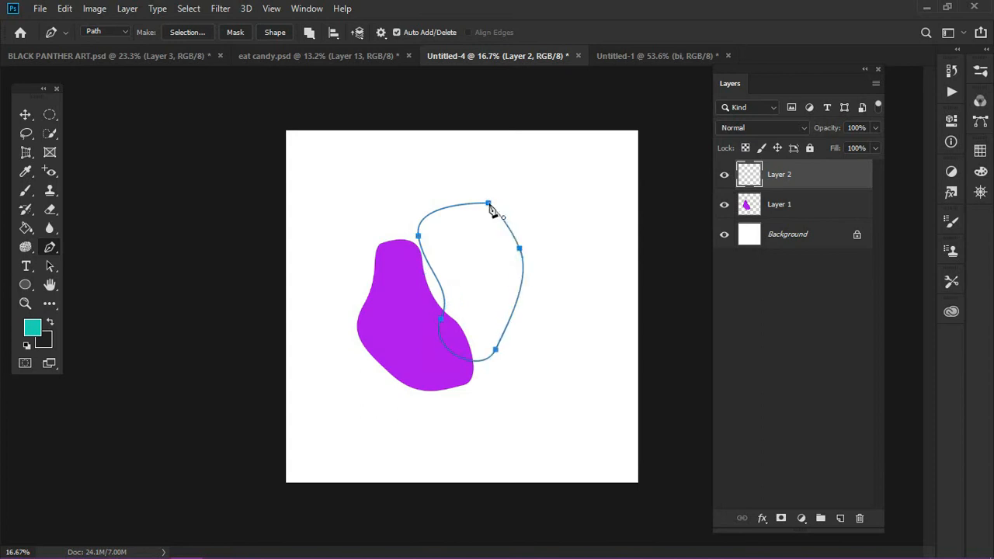
Turn the second path into a selection, fill it with teal on Layer 2, and deselect
left_click(186, 32)
left_click(570, 140)
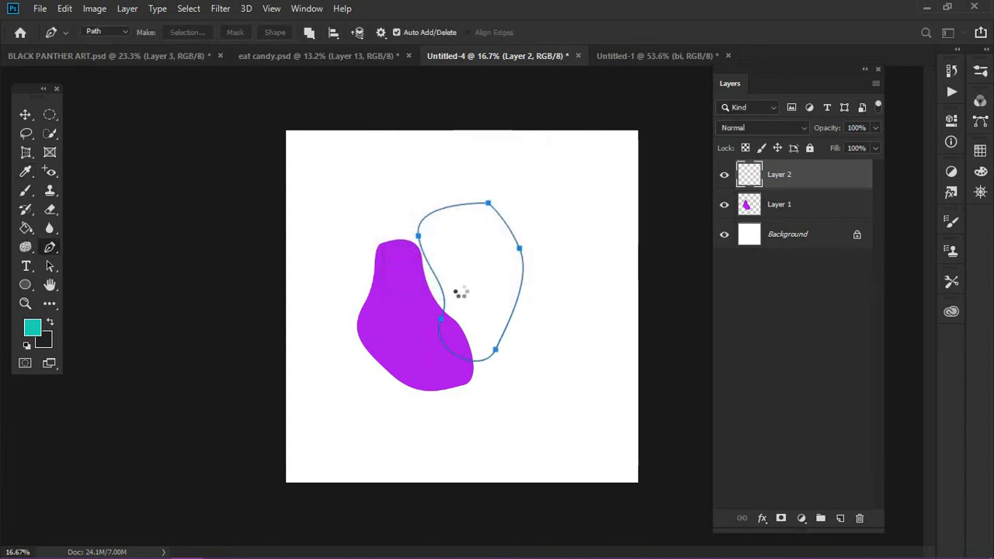
key("g")
left_click(474, 296)
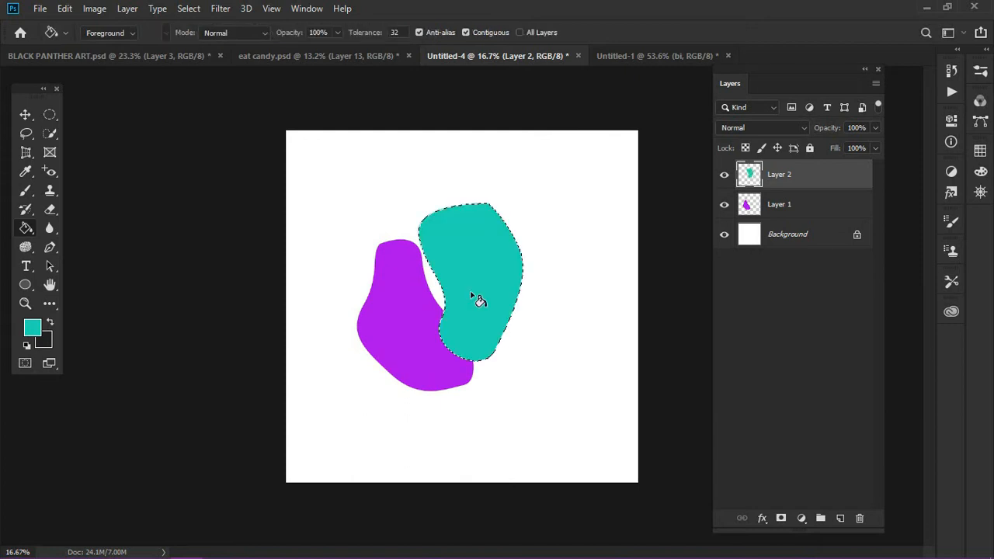
left_click(24, 116)
key("ctrl+d")
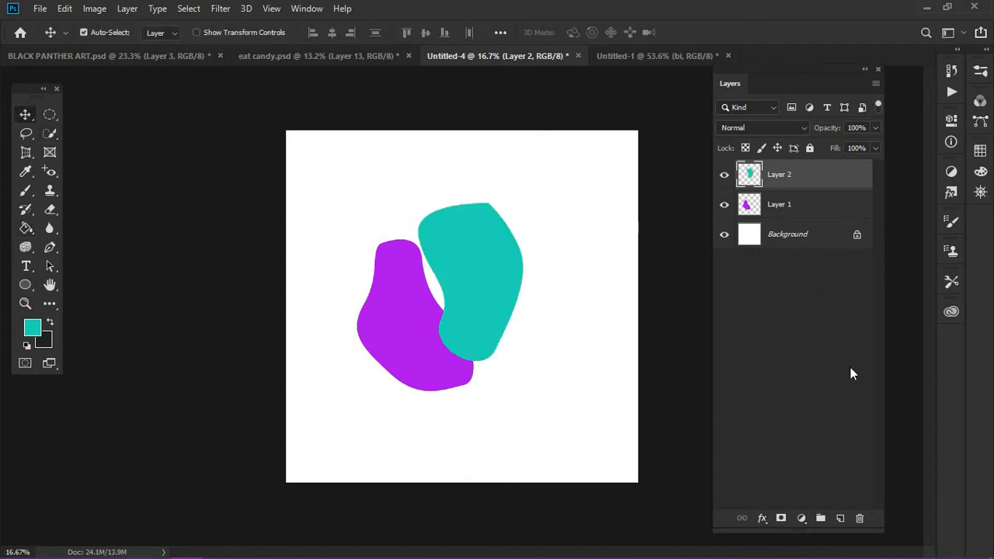
On a new layer, make a 0-pixel-feather selection from a closed, hook-shaped Pen path crossing the teal shape and touching the purple one
left_click(840, 517)
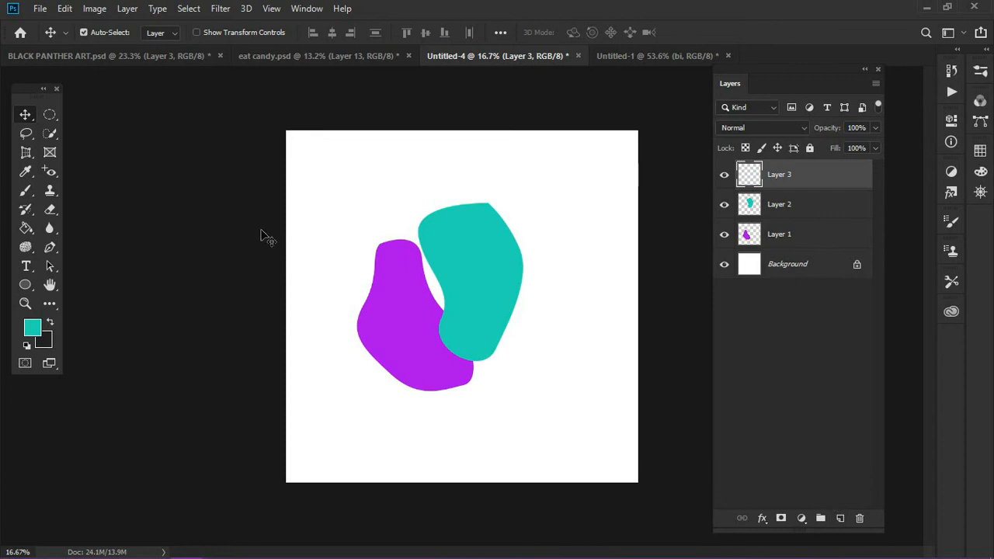
left_click(50, 248)
left_click(479, 249)
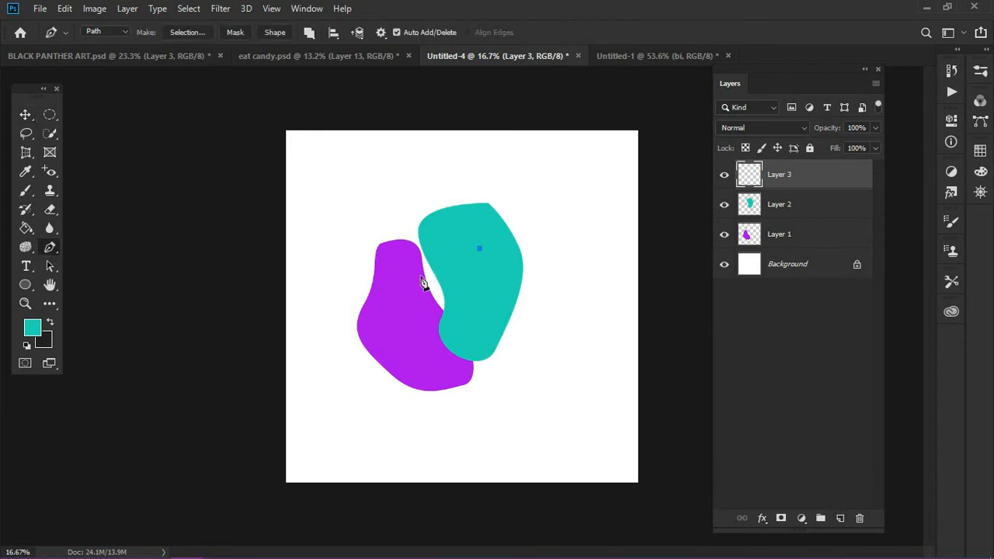
left_click_drag(420, 275, 429, 303)
left_click_drag(505, 329, 527, 352)
left_click_drag(563, 321, 554, 284)
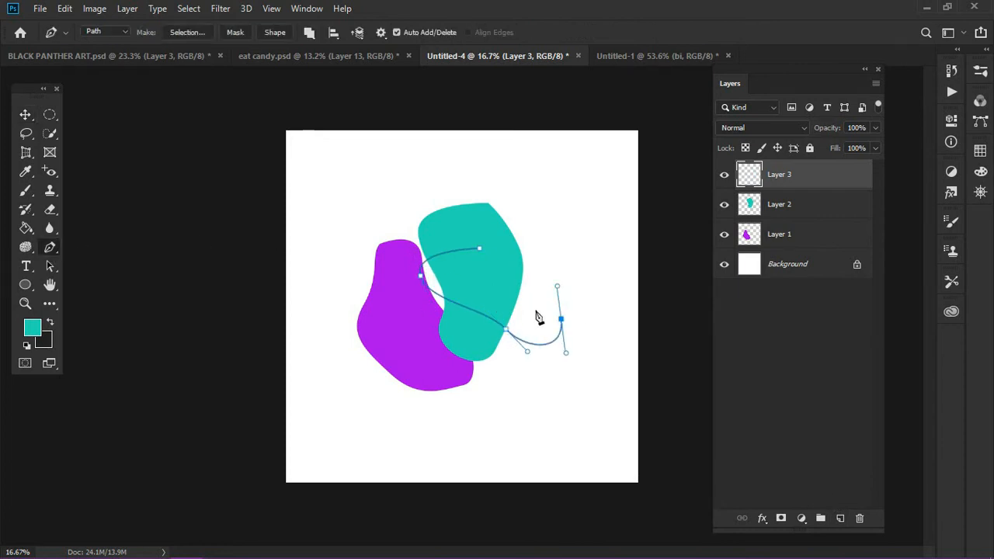
key("ctrl+z")
left_click_drag(468, 385, 546, 353)
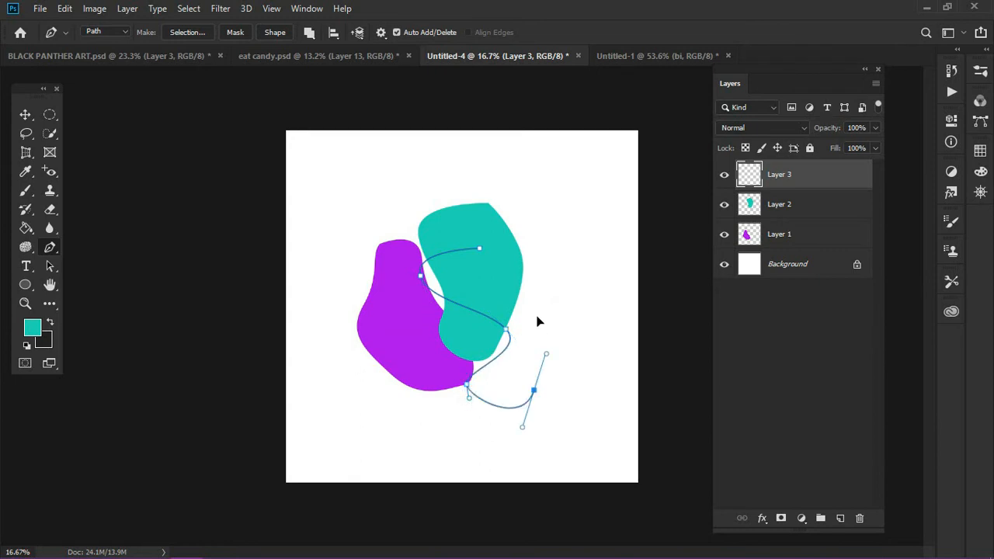
left_click_drag(522, 270, 500, 252)
left_click(479, 250)
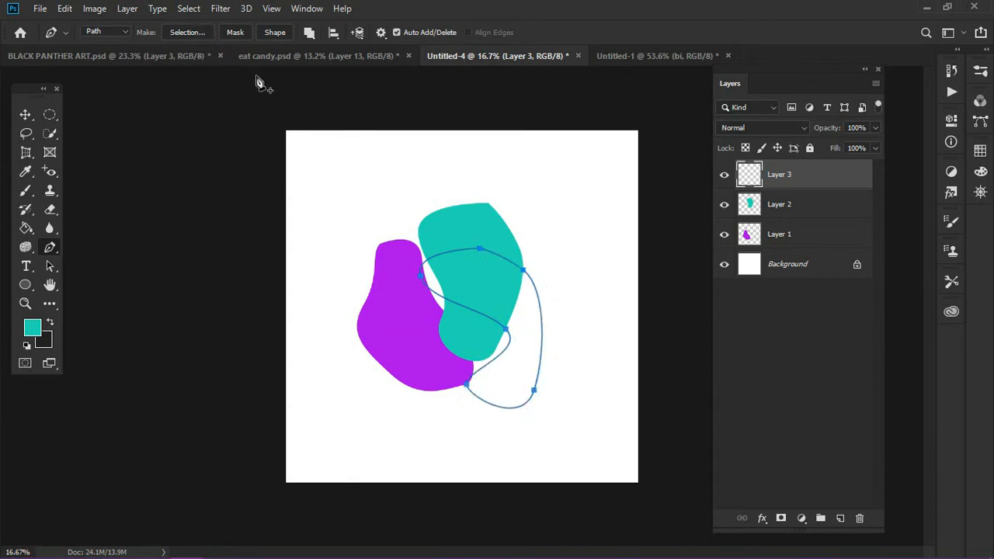
left_click(197, 37)
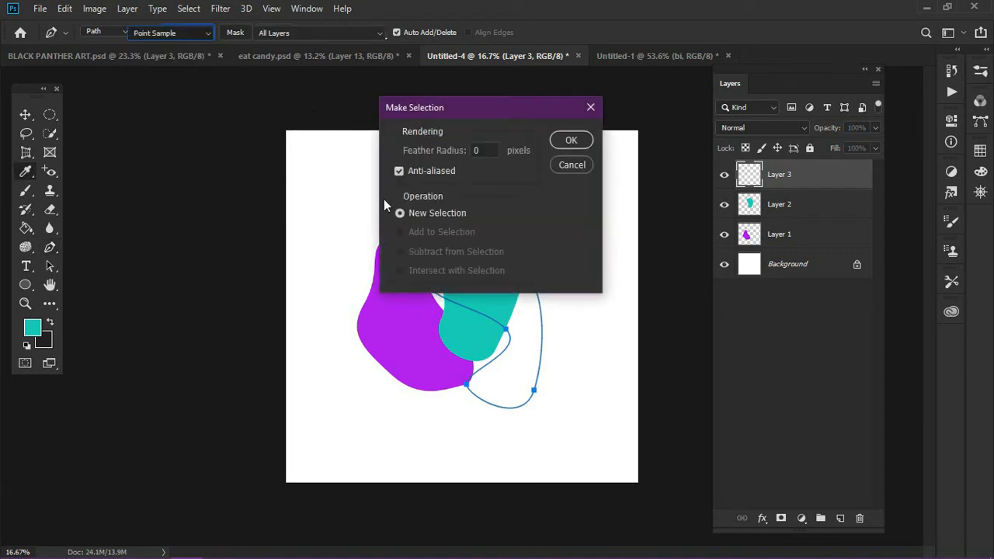
left_click(574, 140)
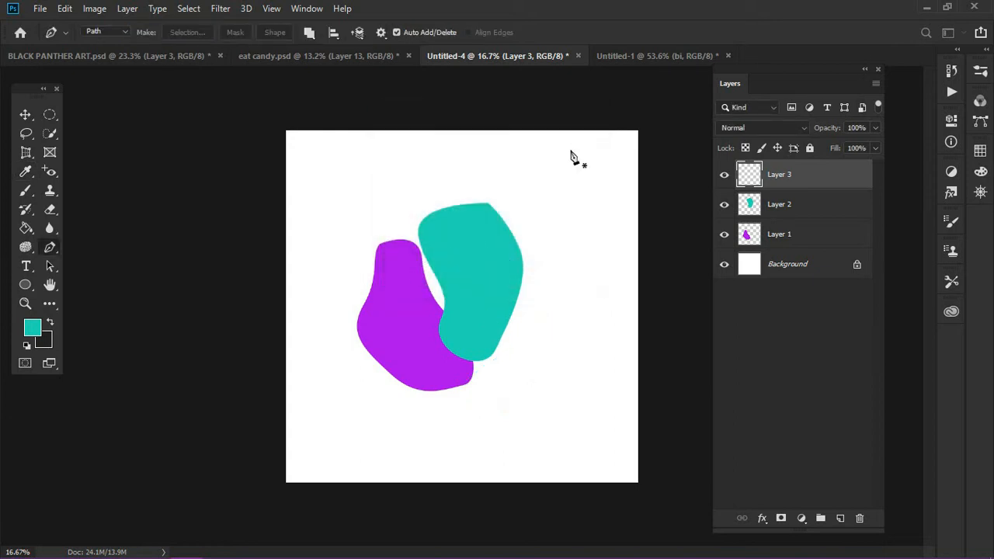
key("g")
left_click(524, 358)
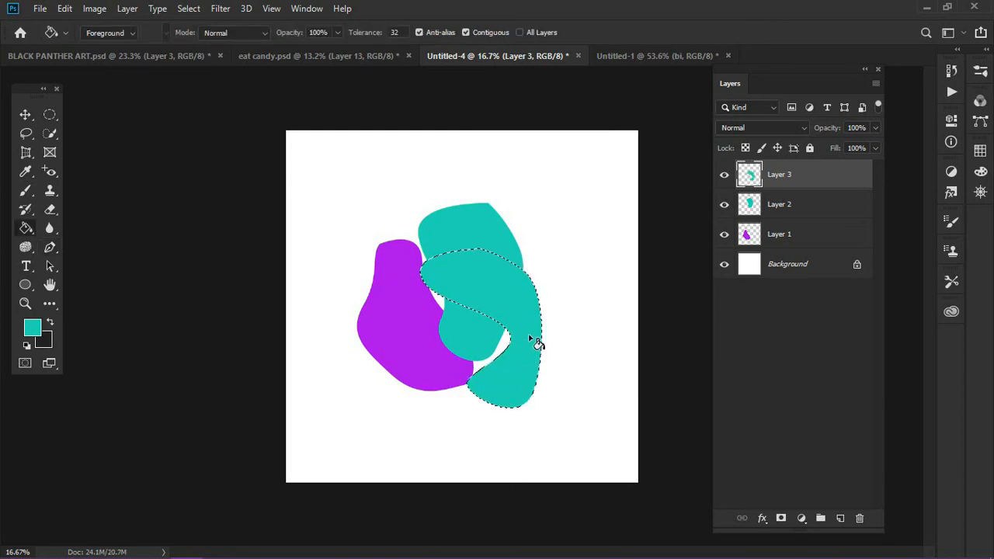
key("ctrl+z")
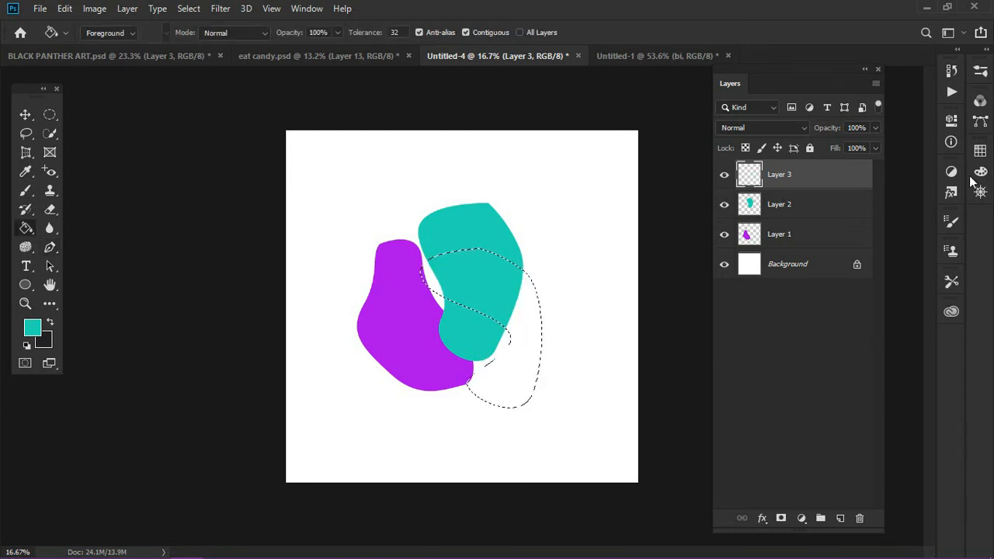
Set the foreground color to the yellow-green swatch, fill the hook-shaped selection on Layer 3 with the Paint Bucket, and deselect
left_click(980, 150)
left_click(933, 191)
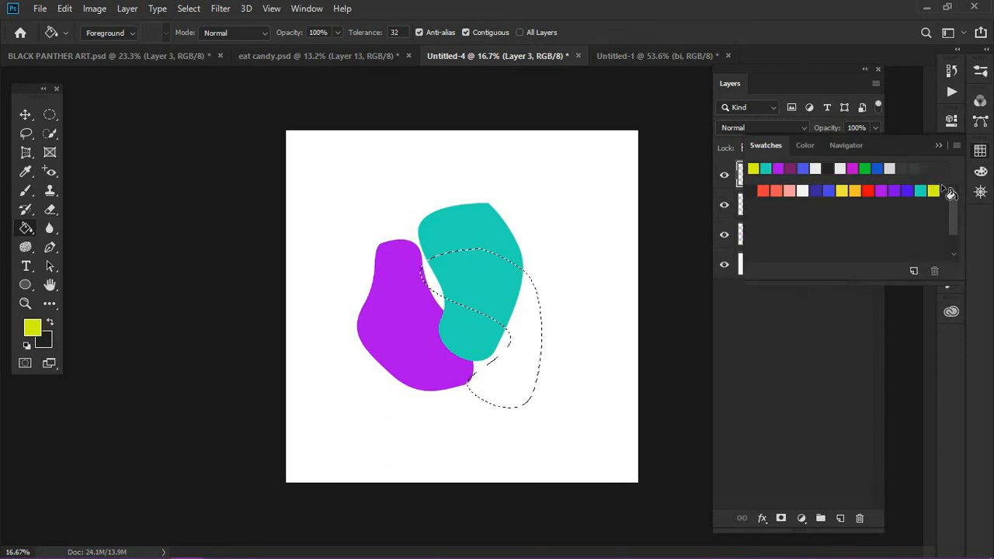
left_click(937, 146)
left_click(530, 319)
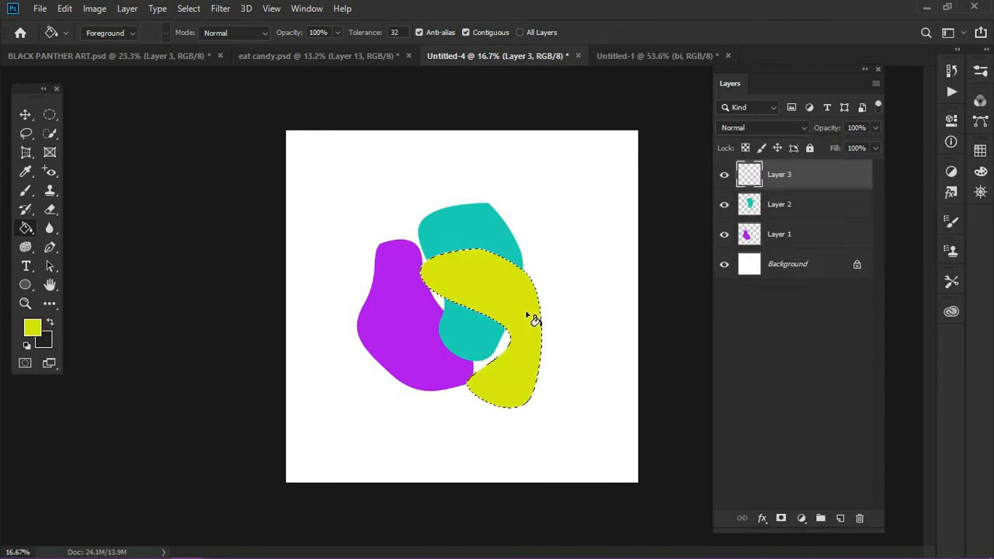
key("ctrl+d")
left_click(25, 114)
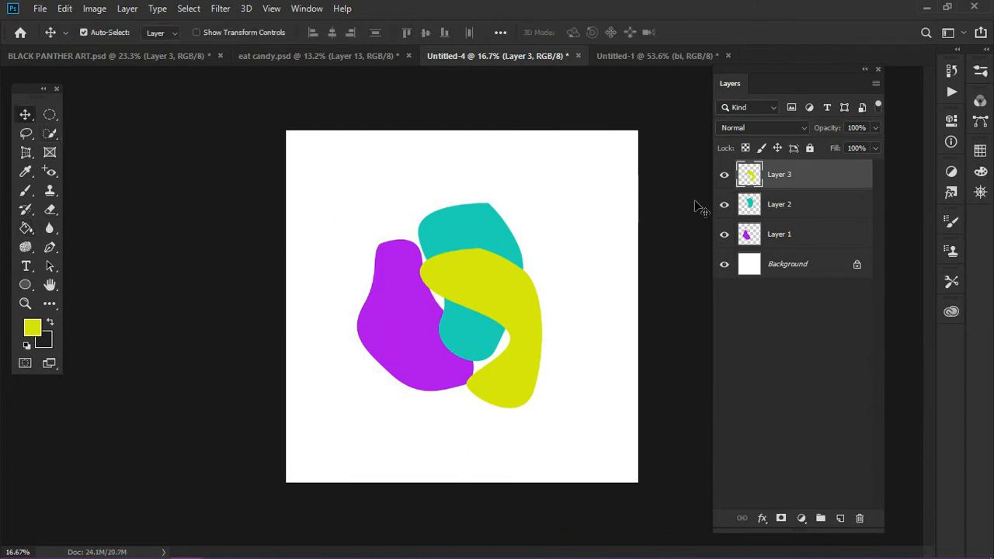
left_click(799, 235)
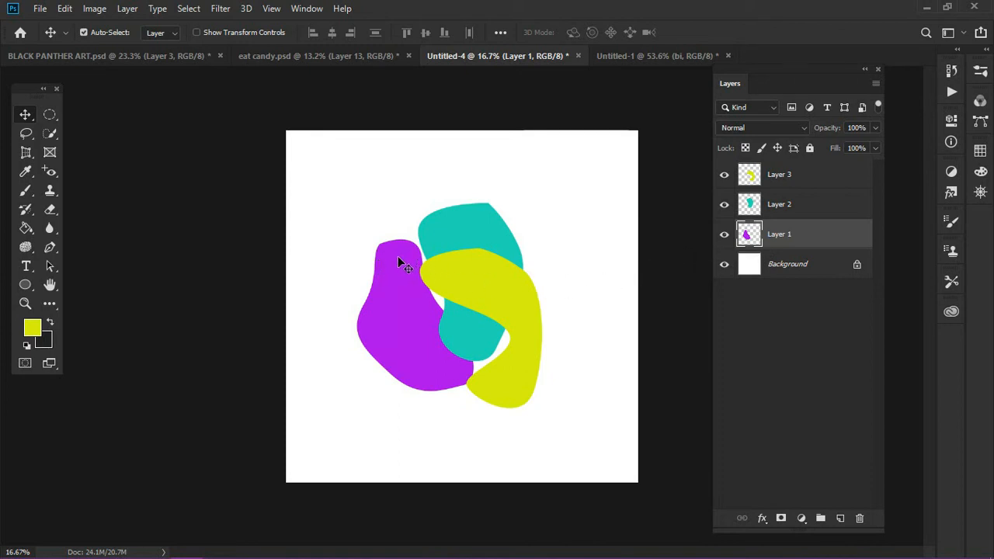
left_click(222, 11)
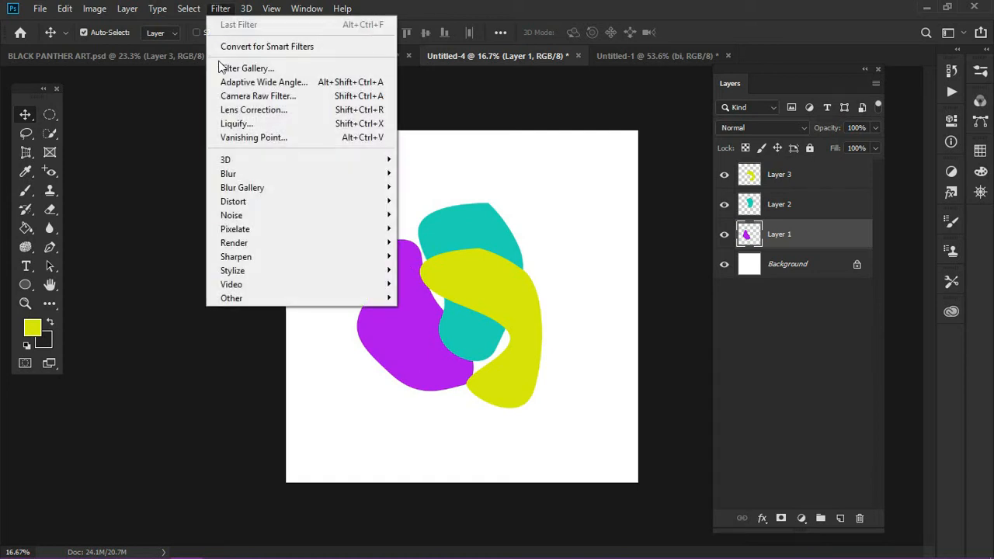
mouse_move(304, 179)
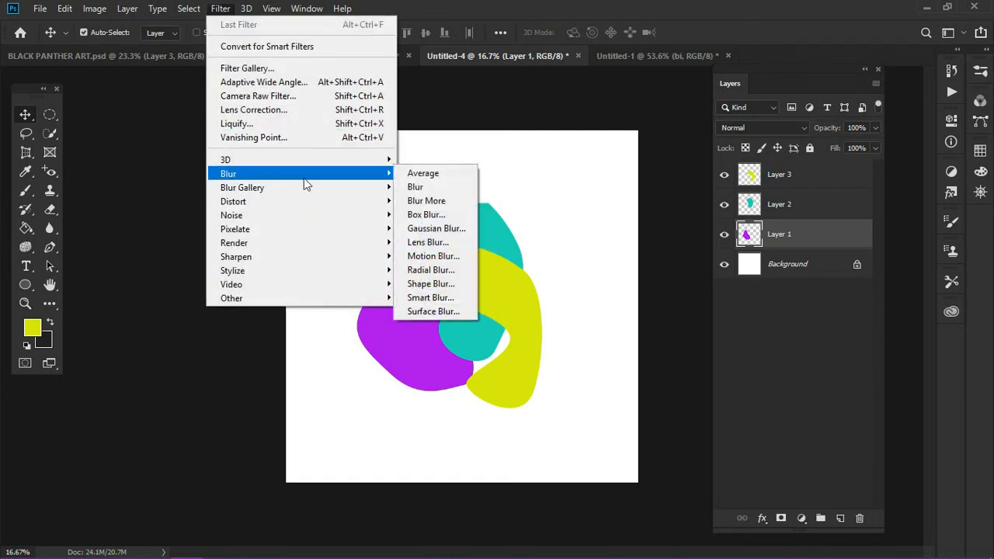
left_click(433, 228)
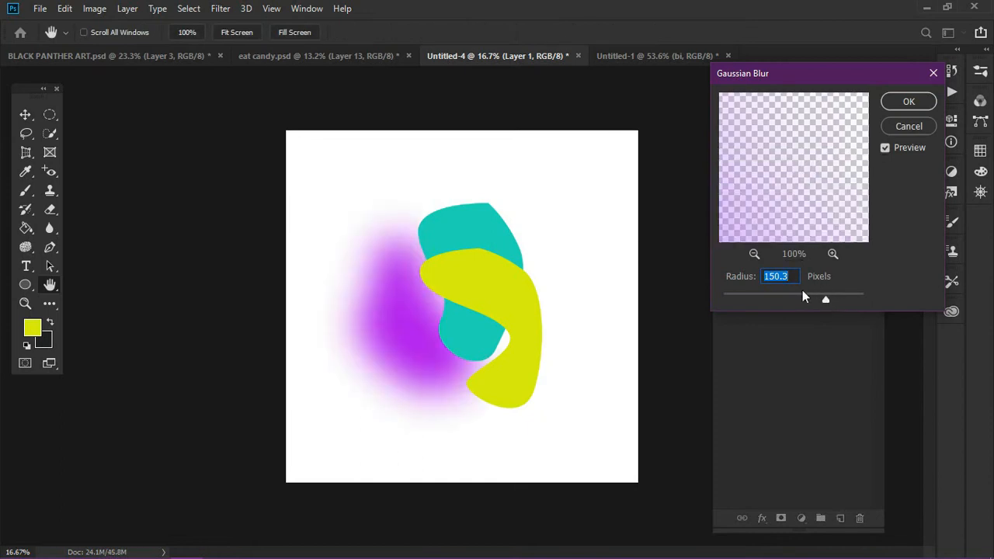
left_click(907, 126)
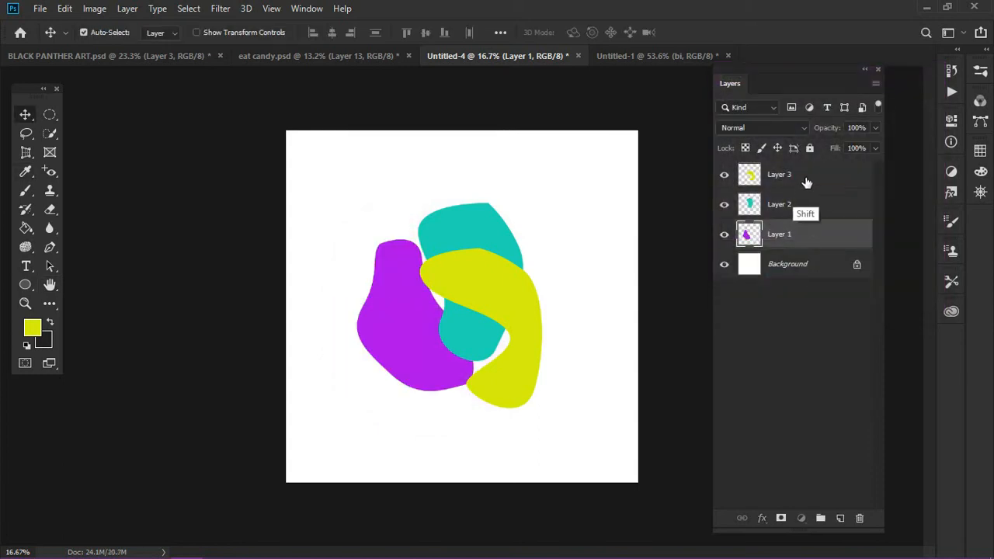
Select Layers 1 to 3 together and convert them for Smart Filters into one smart object
left_click(749, 179, "shift")
left_click(221, 8)
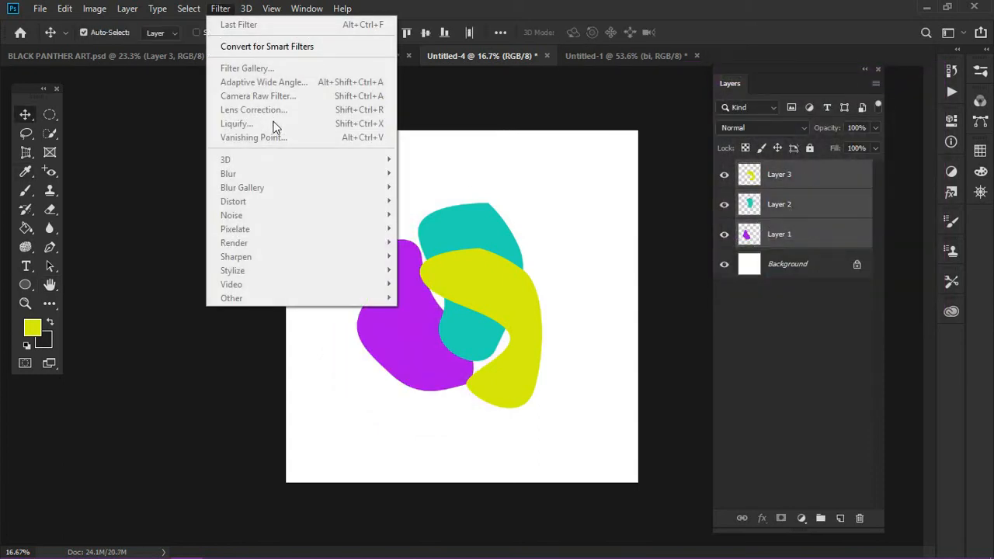
left_click(276, 48)
left_click(487, 221)
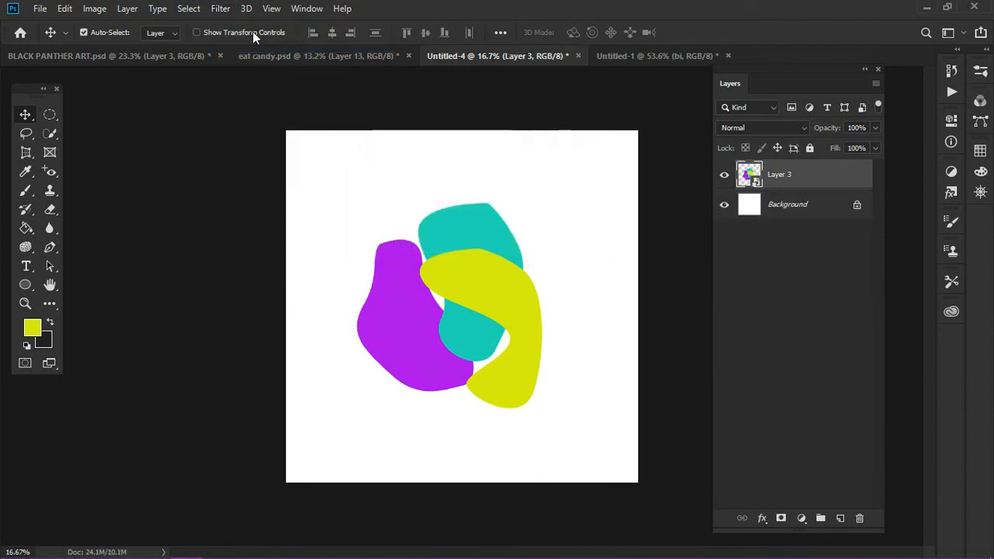
Apply a Gaussian Blur with a 187.7-pixel radius to the smart object of the three shapes and collapse its smart filter list
left_click(221, 9)
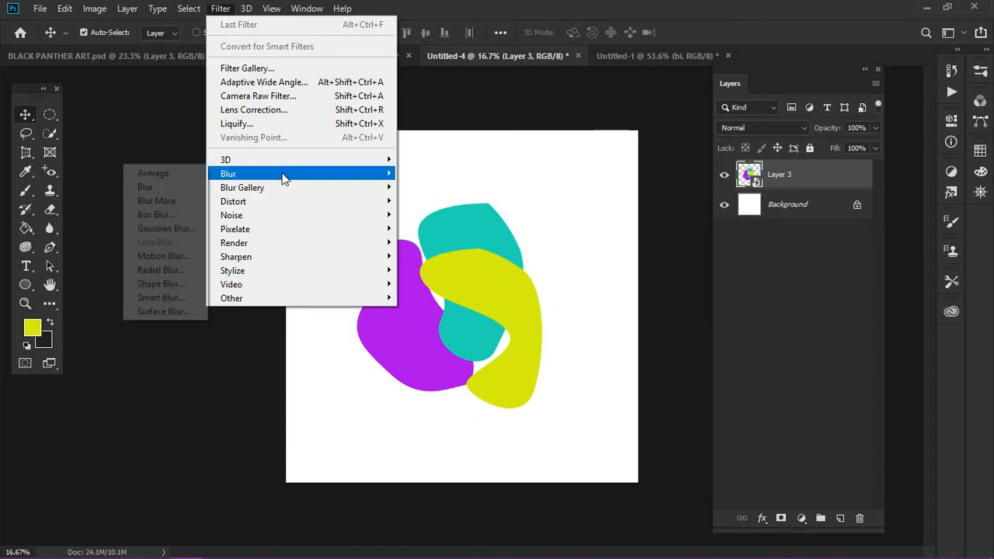
mouse_move(251, 173)
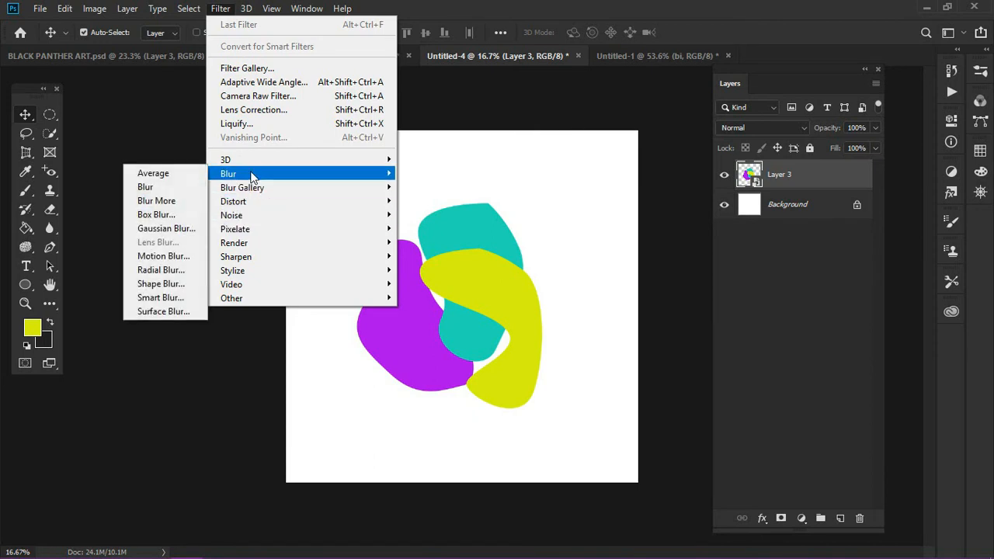
left_click(162, 229)
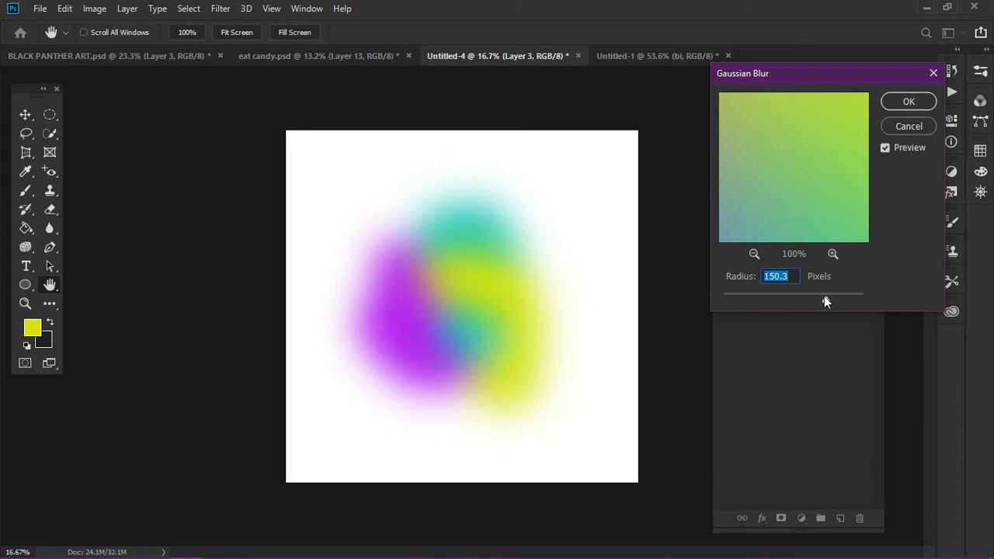
left_click_drag(829, 297, 832, 299)
left_click(842, 295)
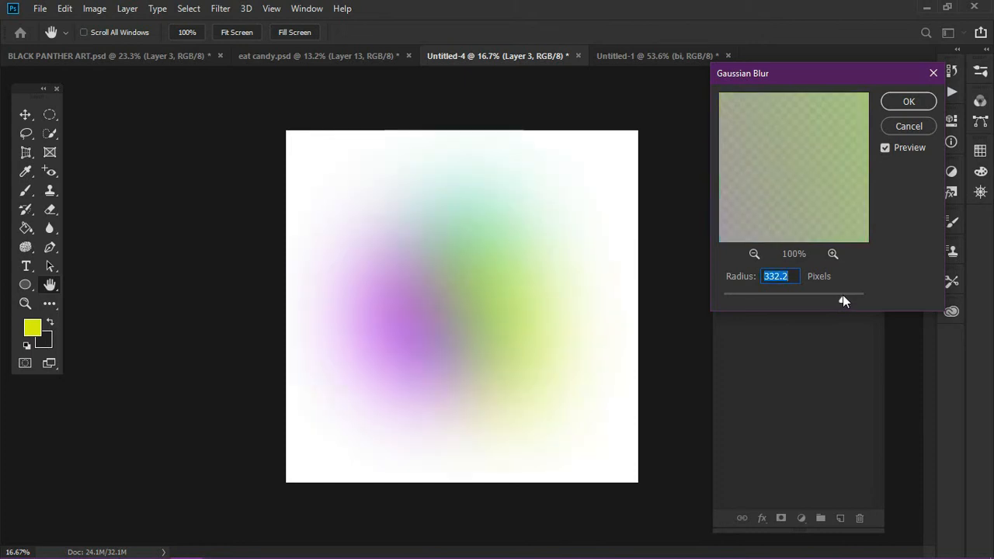
left_click_drag(836, 295, 834, 297)
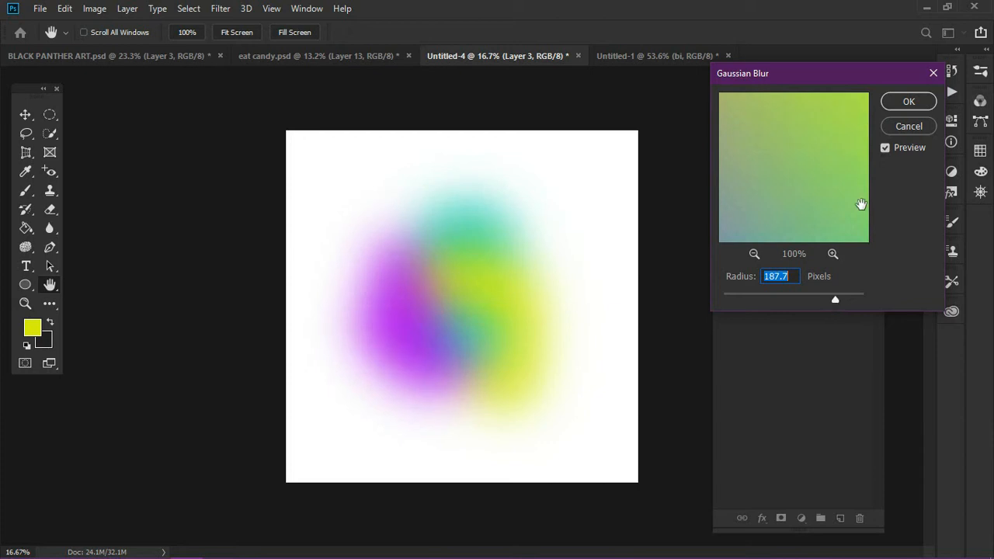
left_click(908, 102)
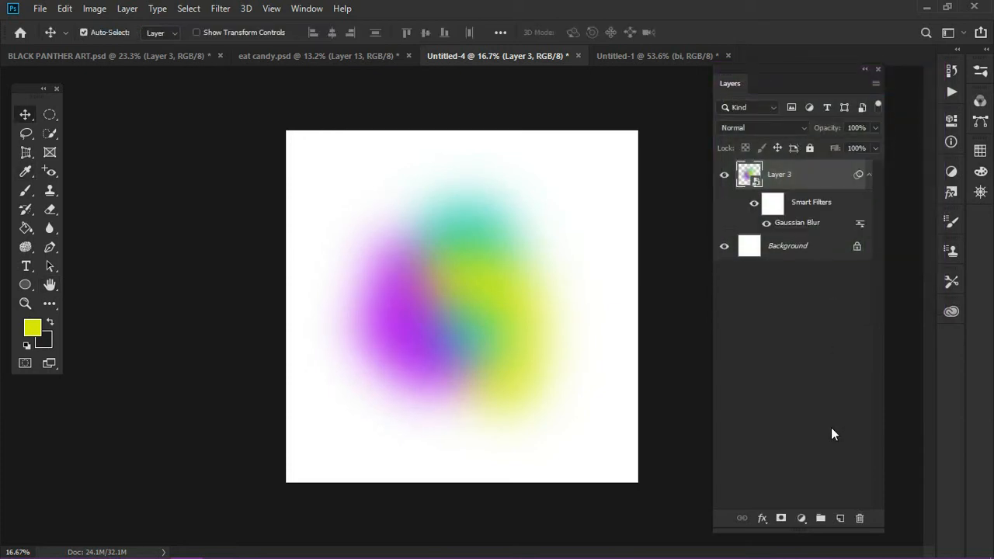
left_click(869, 176)
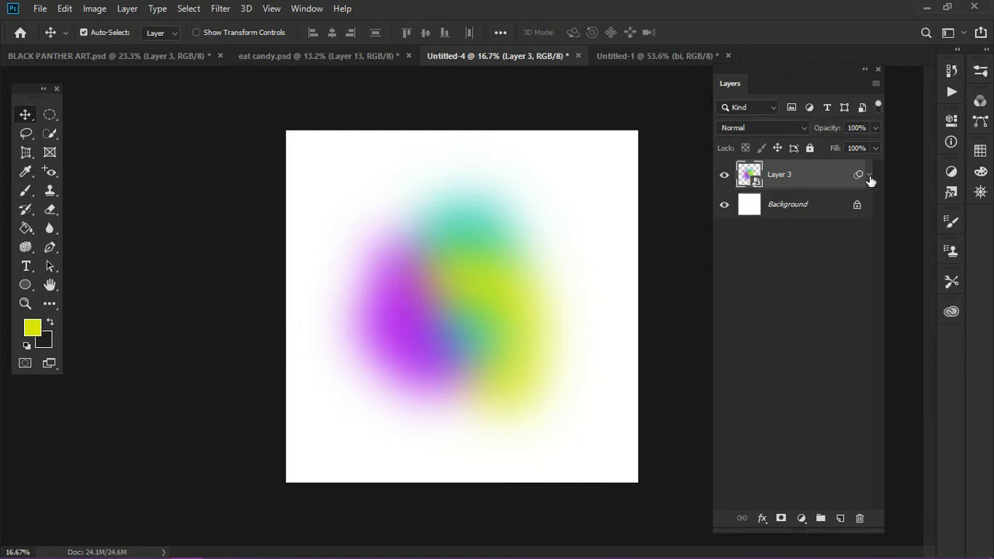
Add a new layer above the blurred smart object and set the foreground color to the purple swatch
left_click(840, 518)
left_click(980, 151)
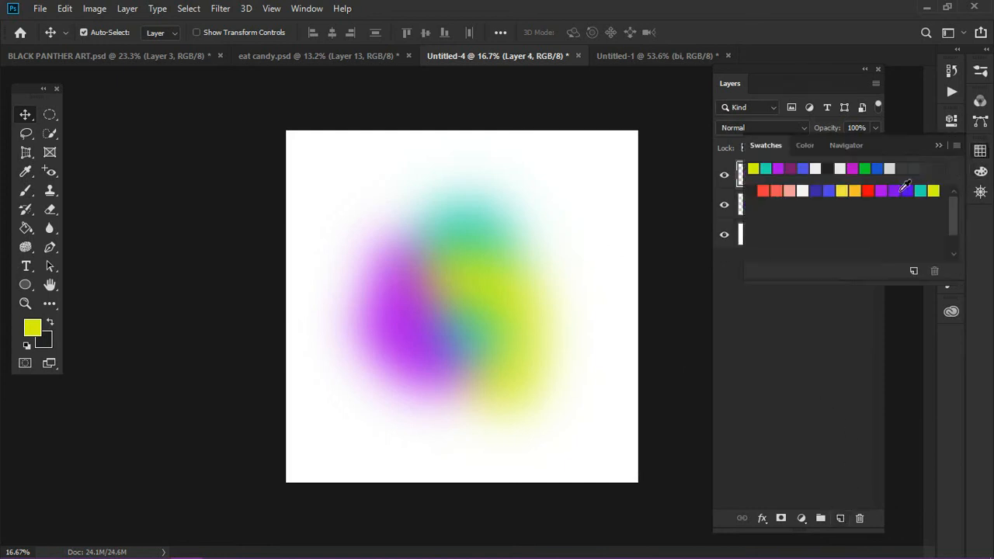
left_click(882, 190)
left_click(938, 145)
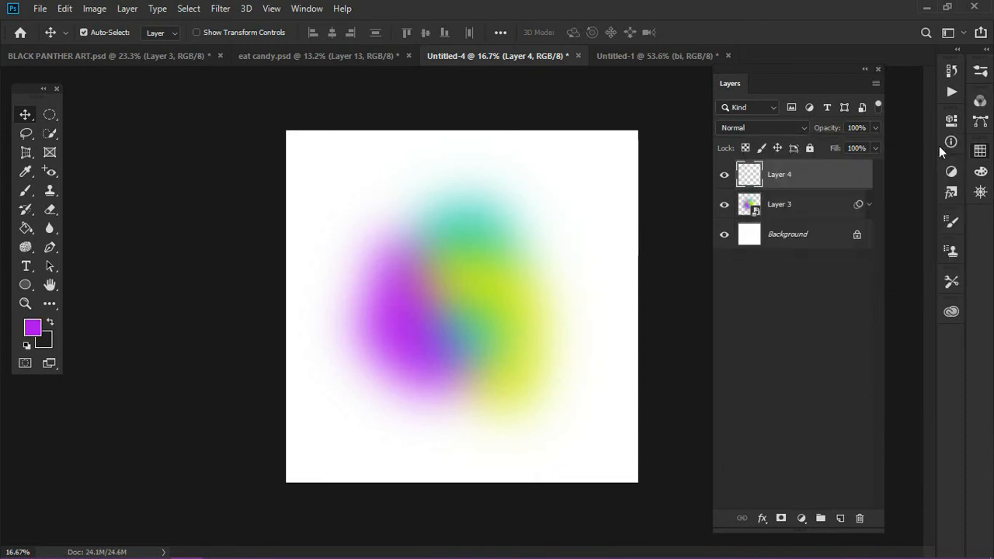
Choose the soft round brush preset, enlarge it to 1600 px, and paint a faint purple glow along the purple shape's left side
key("b")
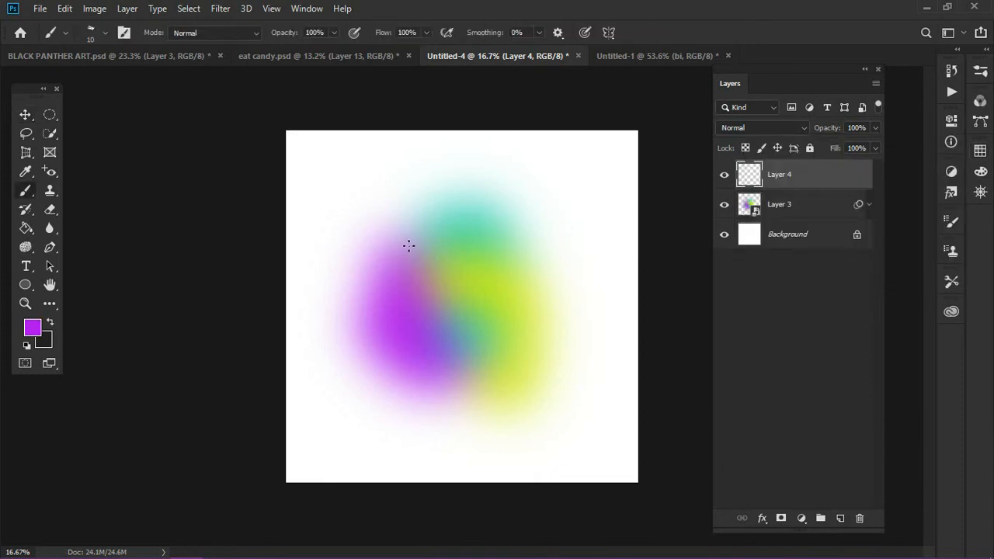
right_click(327, 248)
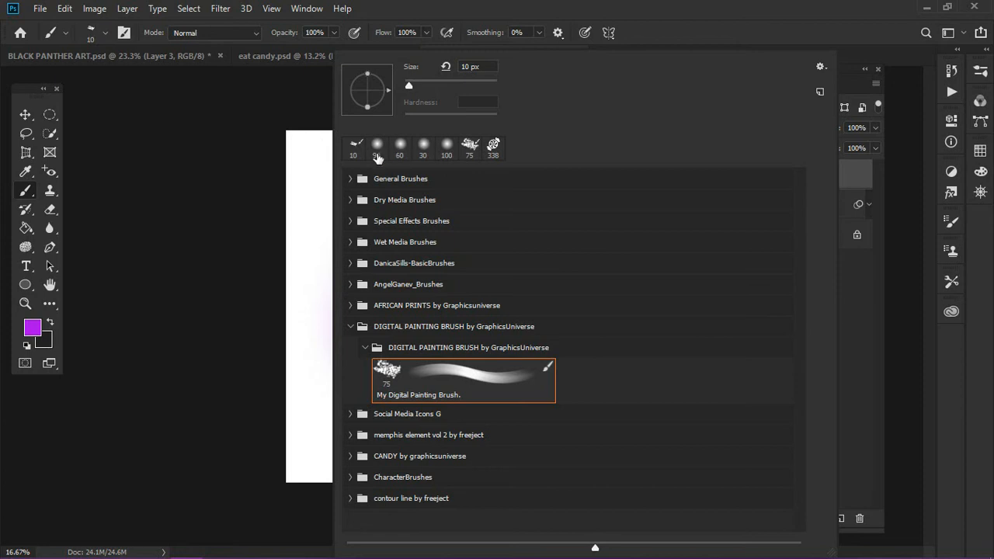
left_click(443, 149)
left_click(218, 199)
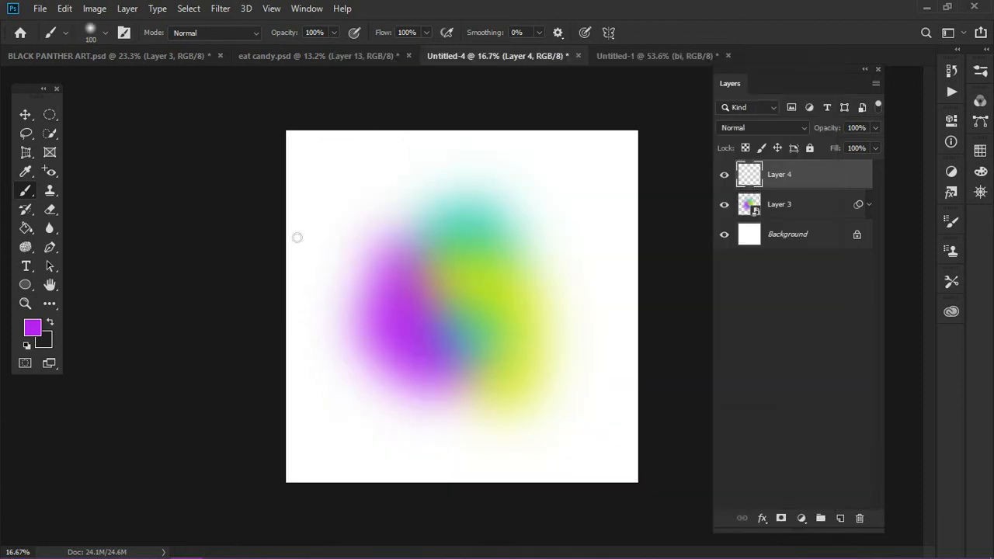
key("bracketright")
key("bracketright")
key("bracketright")
key("bracketright")
key("bracketright")
key("bracketright")
key("bracketright")
key("bracketright")
key("bracketright")
key("bracketright")
key("bracketright")
key("bracketright")
key("bracketright")
key("bracketright")
key("bracketright")
key("bracketright")
key("bracketright")
key("bracketright")
mouse_move(348, 268)
left_mouse_down()
mouse_move(351, 332)
mouse_move(394, 374)
left_mouse_up()
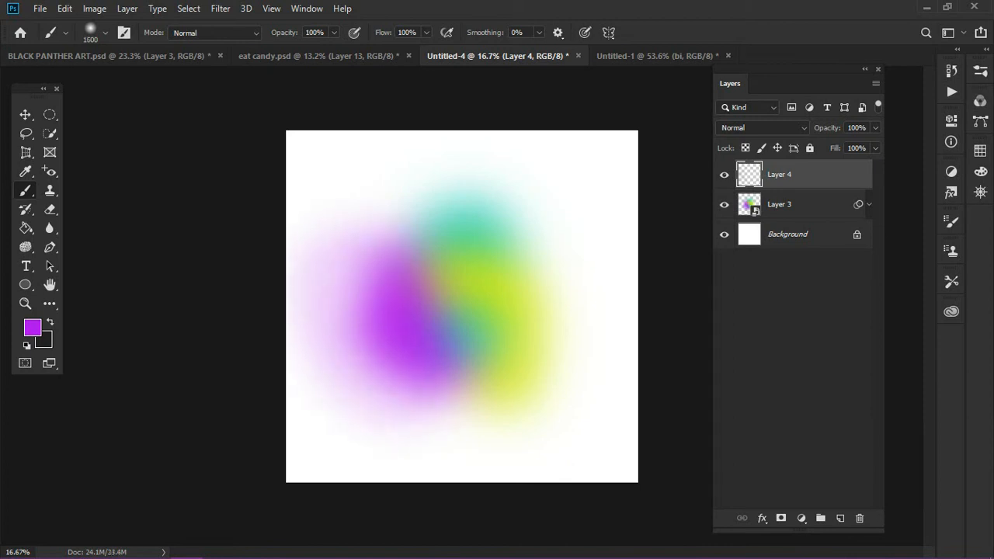
left_click_drag(346, 305, 338, 272)
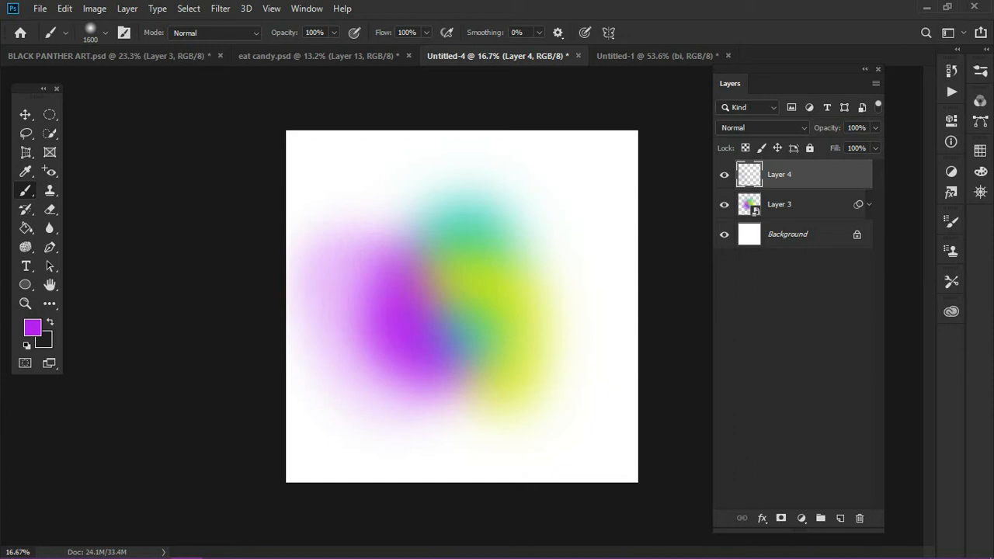
Set the foreground color to the teal swatch and brush a faint teal glow to the upper right of the teal shape
left_click(980, 151)
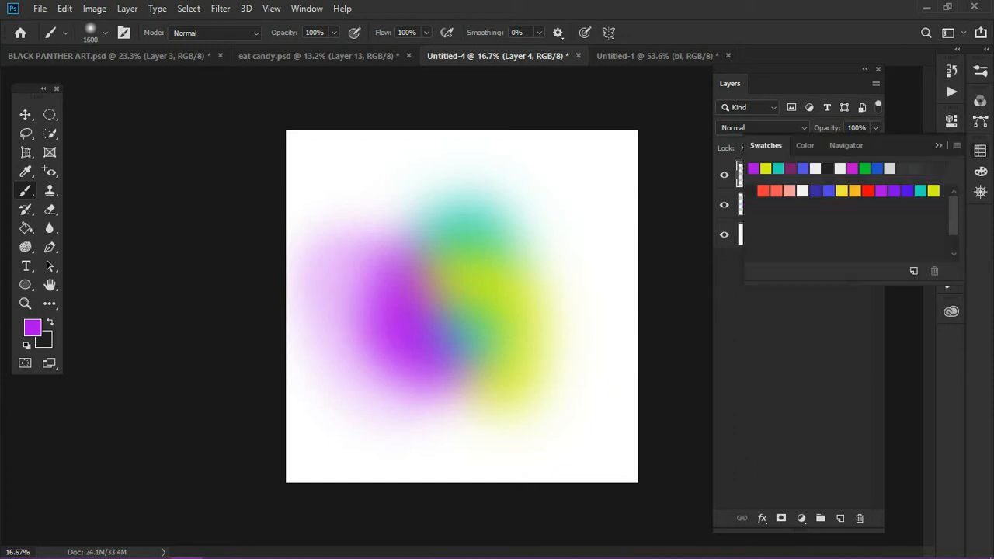
left_click(919, 191)
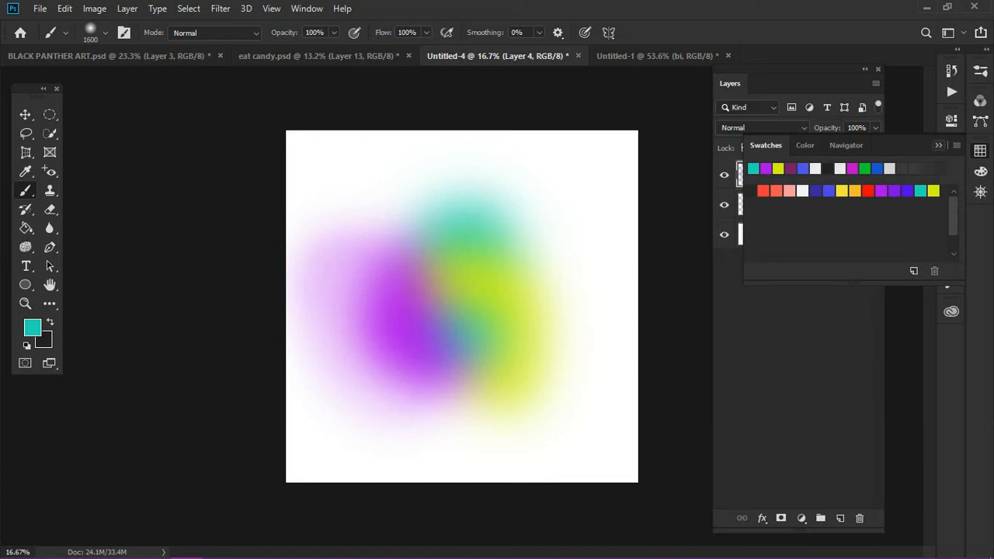
left_click(938, 145)
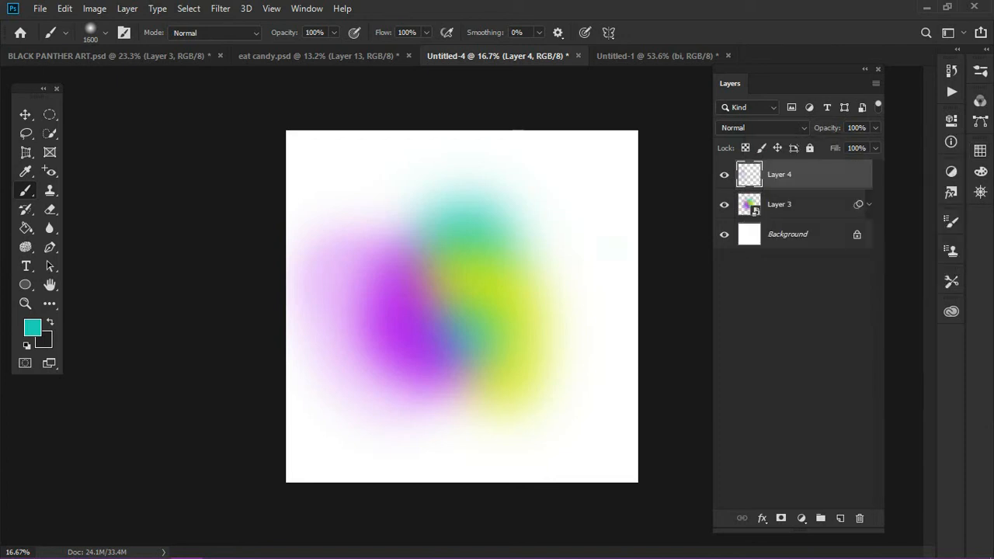
mouse_move(611, 242)
left_mouse_down()
mouse_move(594, 198)
mouse_move(554, 185)
left_mouse_up()
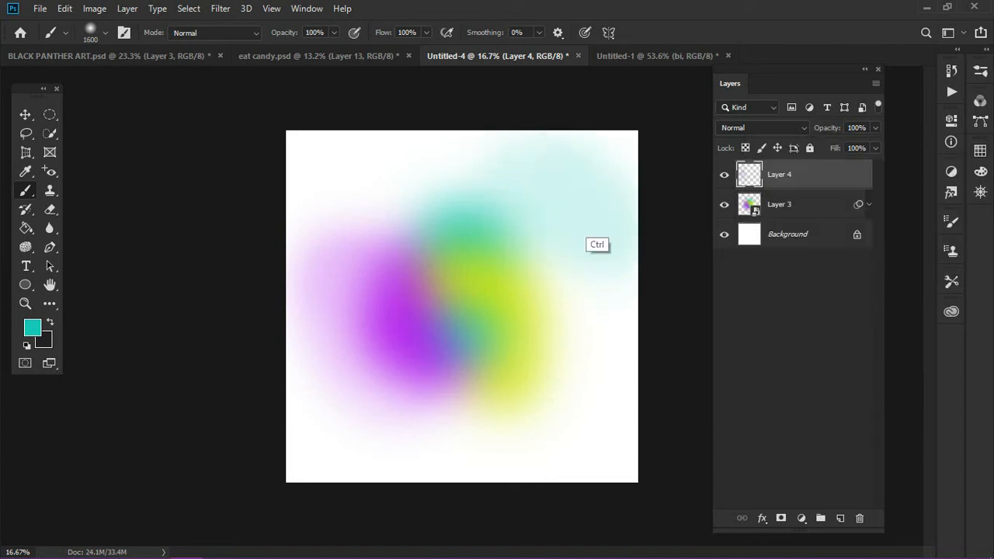
key("ctrl+z")
left_click_drag(579, 230, 564, 221)
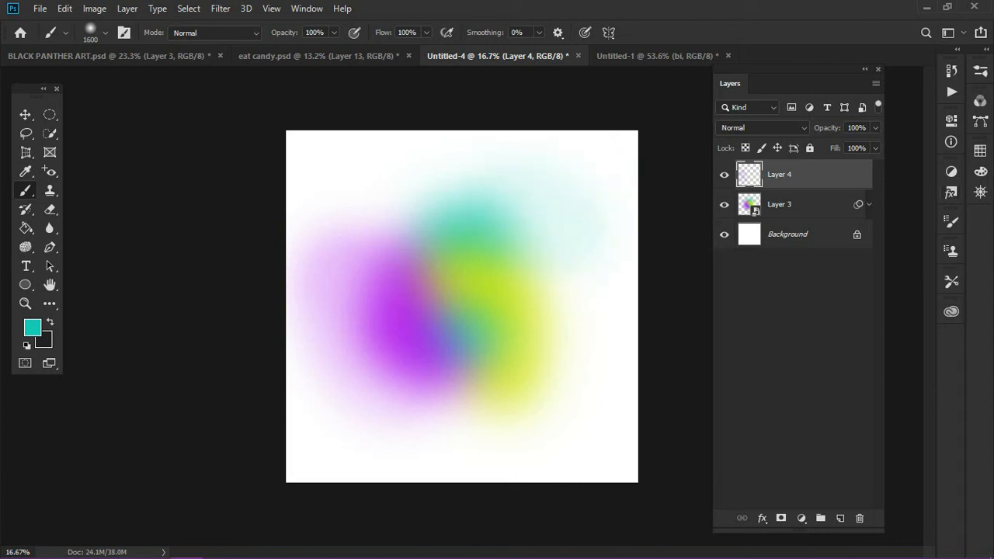
Set the foreground color to the yellow-green swatch and brush a soft glow along the right side of the yellow-green shape
left_click(979, 151)
left_click(933, 191)
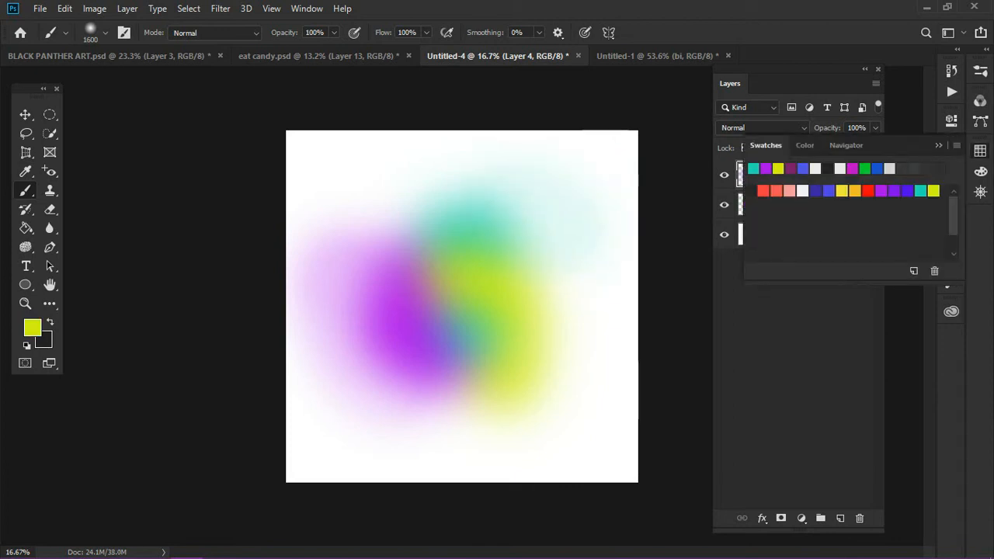
left_click(938, 146)
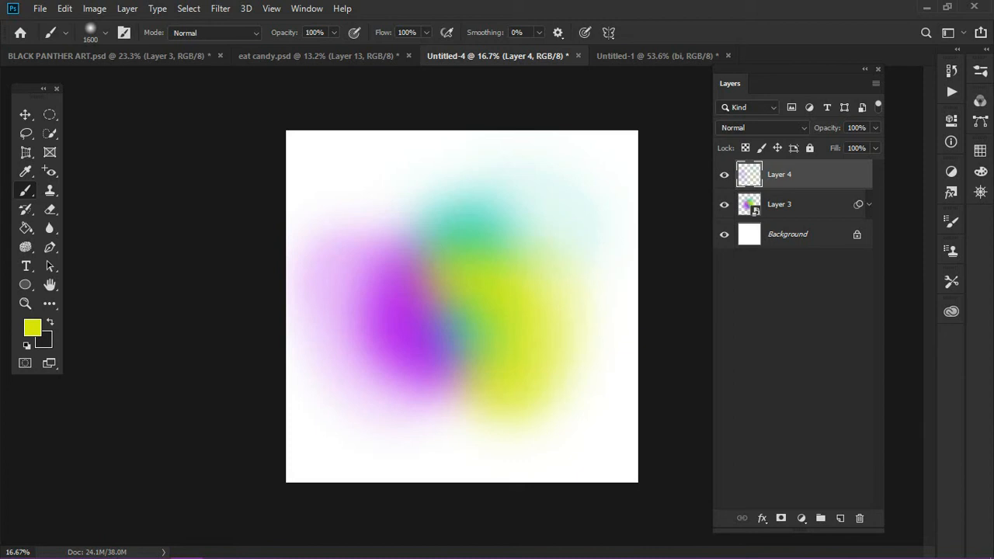
key("v")
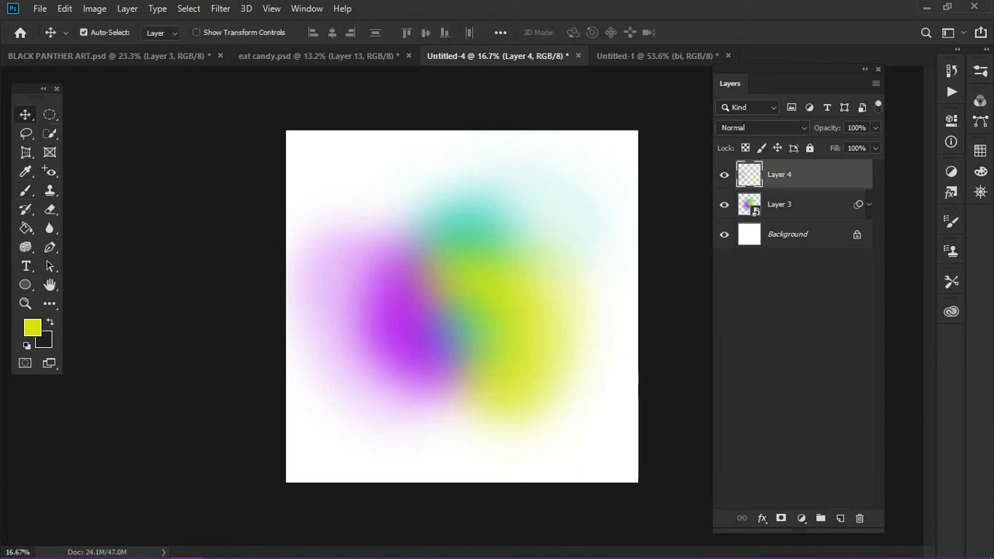
Add a new layer on top and set the foreground color to a very light gray
left_click(840, 518)
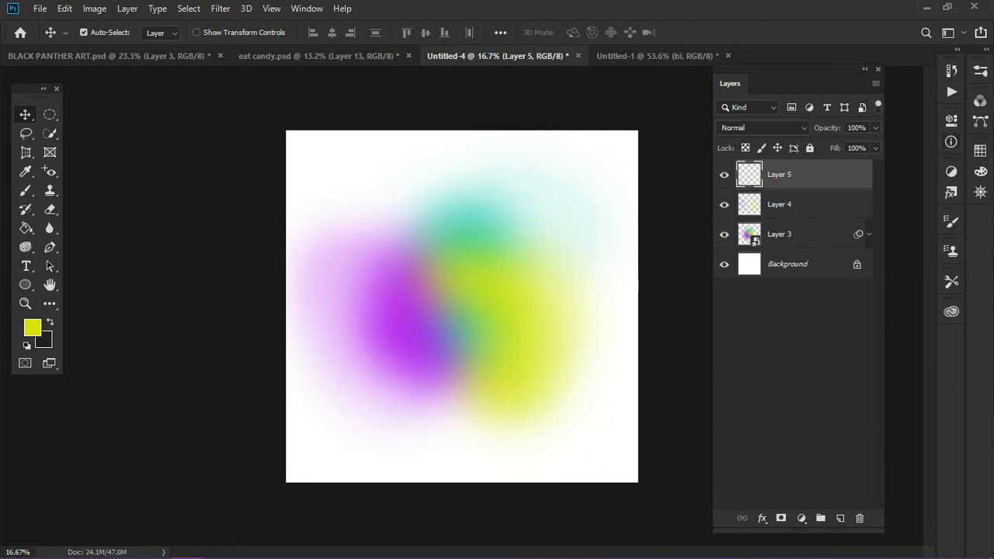
key("i")
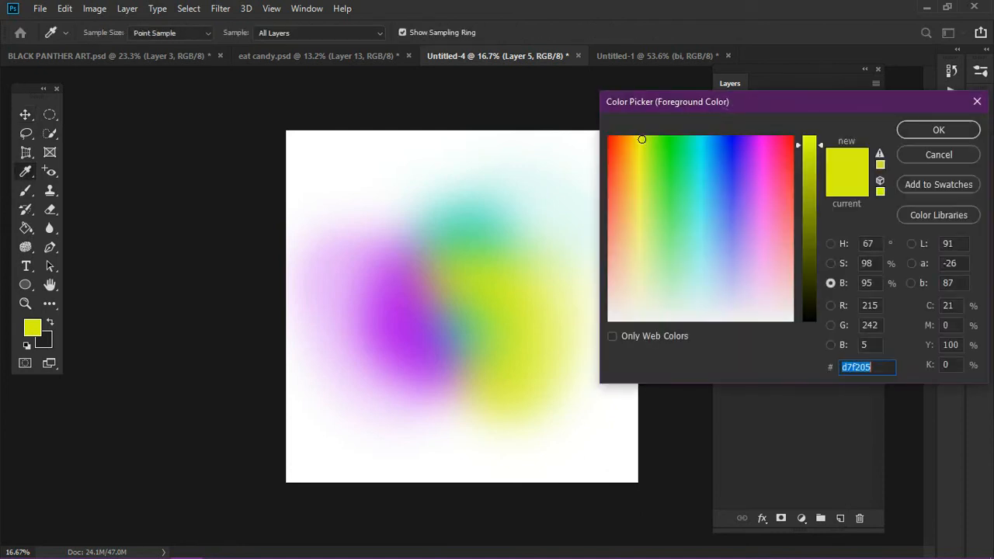
left_click(726, 307)
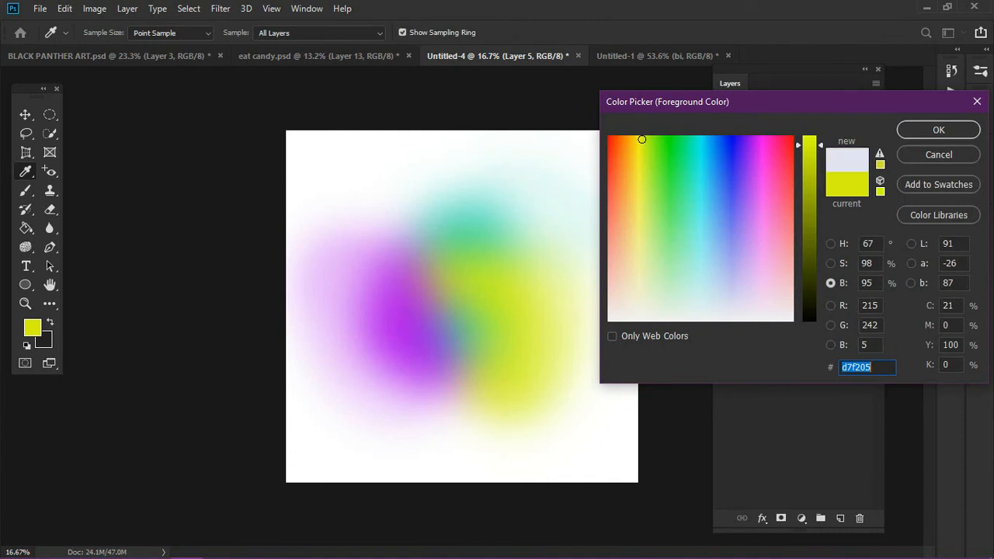
left_click(809, 231)
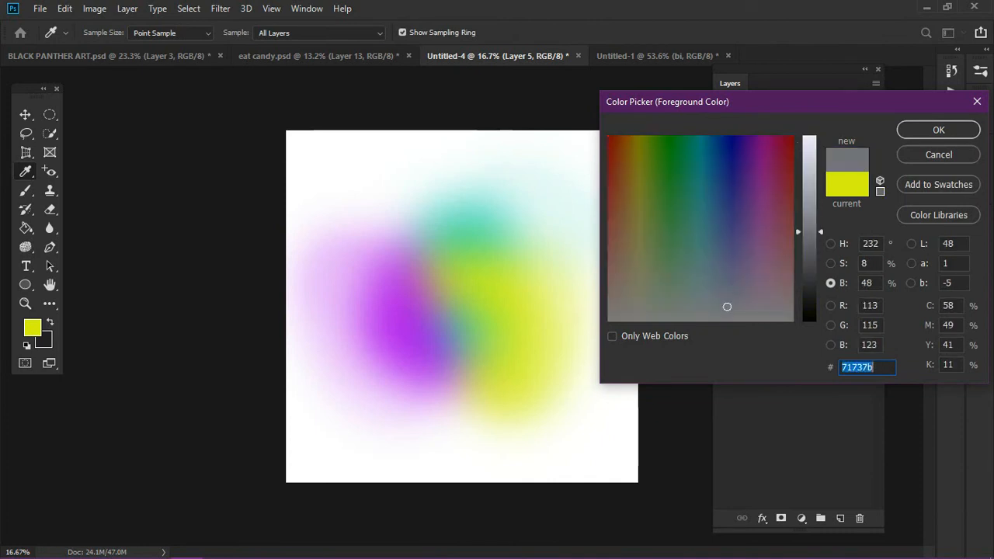
left_click(735, 320)
left_click(809, 158)
left_click_drag(808, 158, 807, 183)
left_click(937, 129)
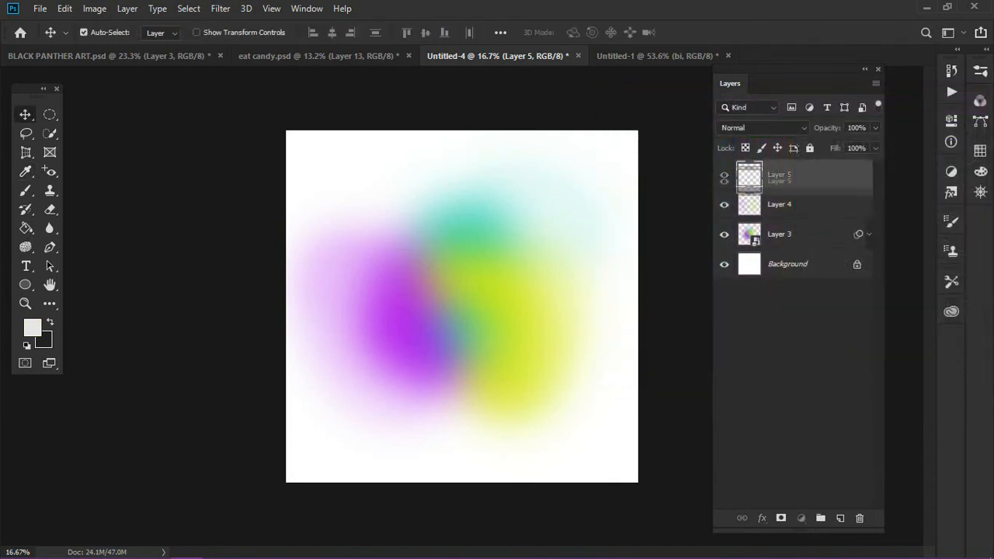
Move the new layer directly above the Background and fill it with the light gray using the Paint Bucket
left_click_drag(807, 182, 808, 248)
left_click(25, 227)
left_click(388, 264)
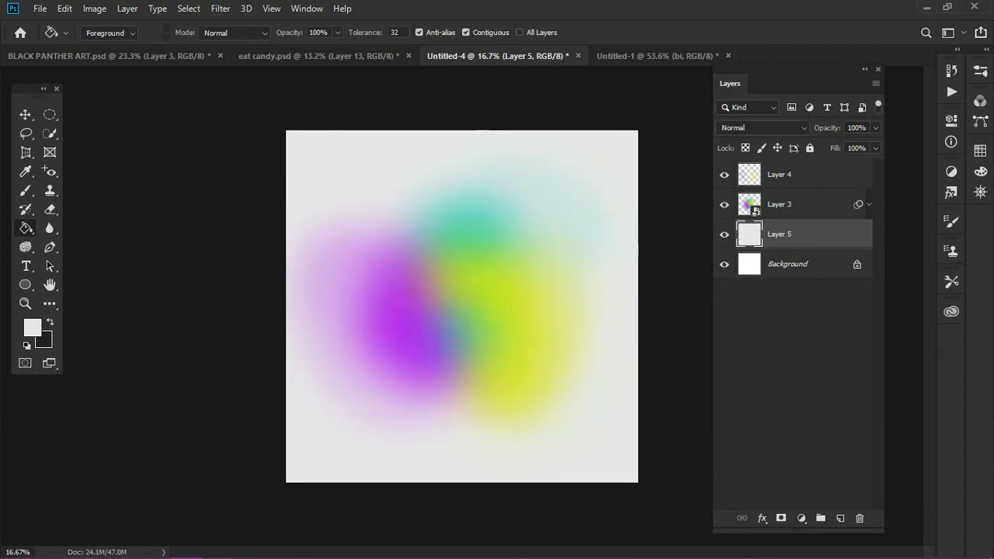
Set the foreground color to the near-white f9f9f9 and refill Layer 5 with it using the Paint Bucket
left_click(33, 328)
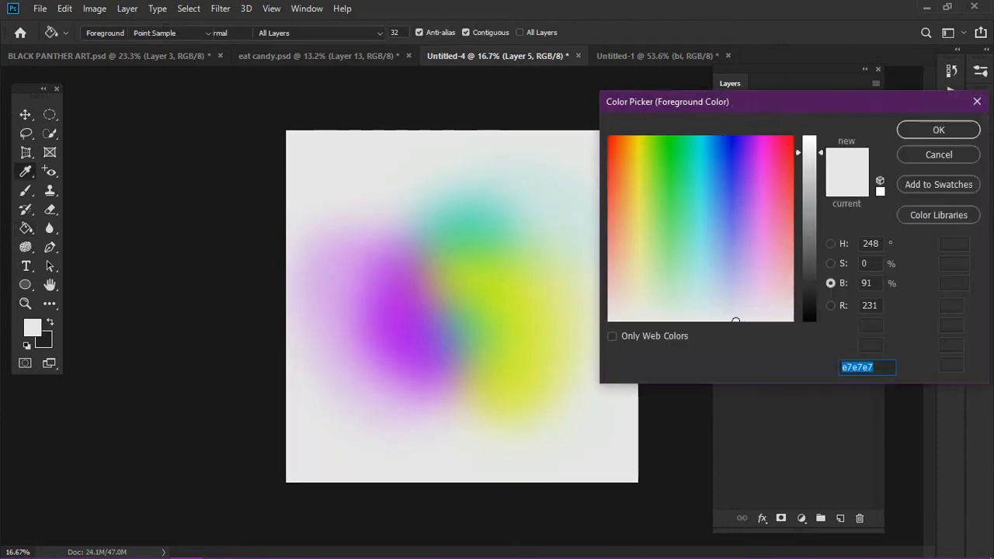
left_click_drag(809, 152, 809, 140)
left_click(938, 129)
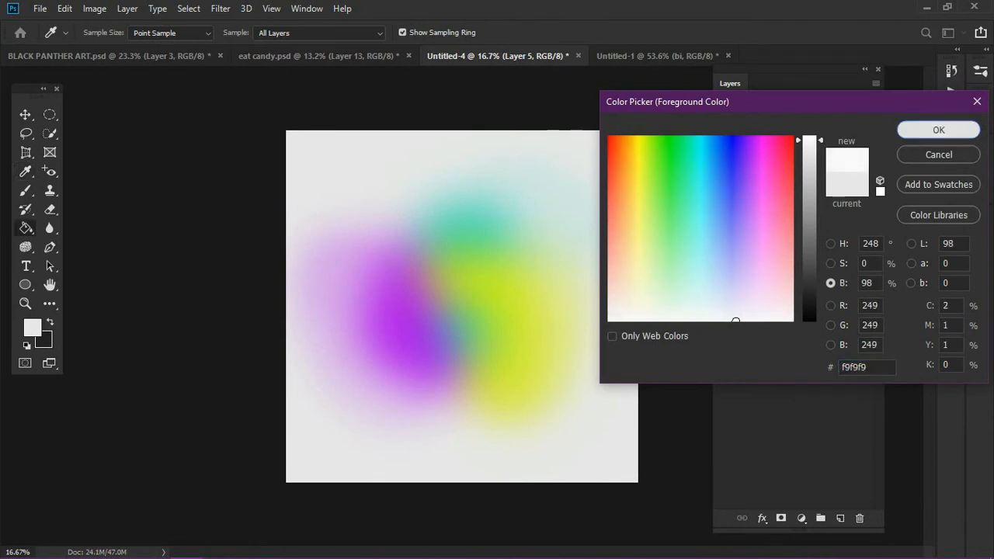
left_click(578, 186)
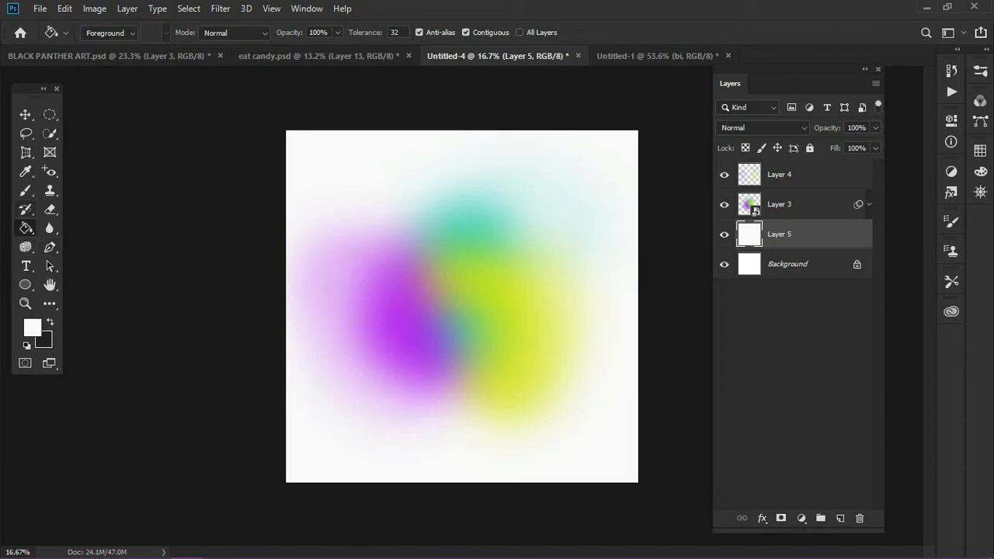
Switch to the Gradient tool and add a new layer directly above Layer 5
right_click(25, 228)
left_click(89, 228)
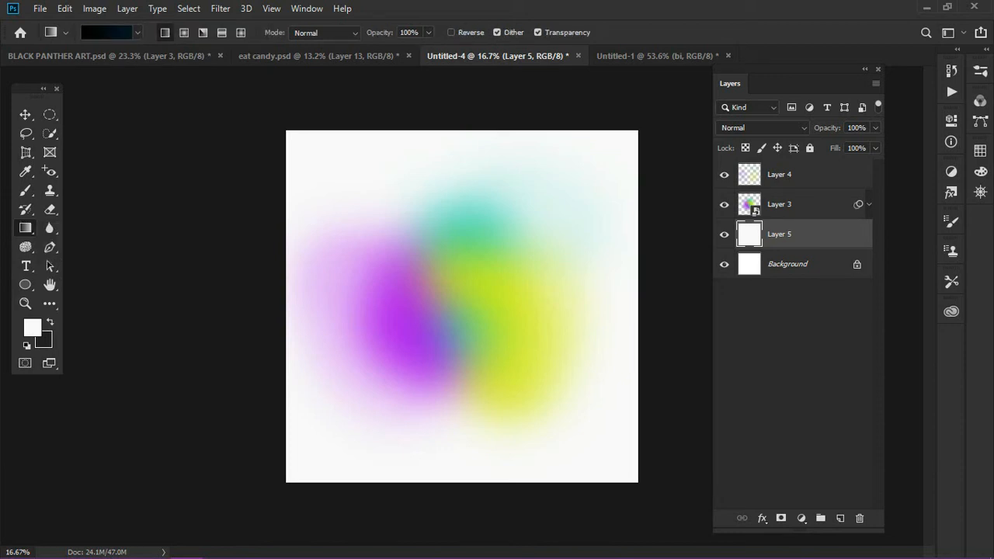
left_click(108, 32)
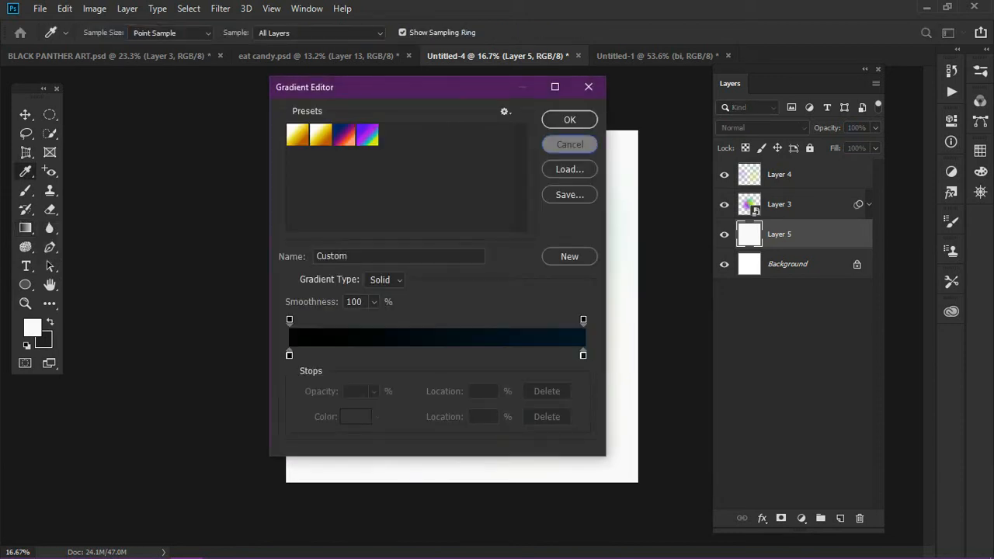
left_click(569, 145)
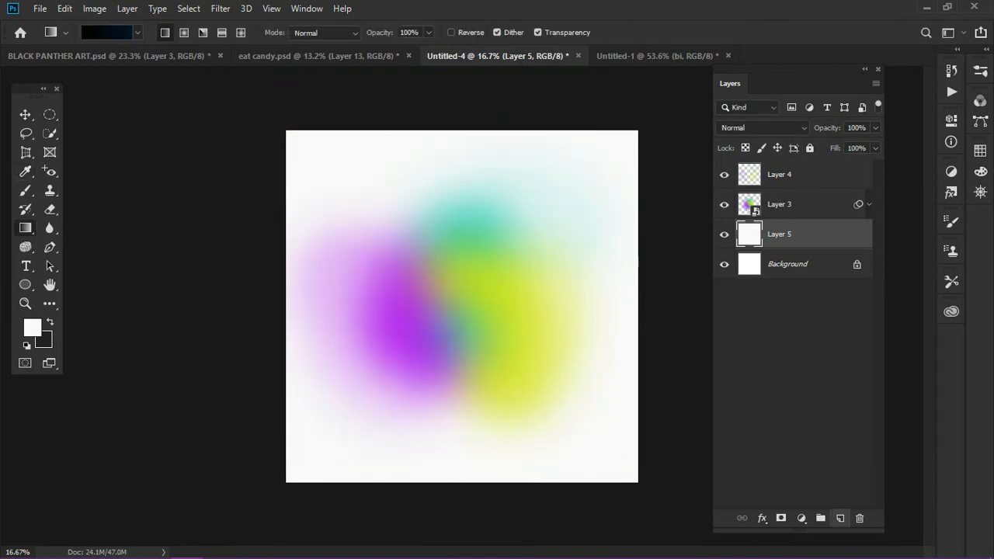
left_click(840, 518)
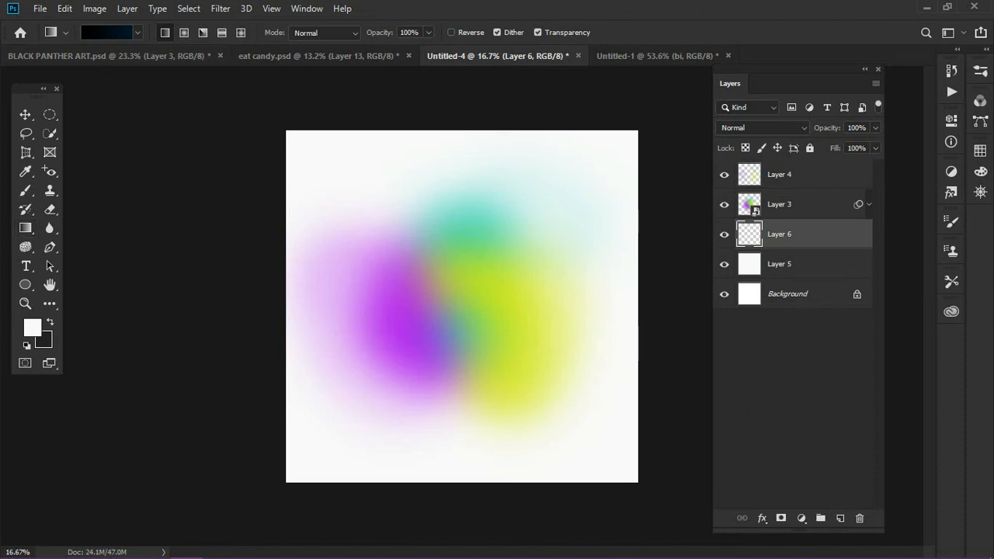
Edit the gradient and set the color of its end stop at location 100% to f9f9f9
left_click(107, 33)
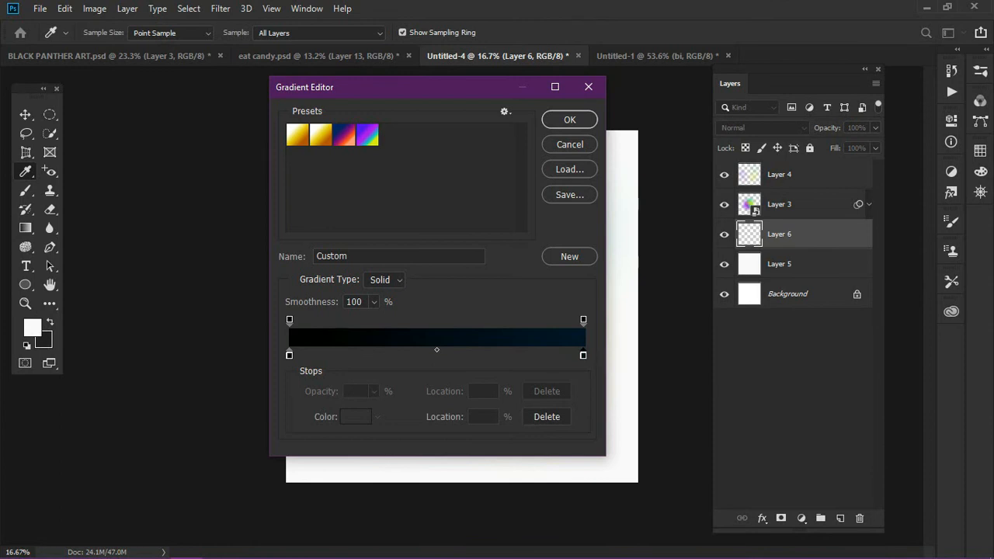
left_click(583, 355)
left_click(355, 417)
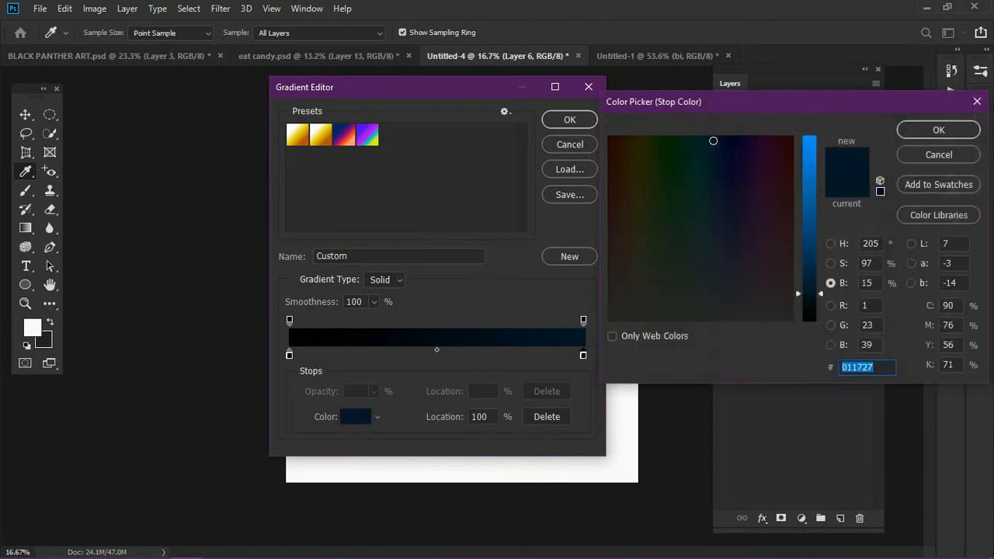
type("f9f9f9")
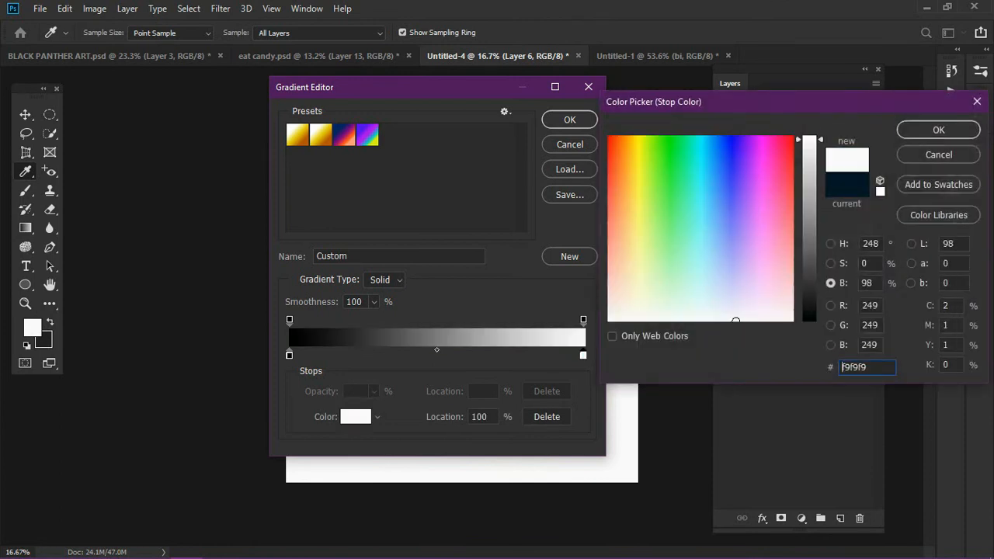
key("Return")
Set the color of the gradient's start stop at location 0% to c5c5c5 and accept the gradient
left_click(289, 355)
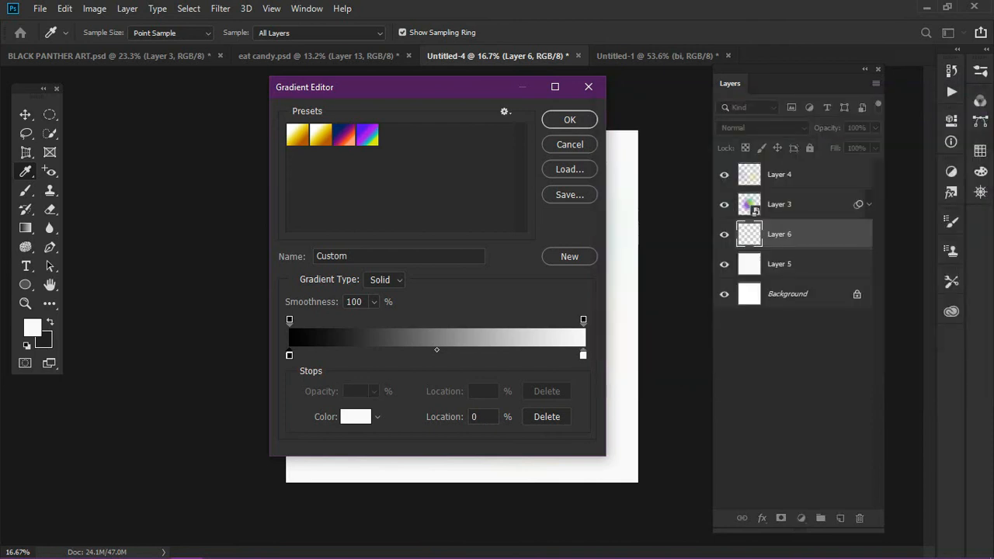
left_click(355, 417)
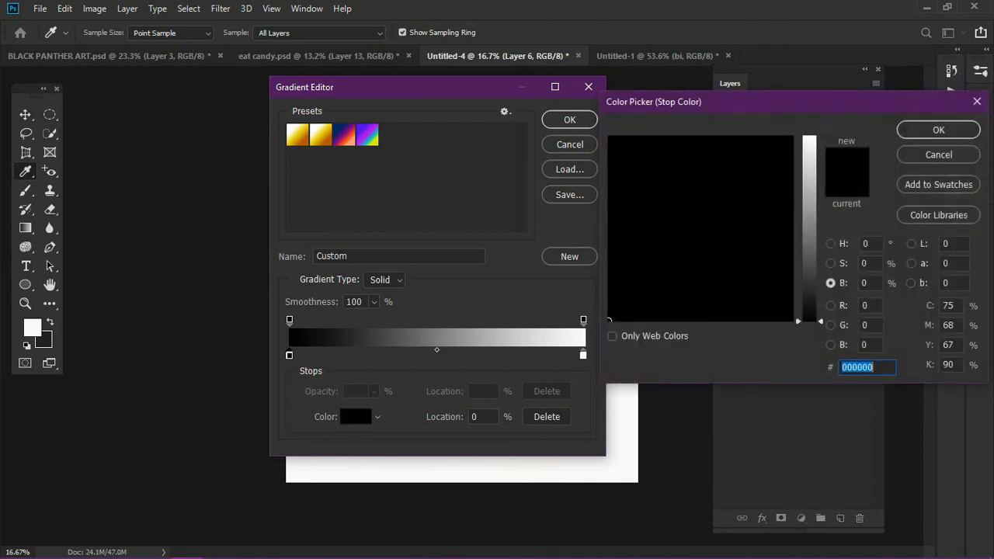
type("f9f9f9")
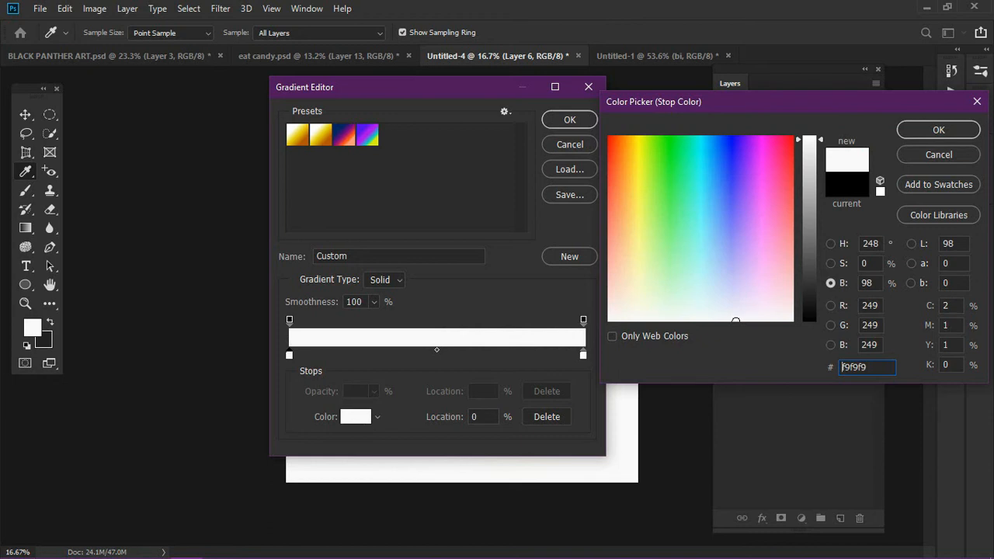
double_click(841, 366)
type("c5c5c5")
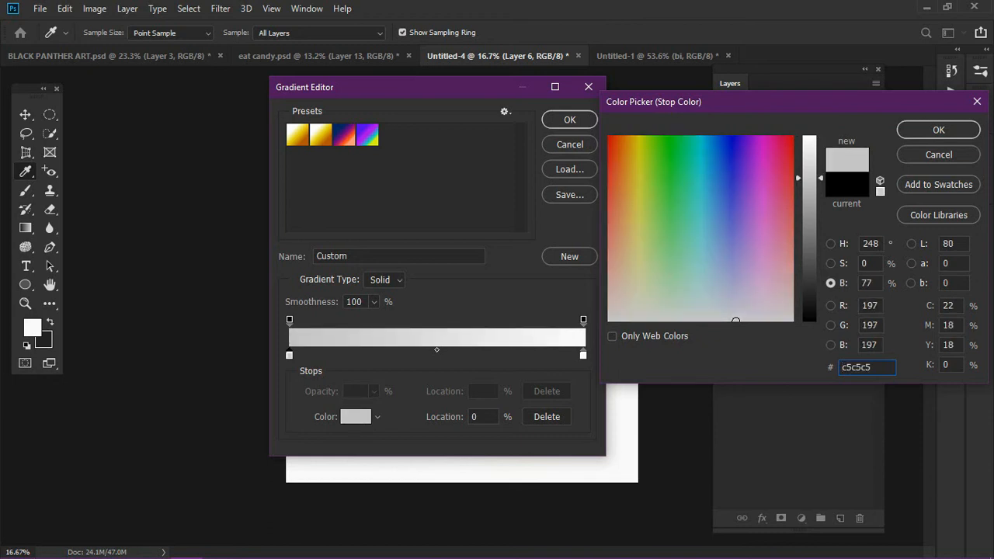
key("Return")
key("Return")
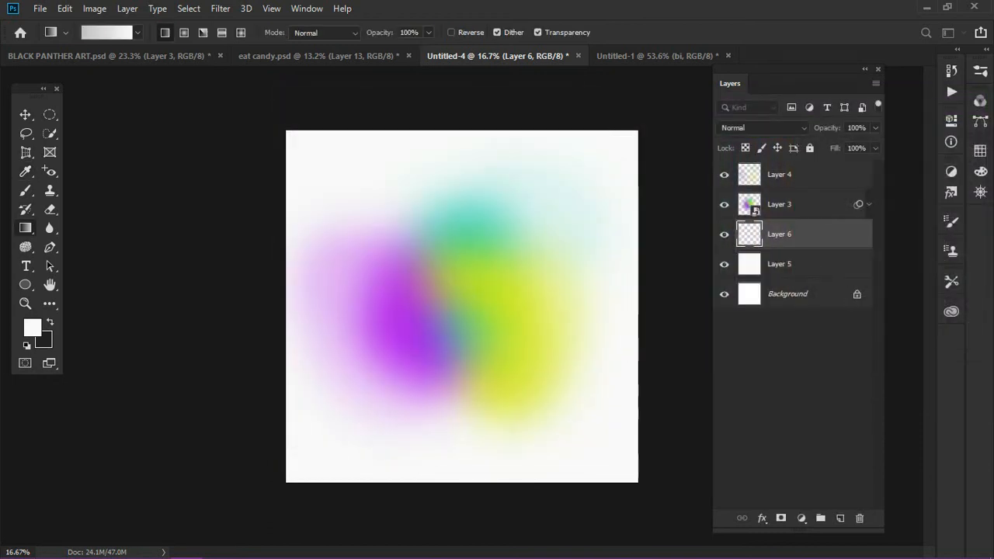
Fill the new layer with the gray-to-white gradient in radial style, drawn from the canvas's lower middle up past its upper edge
mouse_move(455, 91)
left_mouse_down()
mouse_move(465, 337)
mouse_move(457, 479)
mouse_move(459, 82)
left_mouse_up()
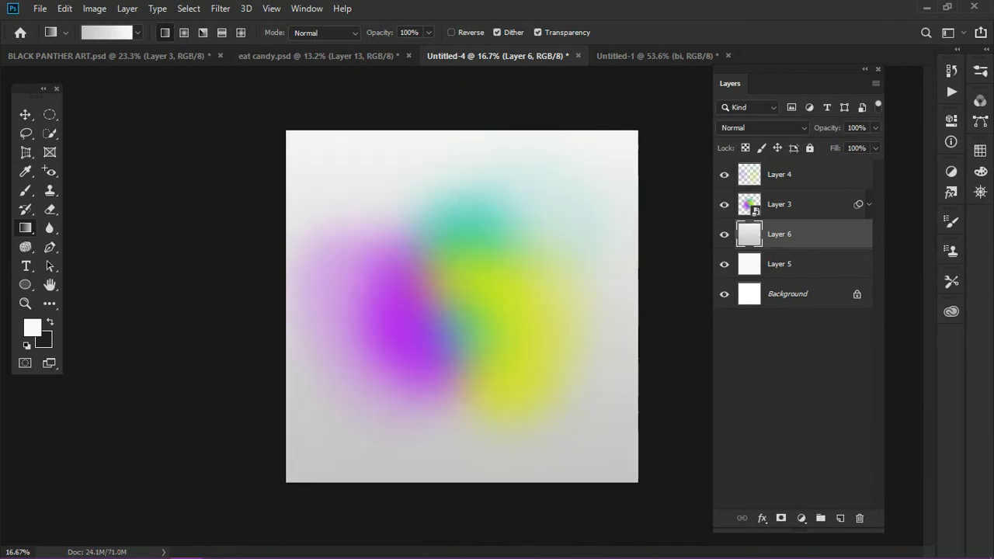
left_click_drag(455, 462, 457, 168)
left_click(183, 33)
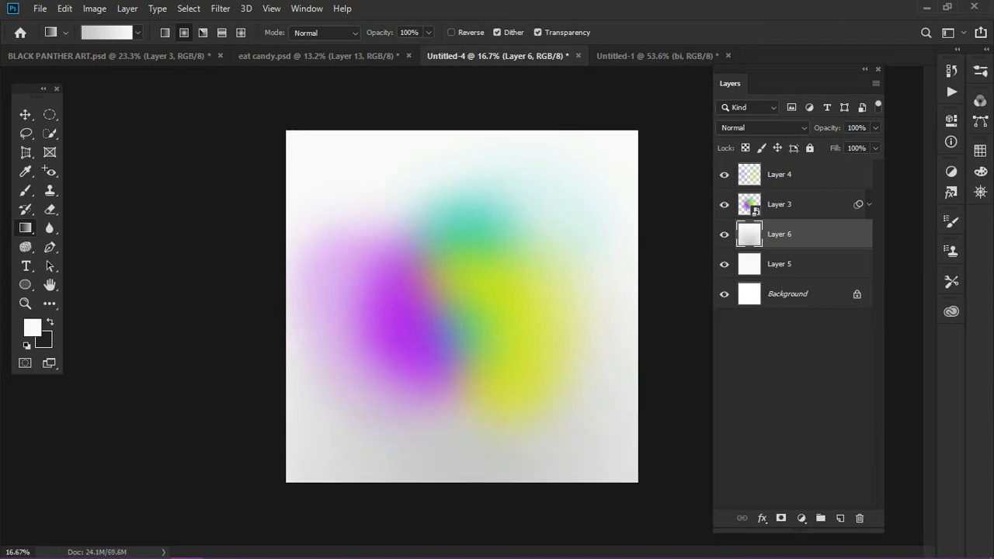
left_click_drag(441, 384, 451, 91)
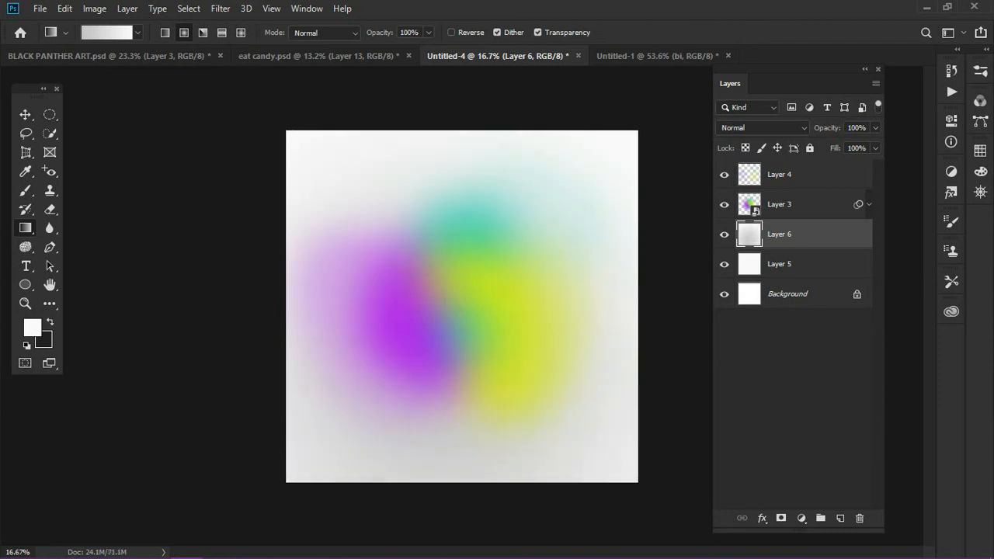
left_click_drag(455, 370, 453, 67)
key("v")
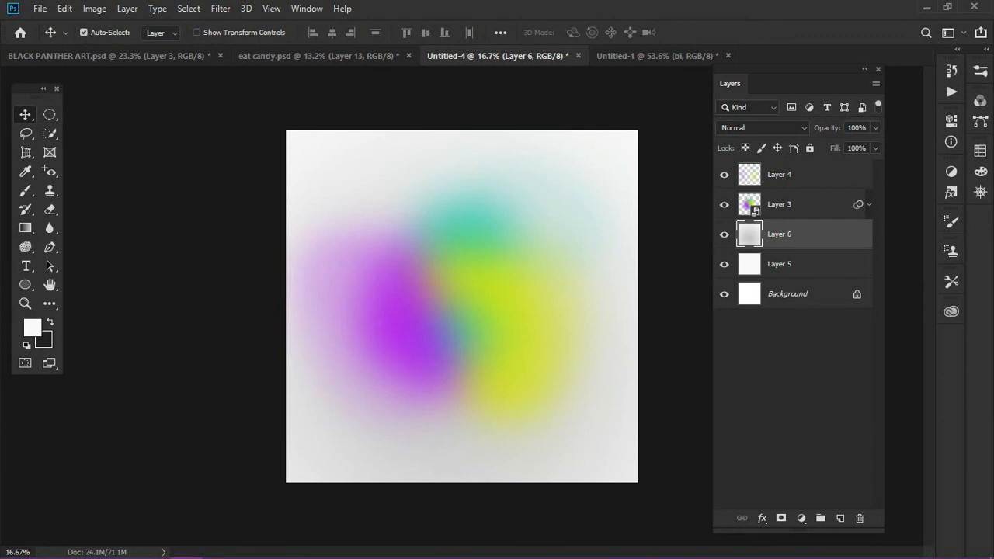
Add a new layer above Layer 4, swap to the dark foreground color and start a text in the canvas's upper left area
left_click(804, 174)
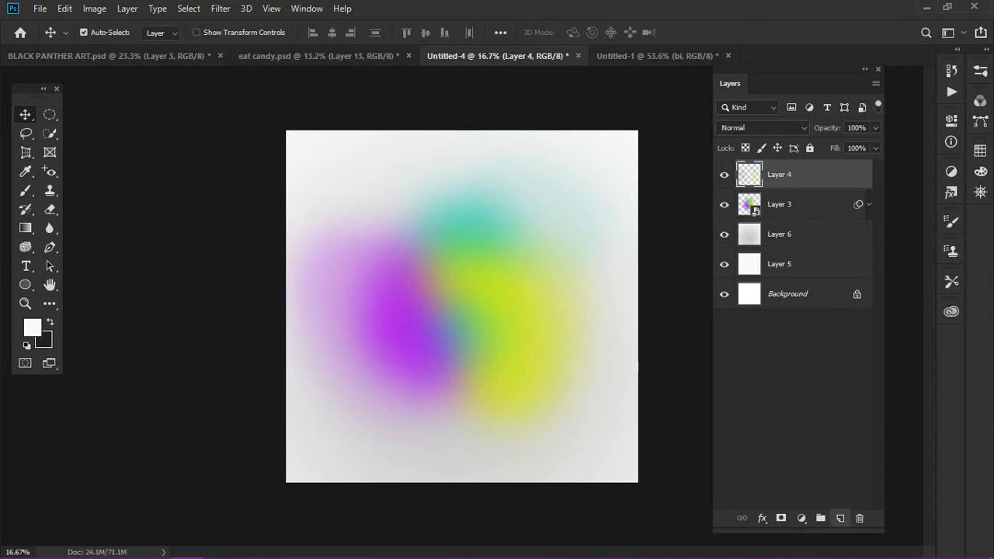
left_click(839, 518)
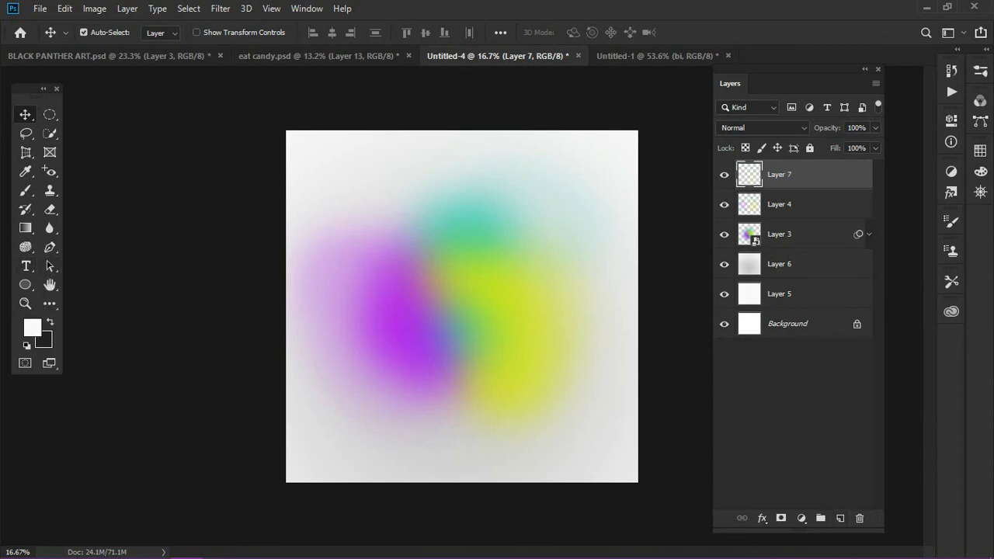
key("x")
key("t")
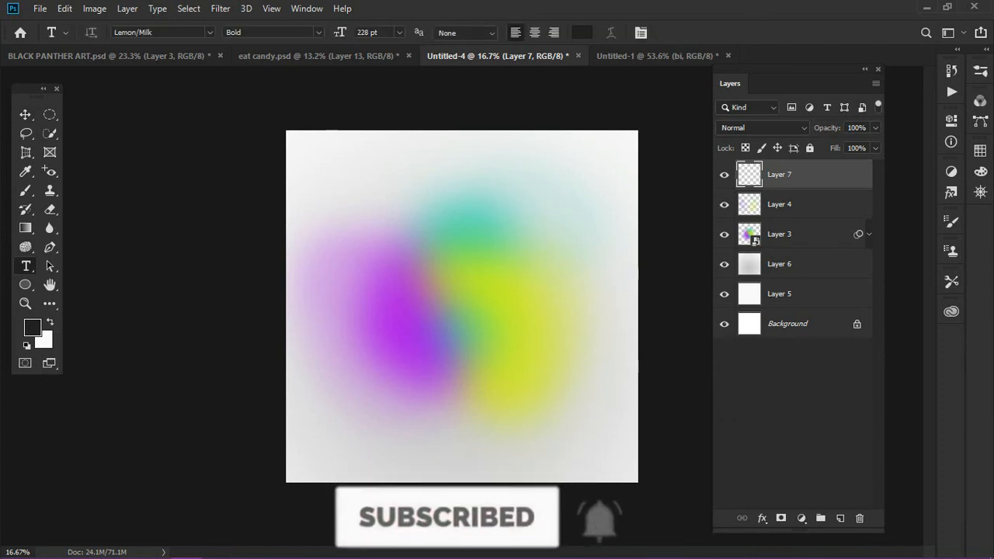
left_click(358, 209)
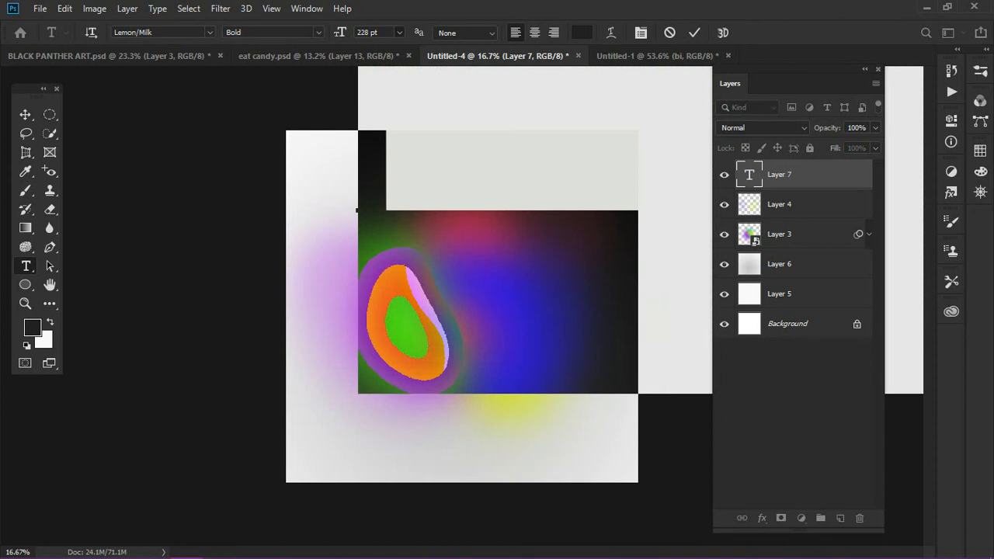
Set the text's font style to Regular and its size to 24 pt
left_click(399, 32)
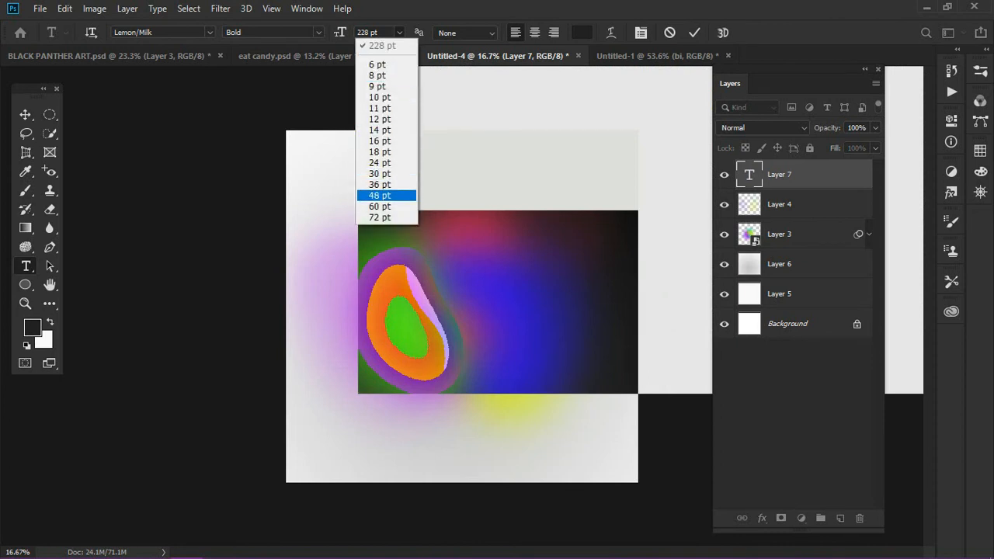
left_click(385, 206)
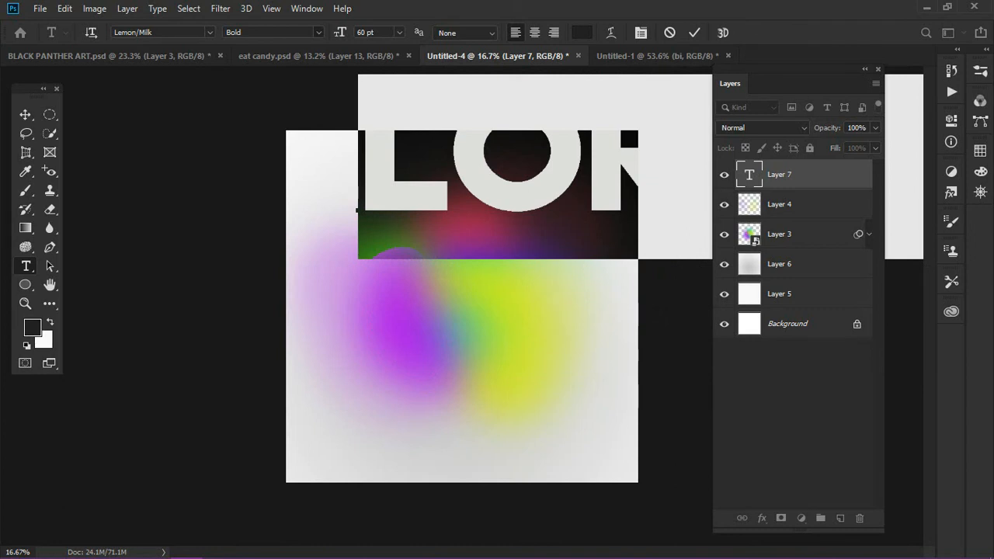
left_click(319, 32)
left_click(283, 59)
left_click(399, 32)
left_click(380, 151)
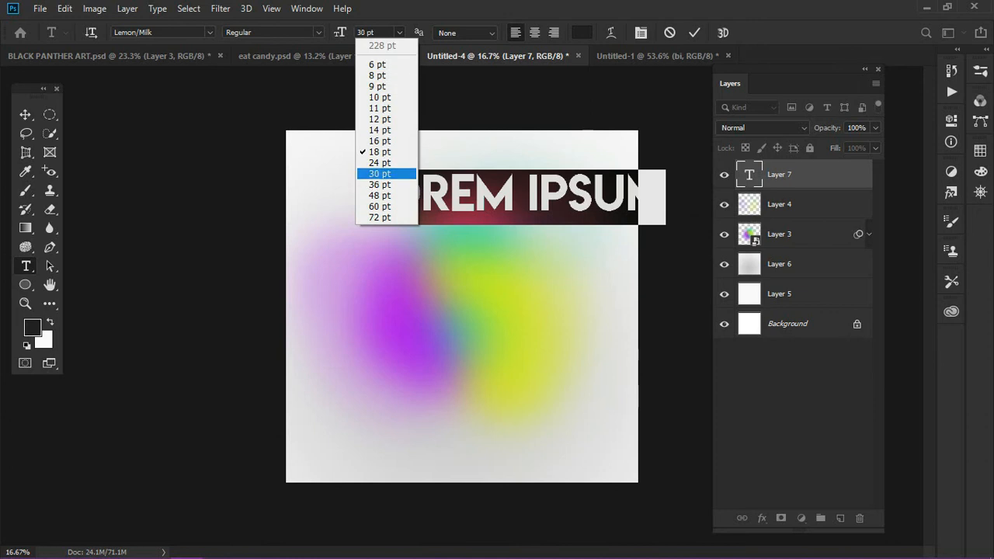
key("Return")
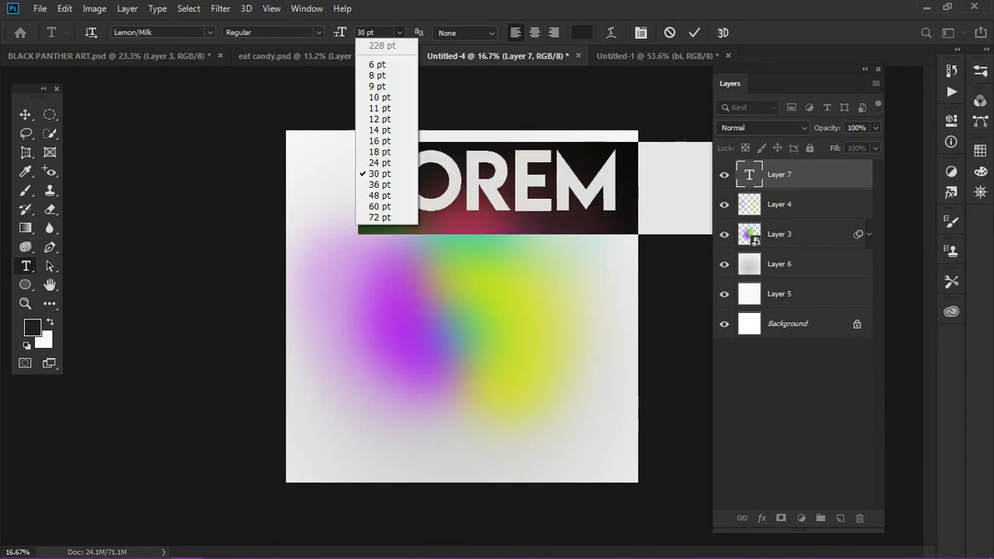
left_click(387, 130)
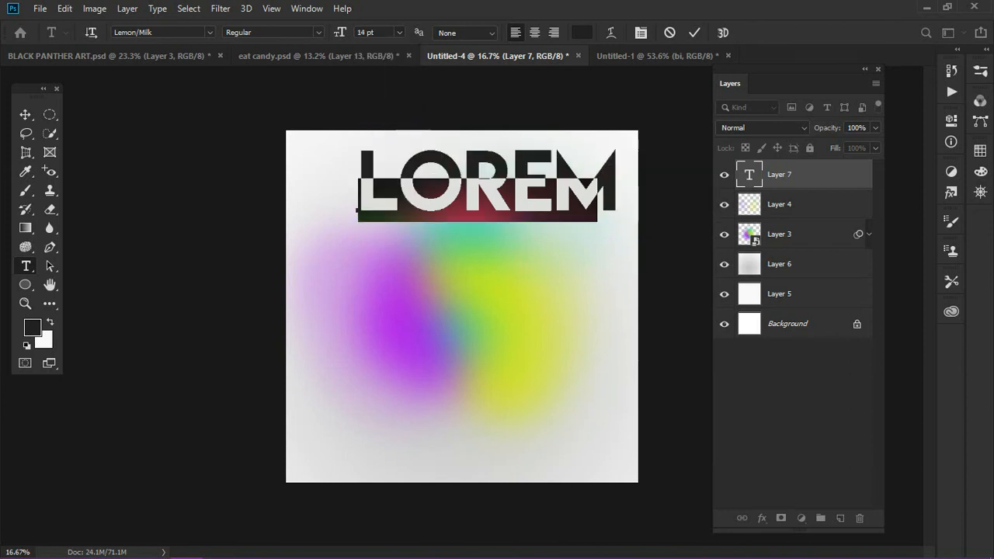
left_click(399, 32)
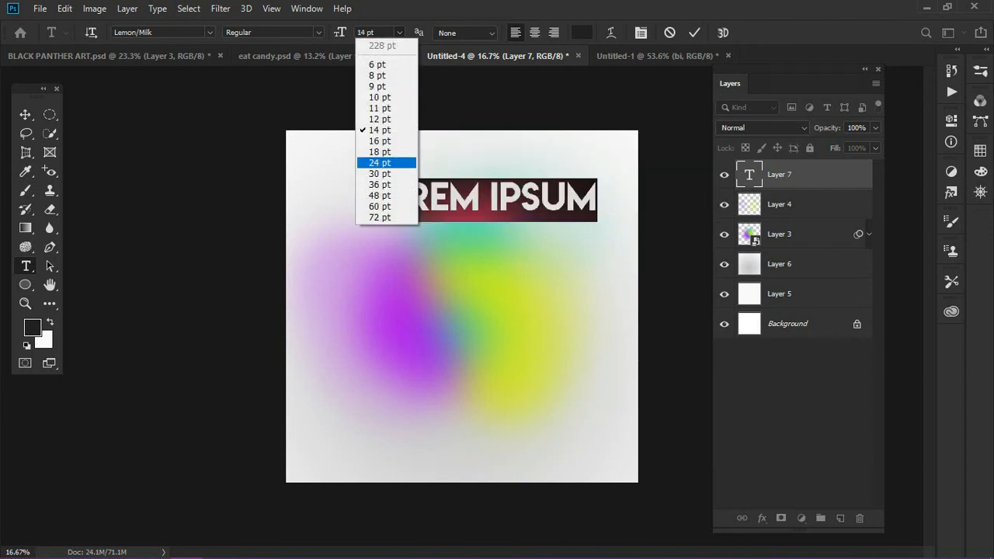
left_click(379, 162)
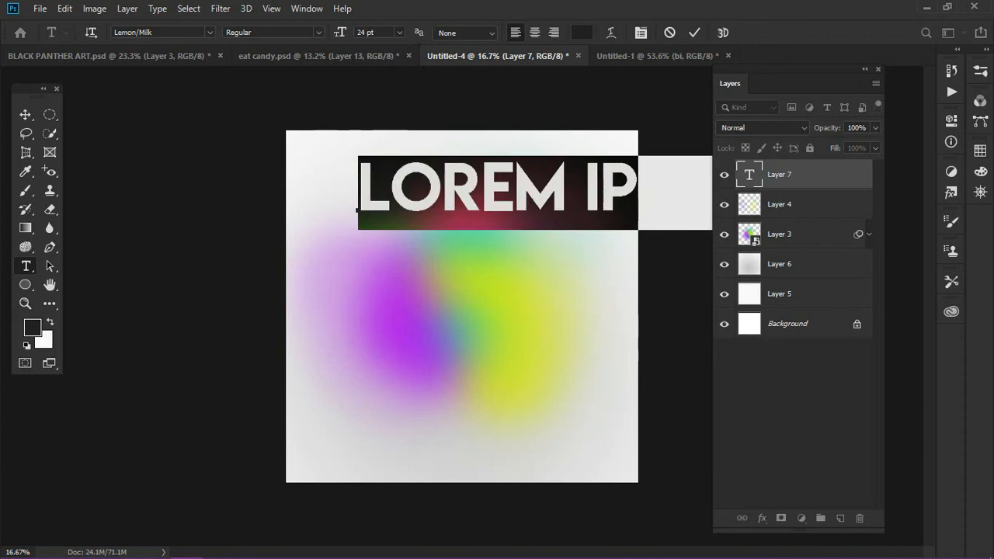
Enter the letter "G" as the text and move it toward the canvas's upper left corner
type("G")
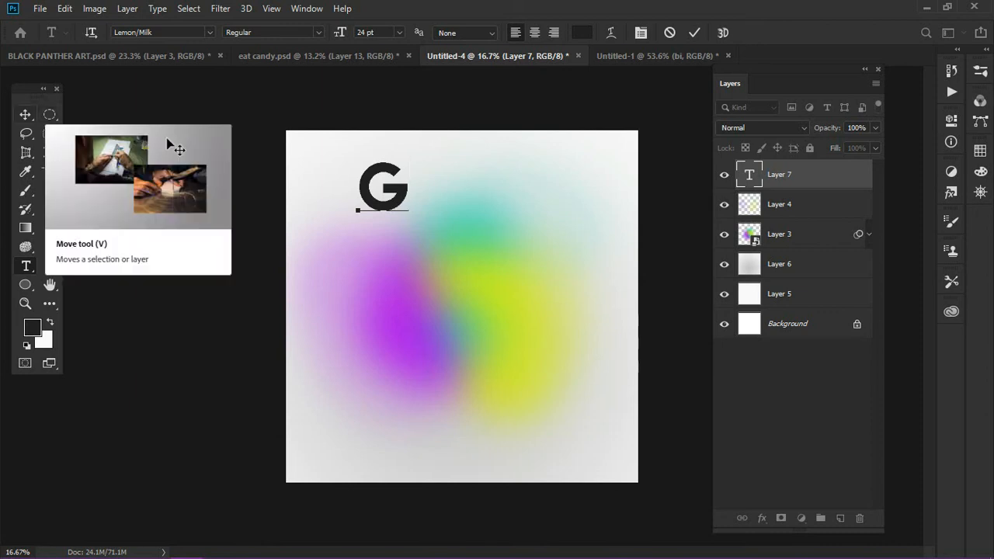
left_click(25, 114)
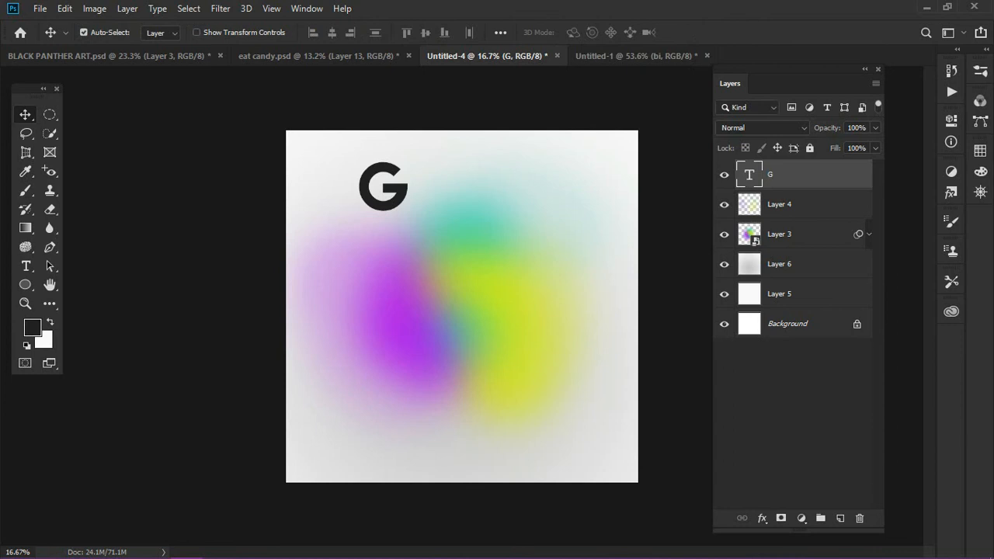
left_click_drag(402, 168, 365, 174)
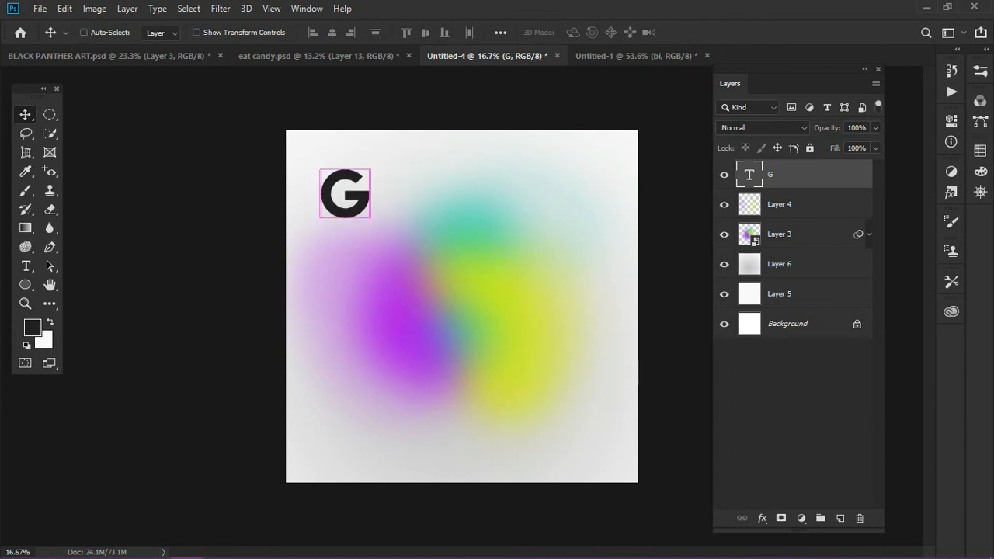
Duplicate the "G" text layer, change the copy's letter to "O" and place it over the purple glow
key("ctrl+j")
left_click_drag(345, 194, 375, 285)
key("t")
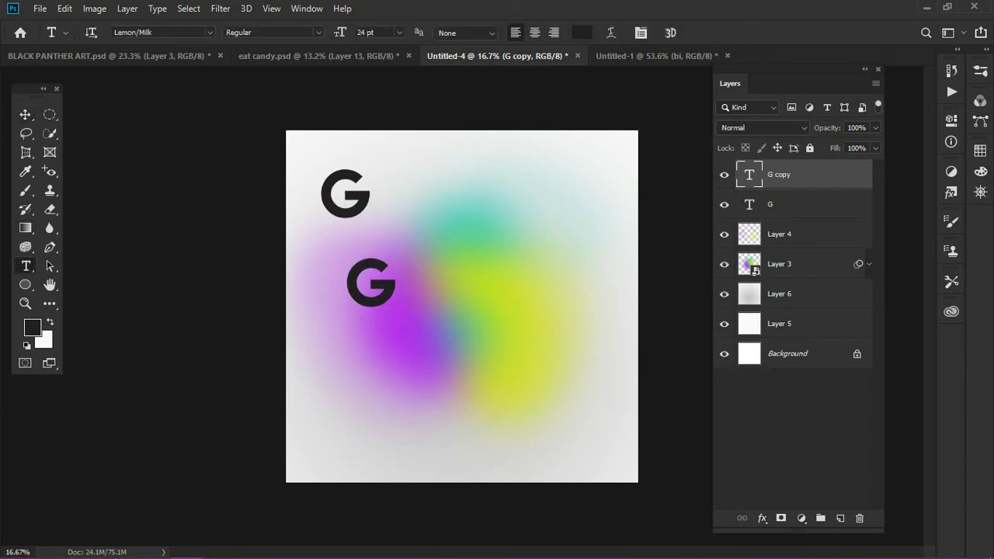
left_click(394, 287)
key("ctrl+a")
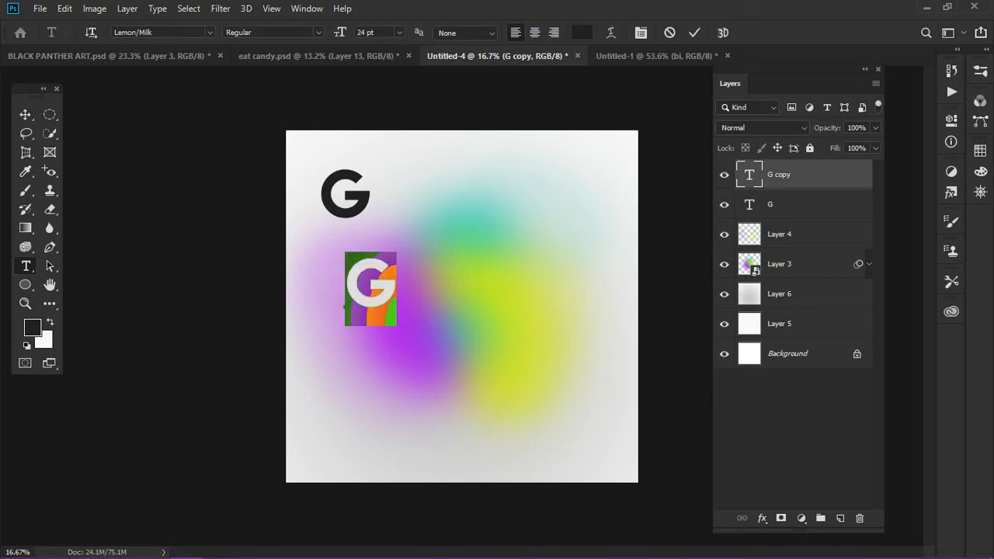
type("O")
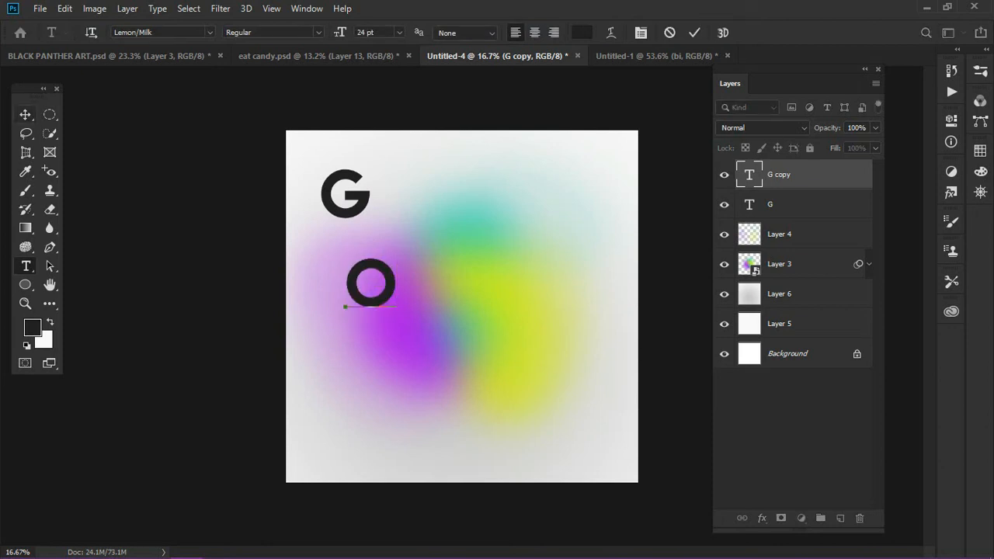
left_click(26, 114)
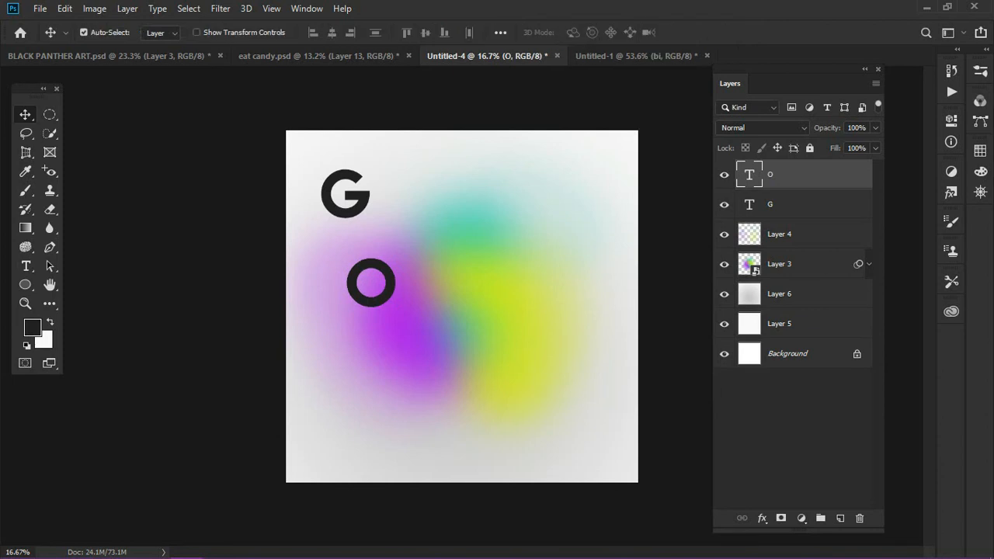
left_click_drag(390, 284, 412, 282)
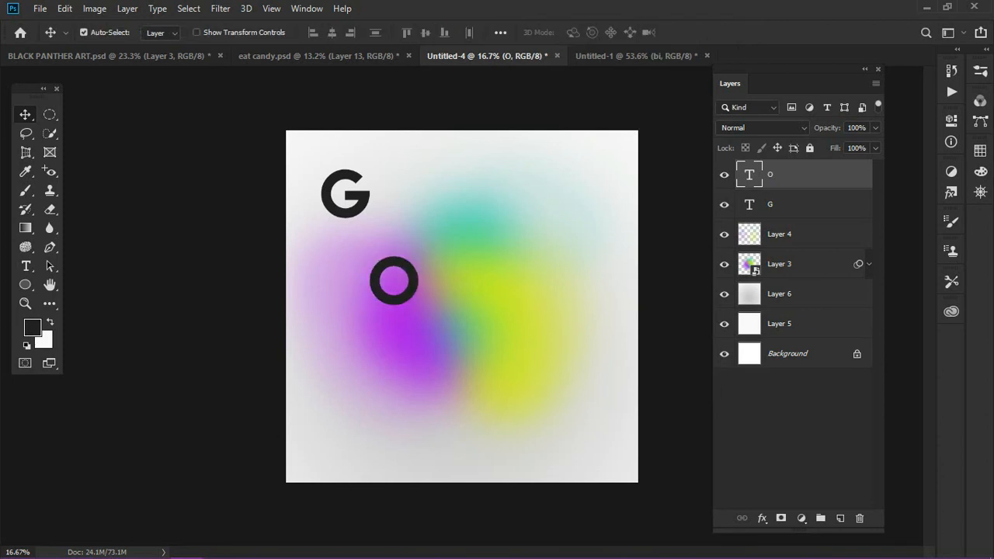
Duplicate the "O" text layer and place the copy up and to its right, over the teal glow
key("ctrl+j")
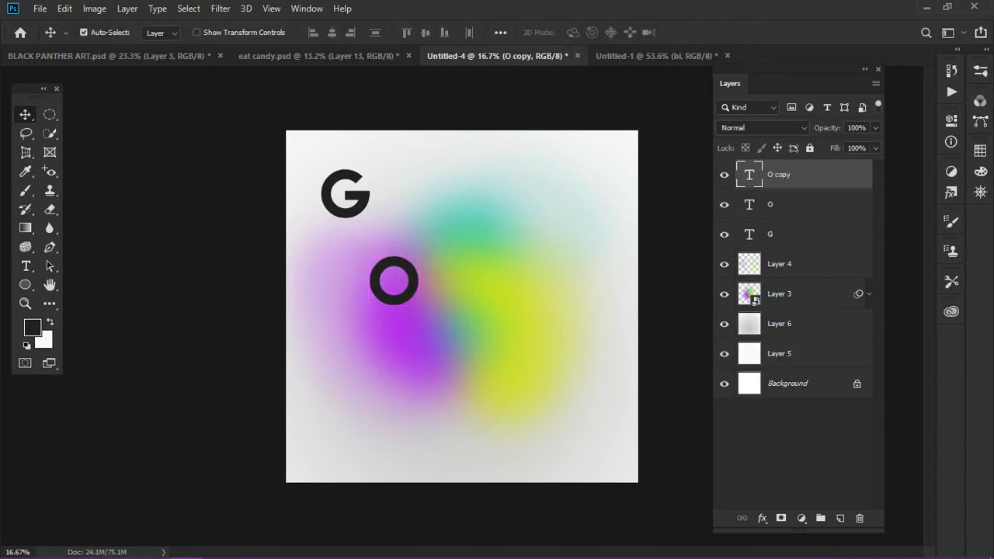
left_click_drag(413, 282, 481, 235)
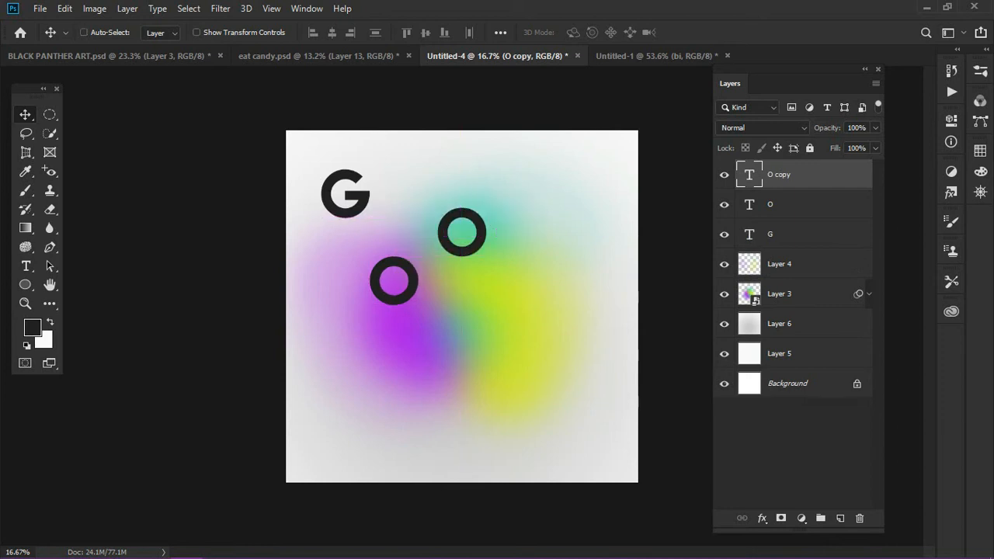
key("ctrl+=")
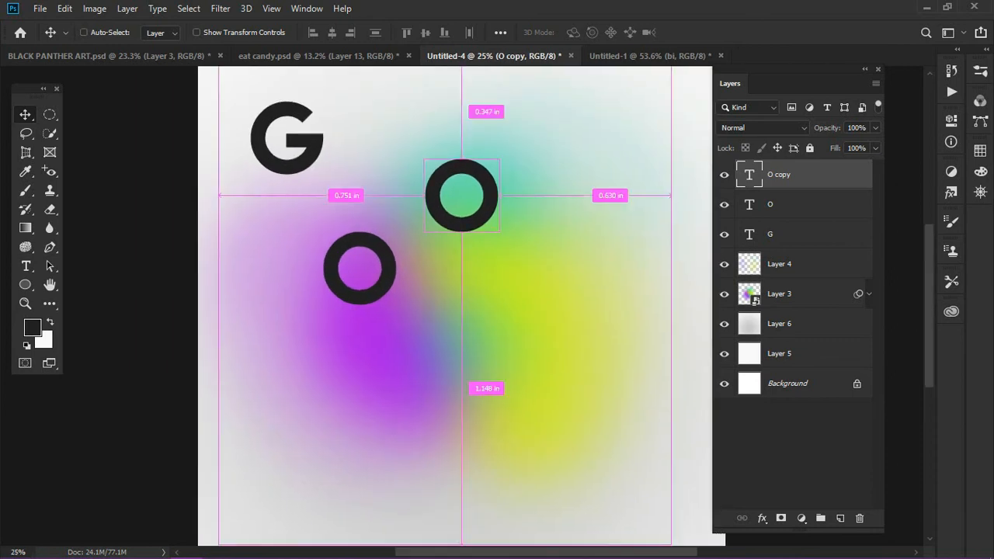
key("ctrl+0")
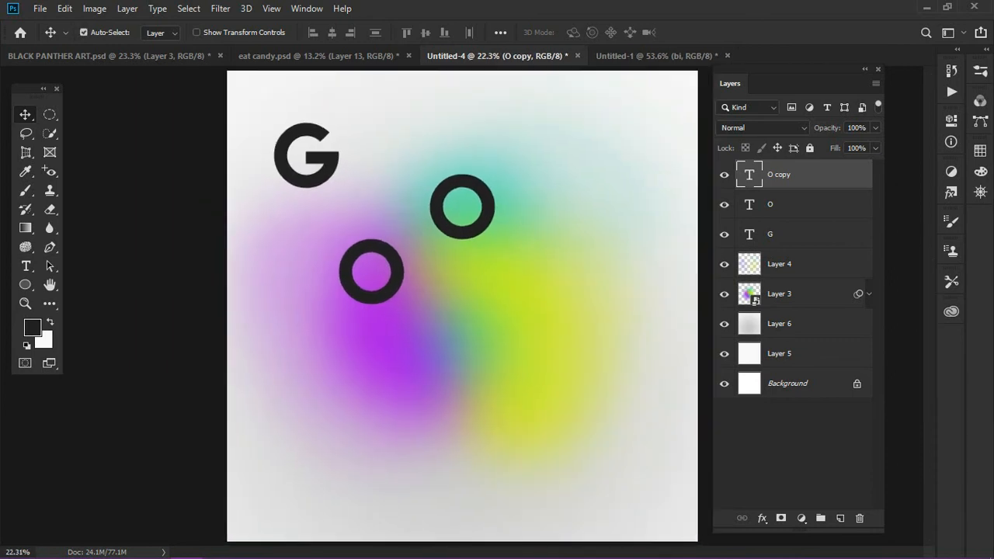
Duplicate the "O" on the teal glow down to where purple and yellow meet, and shift the purple glow's "O" outward
key("ctrl+j")
left_click_drag(462, 231, 503, 432)
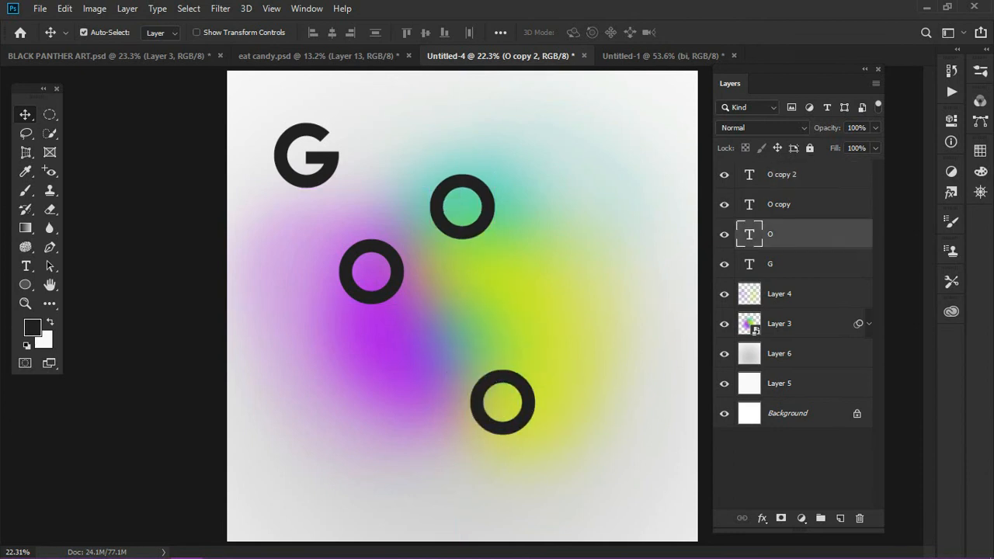
left_click_drag(371, 298, 337, 310)
left_click(503, 427)
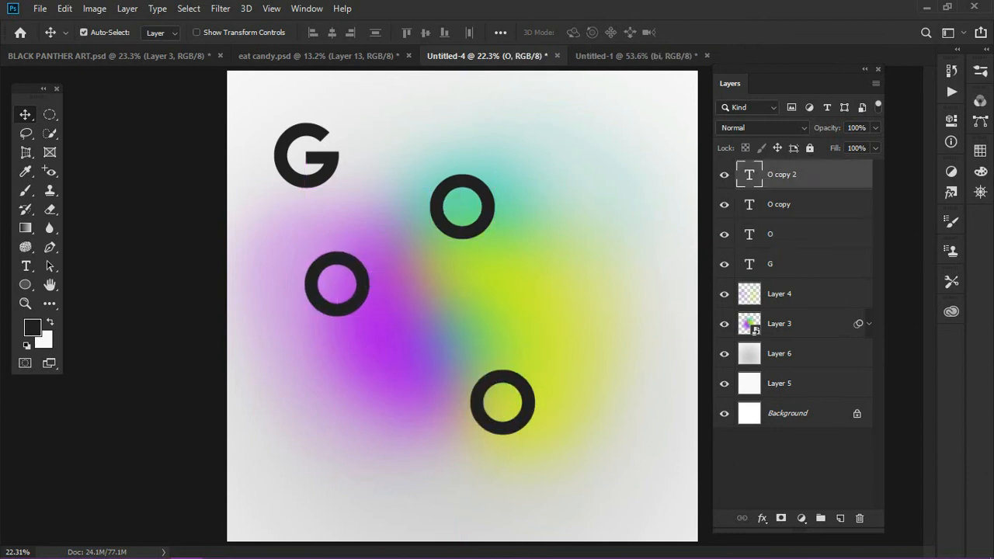
left_click_drag(502, 427, 470, 414)
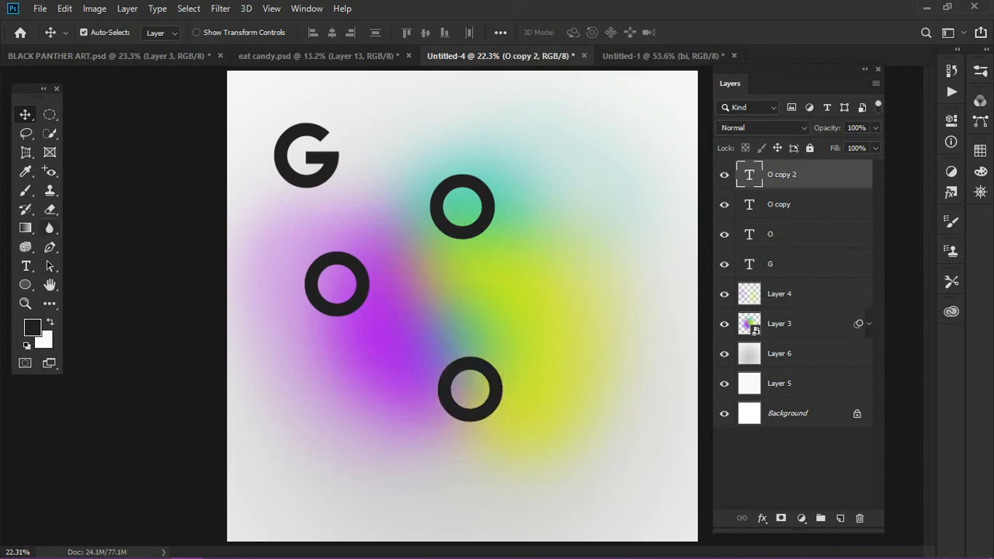
Replace the lowest "O" with the letter "D" and nudge it slightly to the left
key("t")
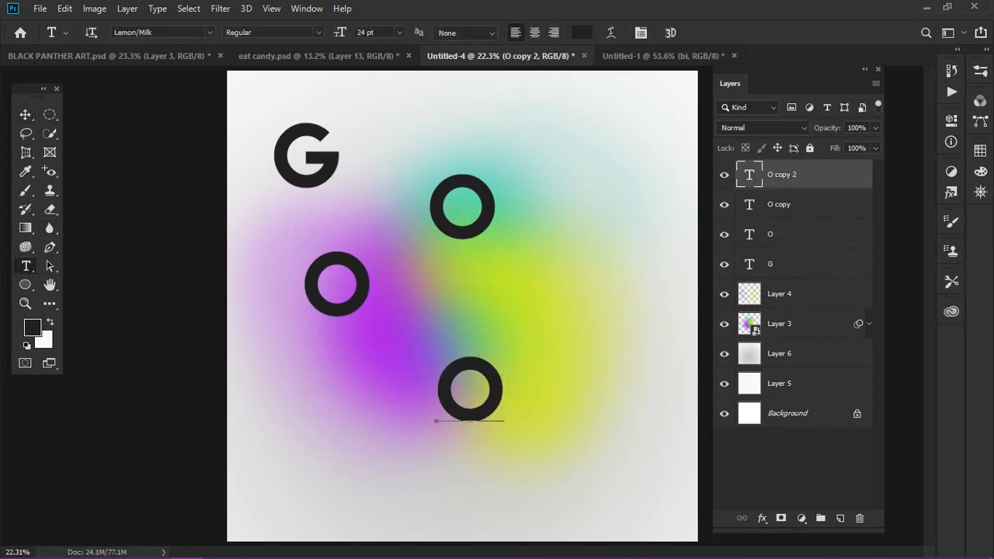
left_click_drag(500, 397, 444, 396)
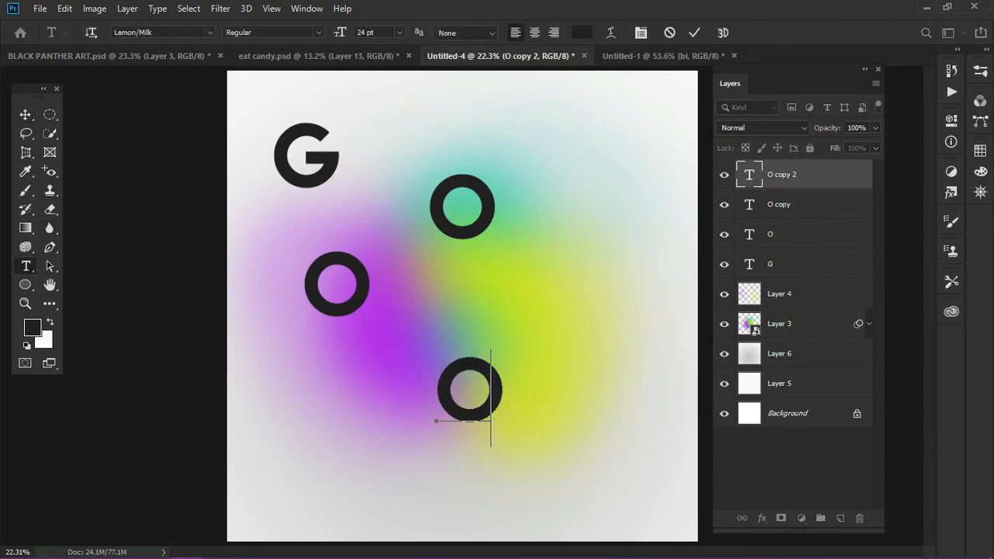
type("D")
left_click(25, 114)
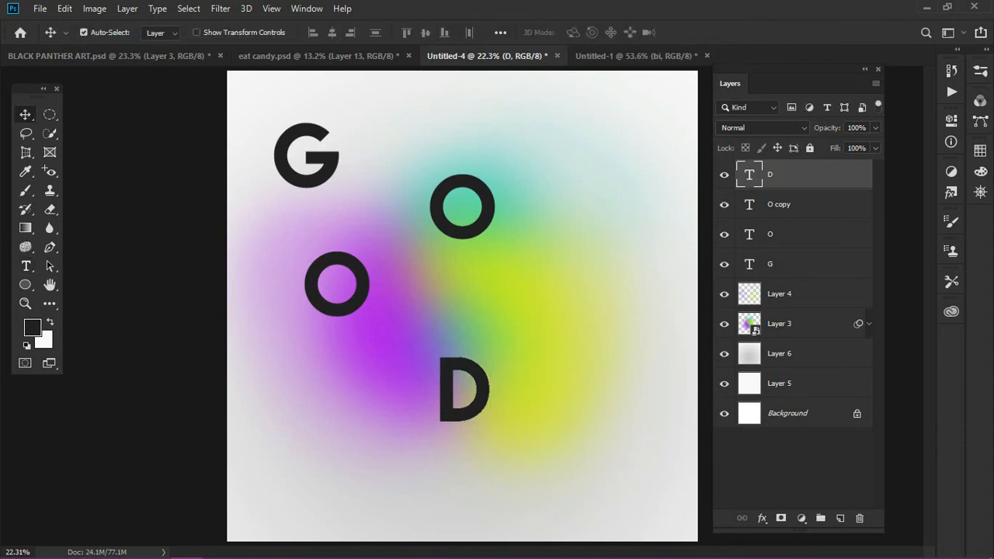
left_click_drag(448, 378, 439, 378)
Duplicate the "D" text layer onto the yellow glow, up and to the right, and change the copy's letter to "B"
key("ctrl+j")
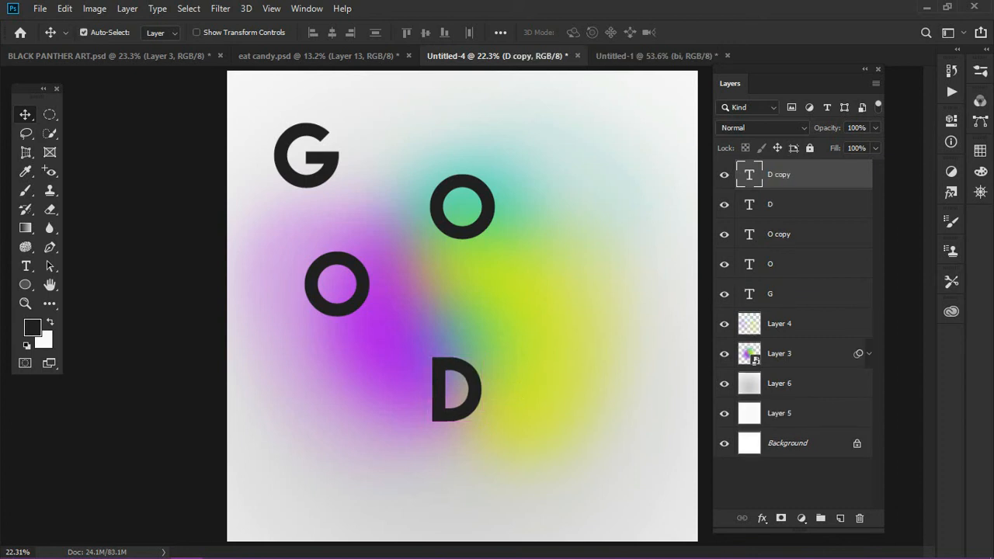
left_click_drag(467, 397, 568, 307)
left_click(26, 266)
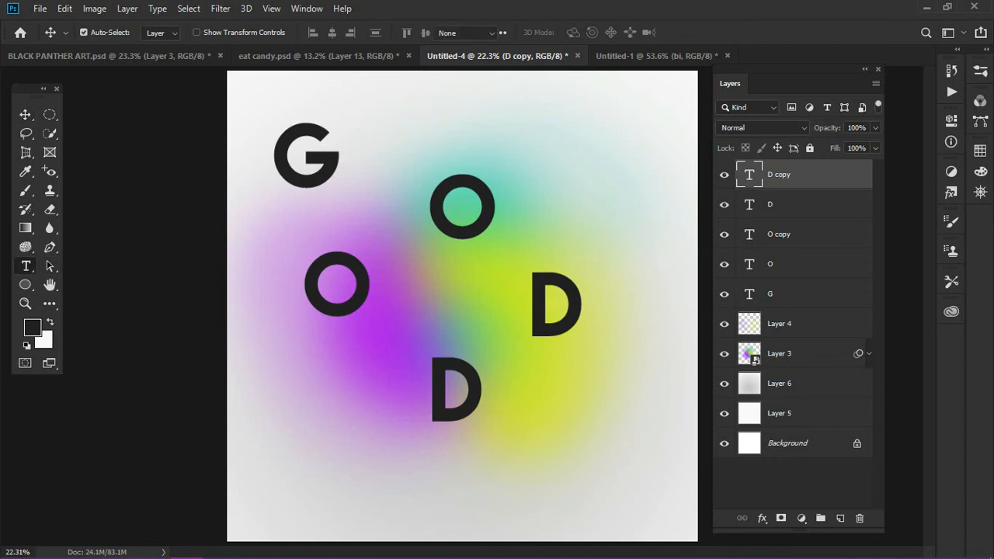
left_click_drag(581, 310, 526, 336)
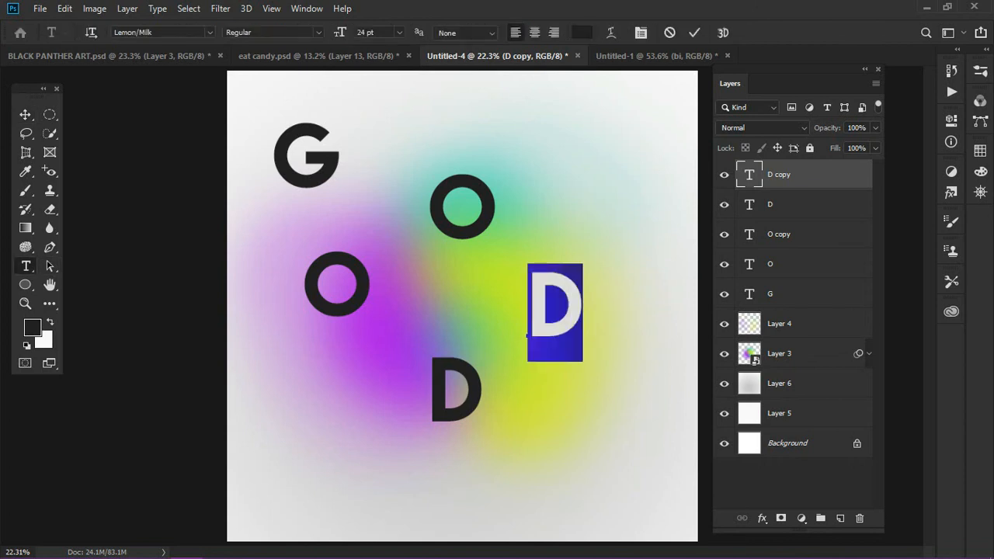
key("ctrl+h")
type("B")
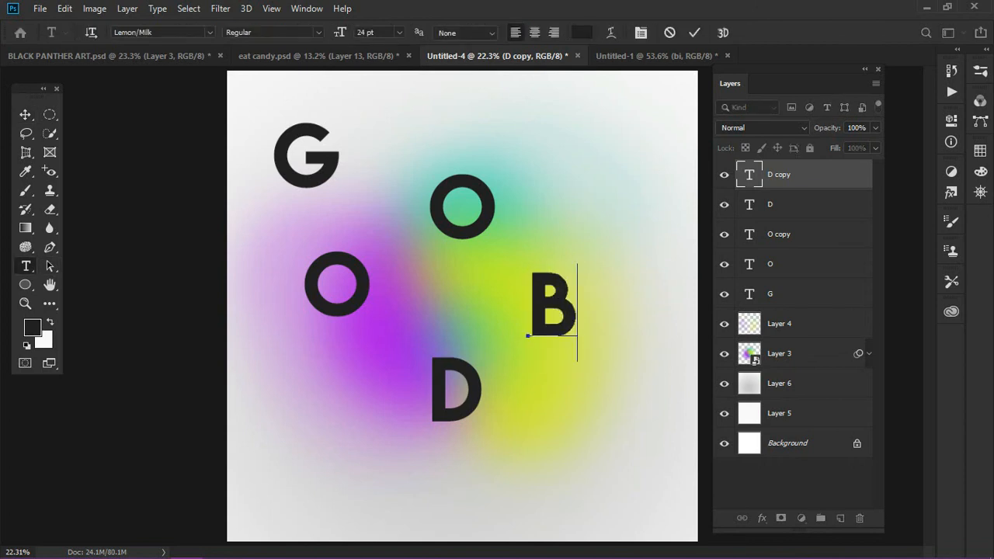
left_click(26, 114)
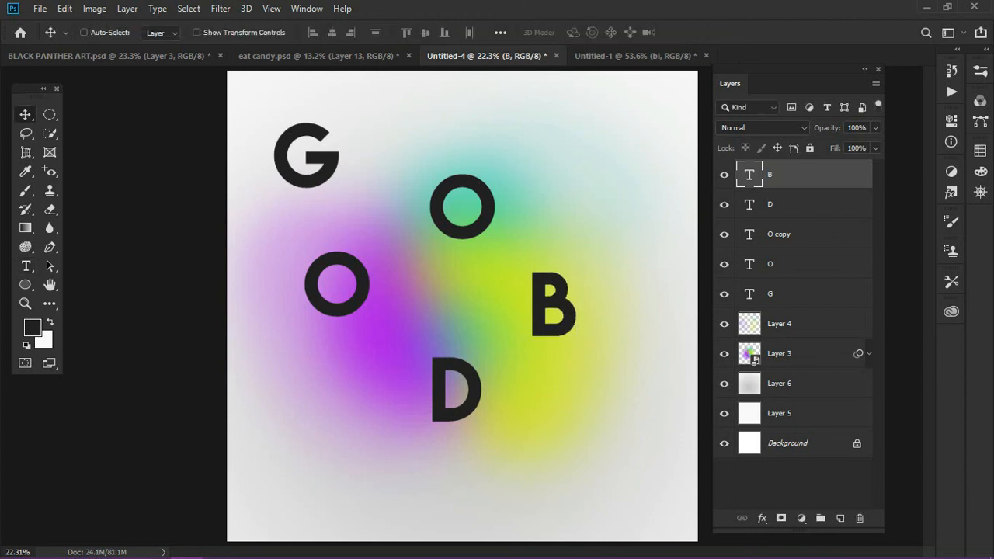
Duplicate the "B" text layer into the canvas's upper right area and change the copy's letter to "Y"
key("alt+Right")
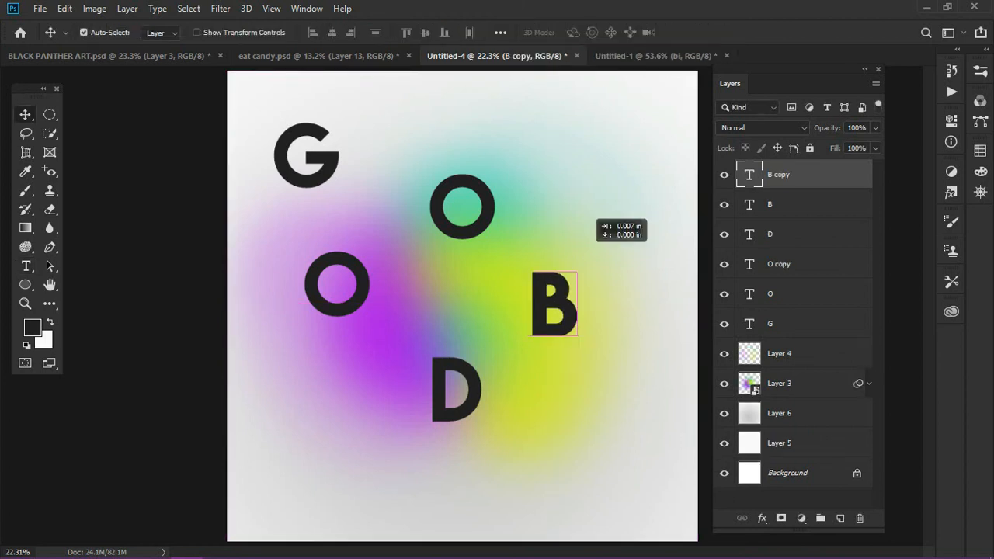
left_click_drag(554, 303, 602, 206)
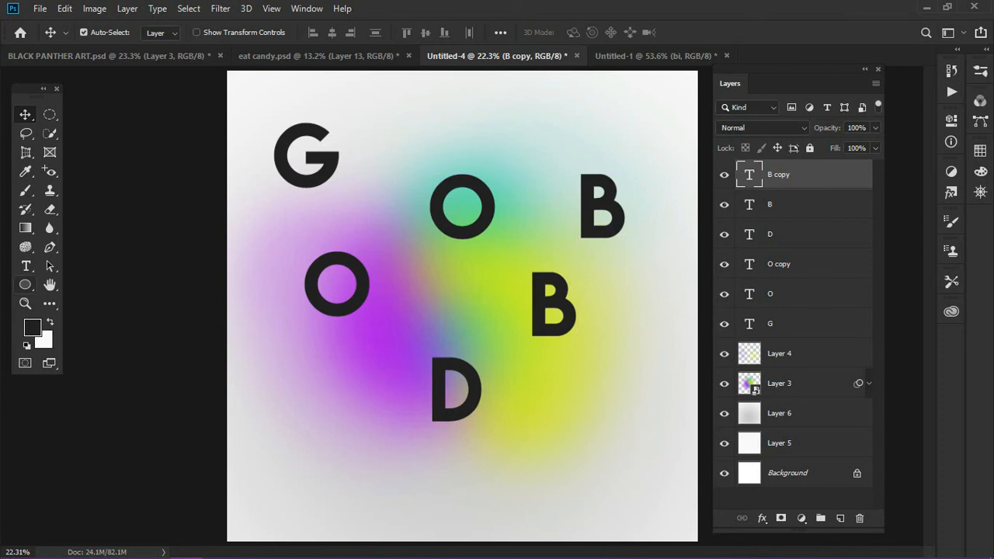
key("t")
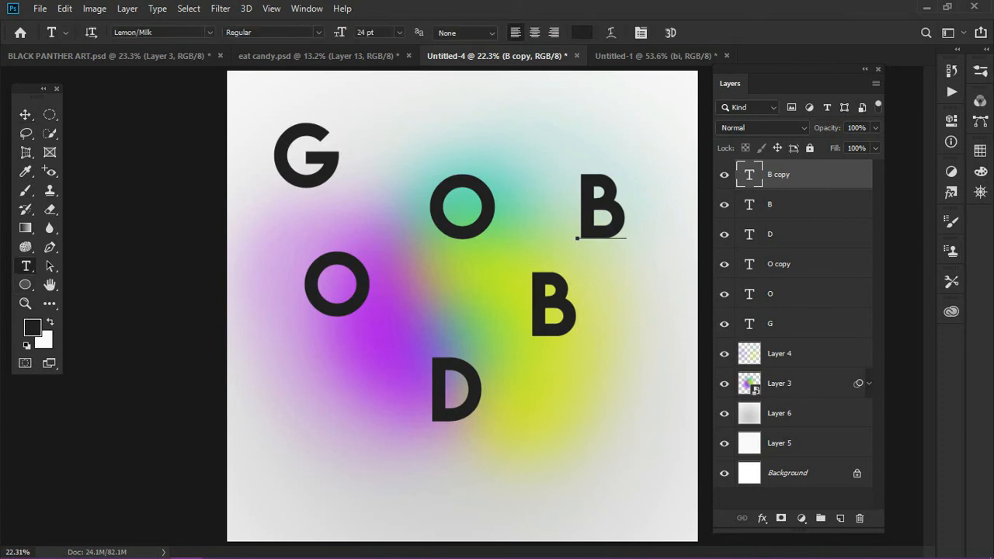
double_click(603, 207)
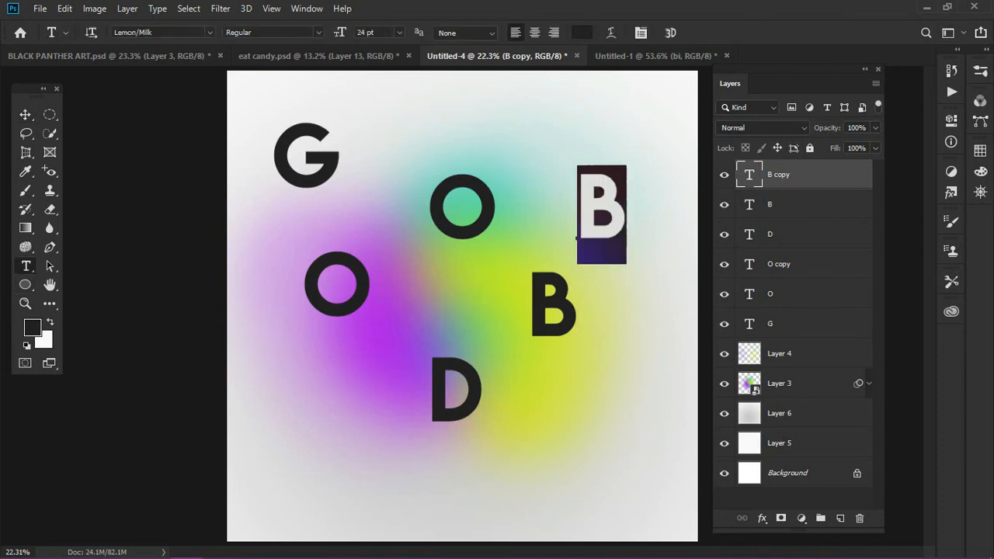
type("b")
key("BackSpace")
type("y")
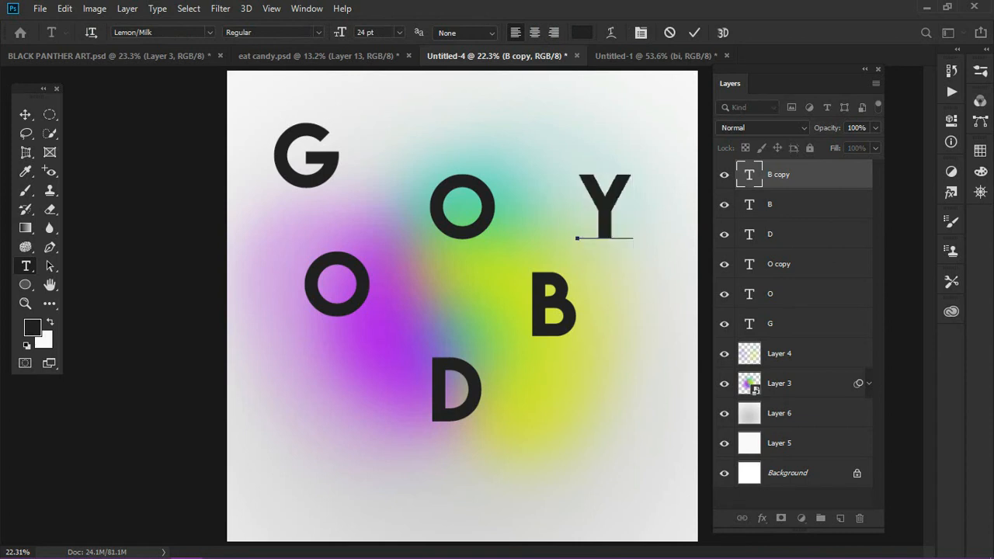
key("ctrl+Return")
key("v")
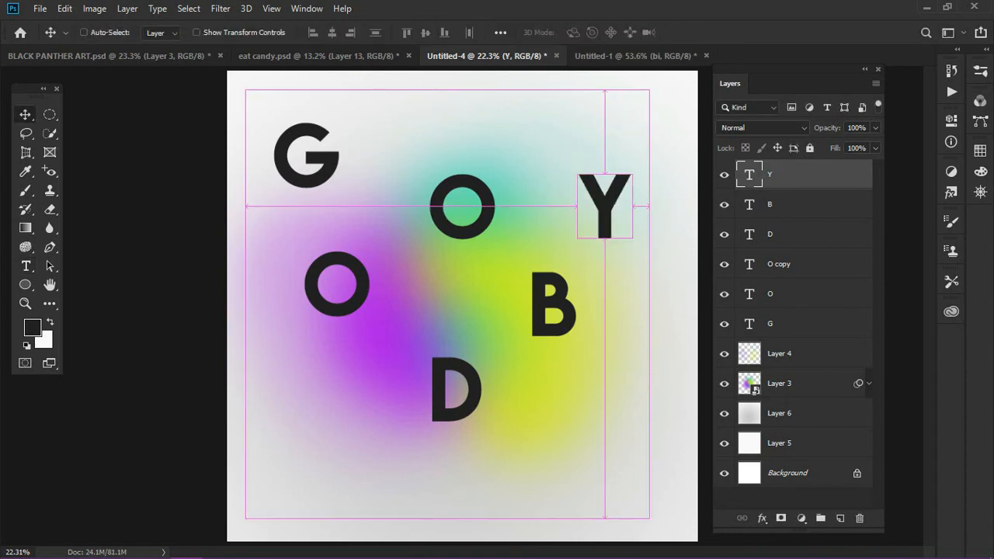
Duplicate the "Y" text layer into the canvas's lower right area and change the copy's letter to "E"
key("ctrl+j")
left_click_drag(604, 194, 630, 400)
key("t")
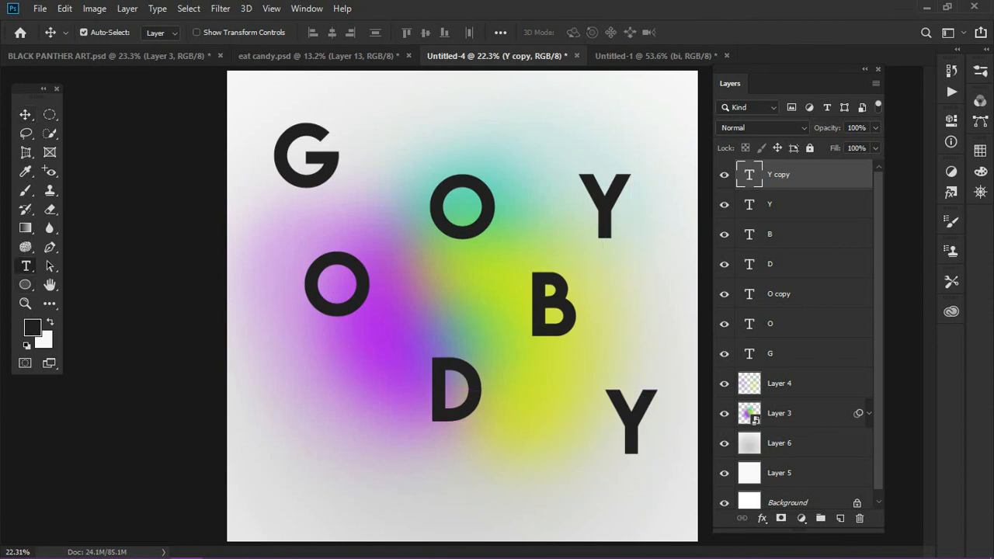
key("ctrl+a")
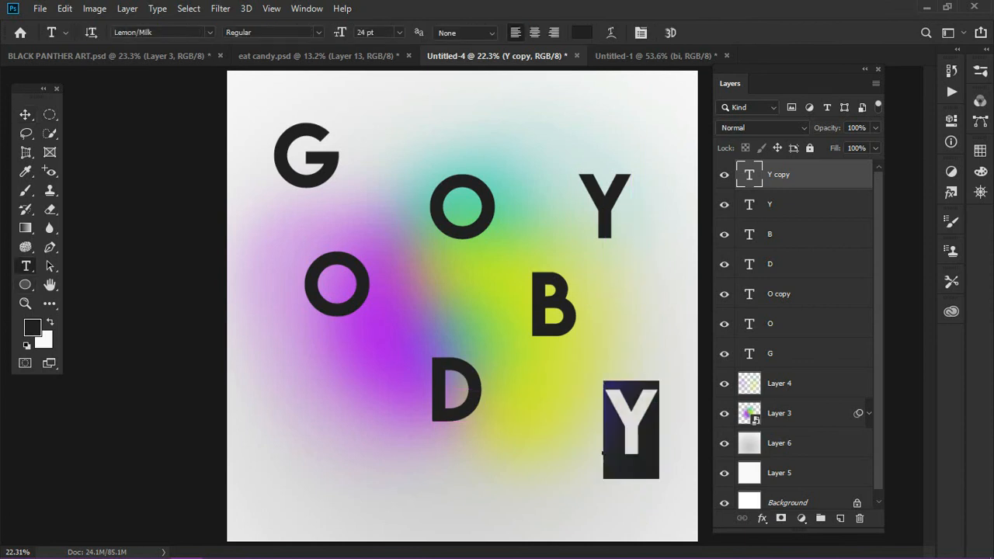
type("E")
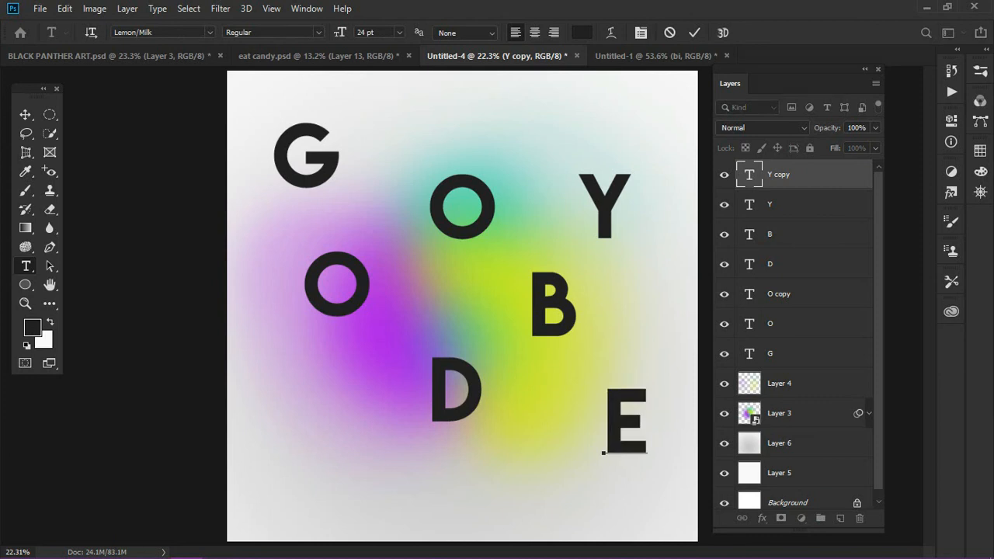
left_click(25, 114)
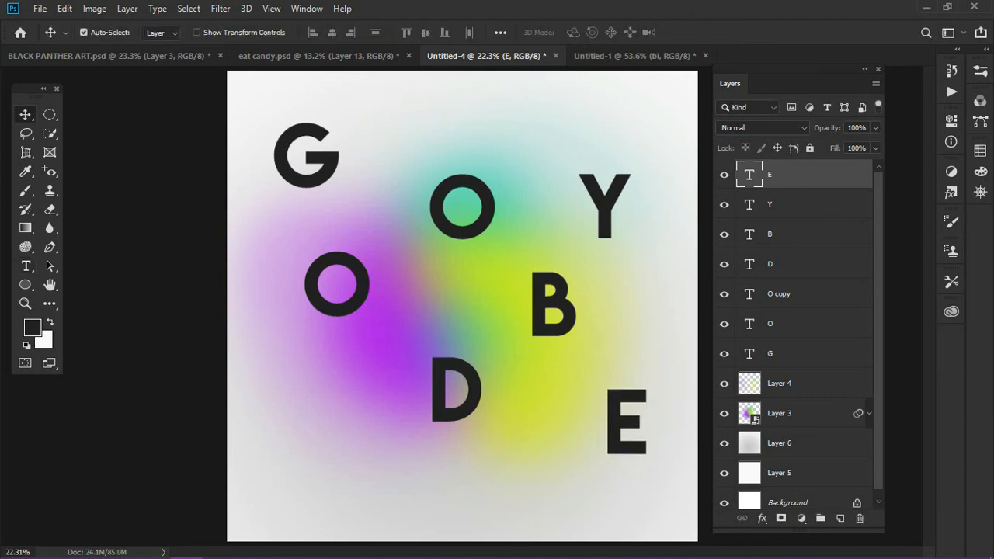
Spread out the left-hand letters: move the "G" and upper "O" up and left, and the lower "O" and "D" down and left
left_click_drag(328, 158, 325, 145)
left_click(484, 214)
left_click_drag(484, 213, 451, 190)
left_click_drag(341, 310, 339, 332)
left_click(444, 392)
left_click_drag(444, 392, 424, 422)
left_click(348, 328)
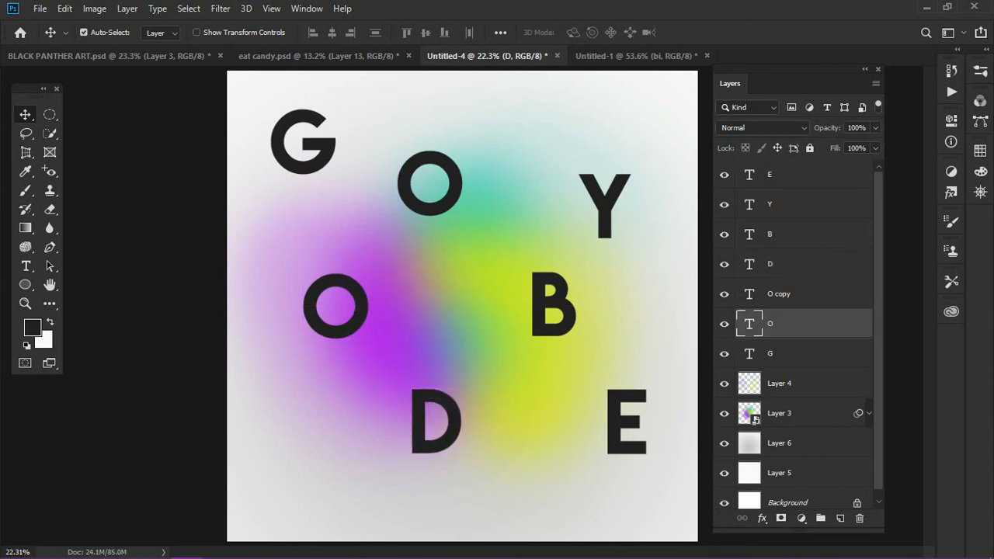
left_click_drag(348, 327, 334, 325)
Adjust the remaining spacing: move the "Y" up, the "E" slightly left, the "B" up and left, and the "D" down and left
left_click(605, 213)
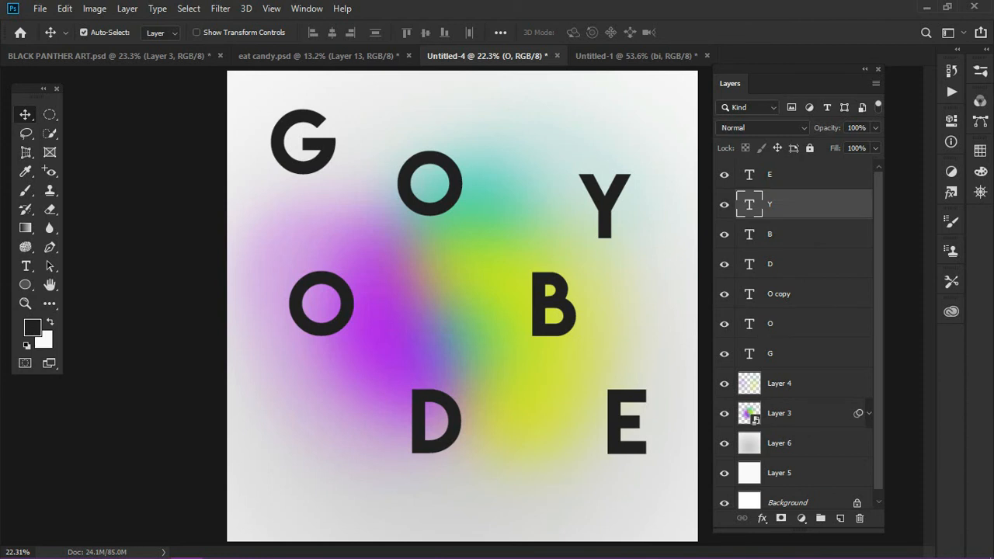
left_click_drag(605, 213, 618, 171)
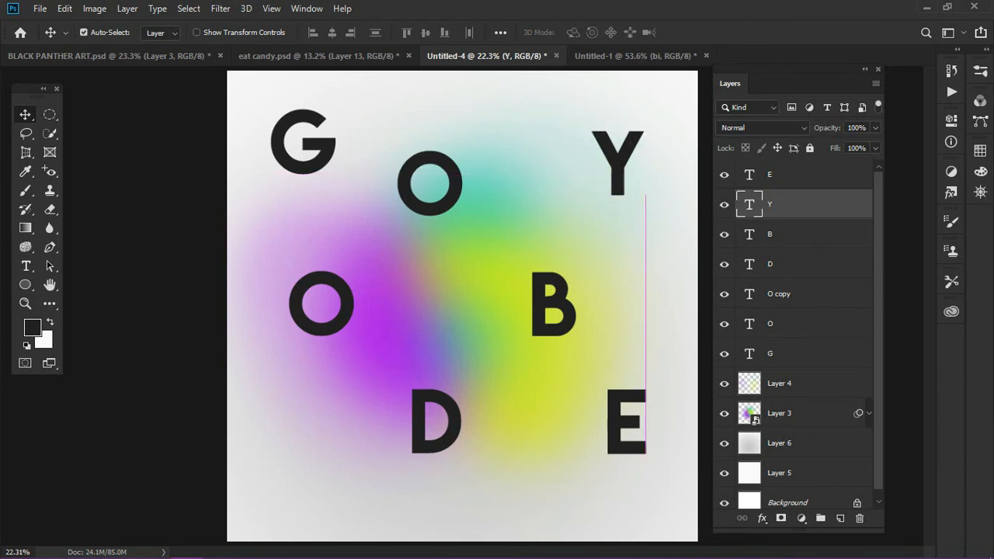
left_click(616, 423)
left_click_drag(617, 423, 605, 424)
left_click_drag(550, 304, 536, 282)
mouse_move(434, 423)
left_mouse_down()
mouse_move(404, 460)
mouse_move(420, 436)
left_mouse_up()
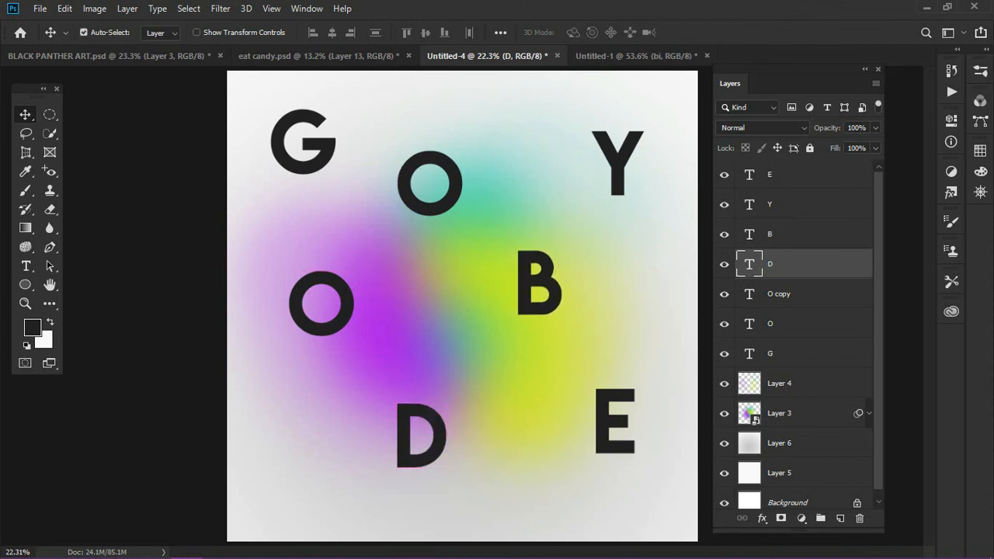
key("ctrl+minus")
key("ctrl+minus")
key("ctrl+plus")
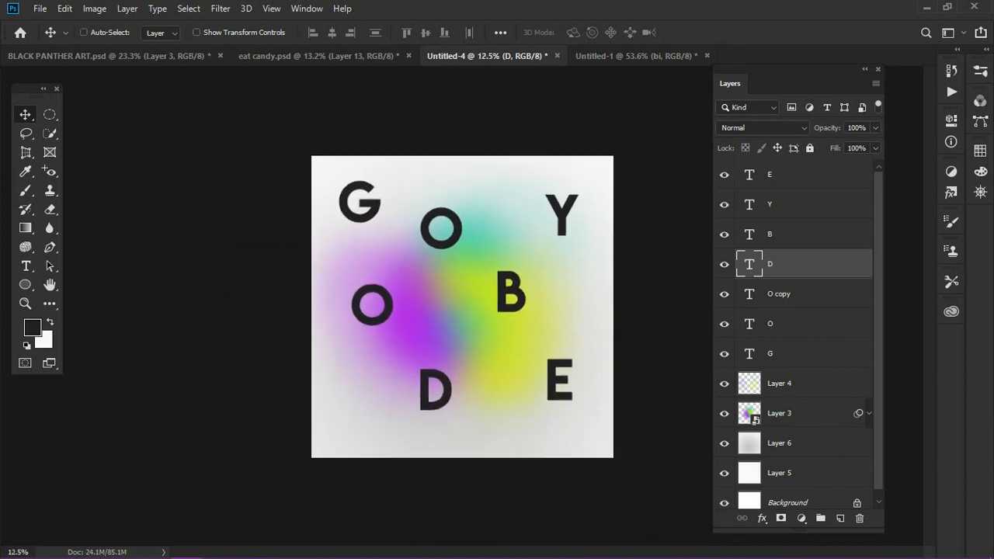
key("ctrl+minus")
key("ctrl+plus")
key("ctrl+minus")
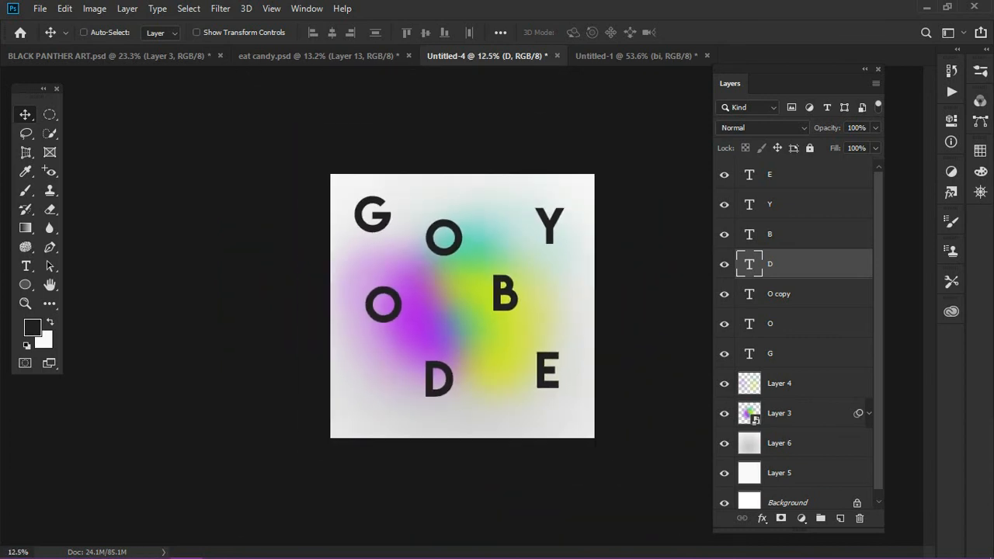
key("ctrl+plus")
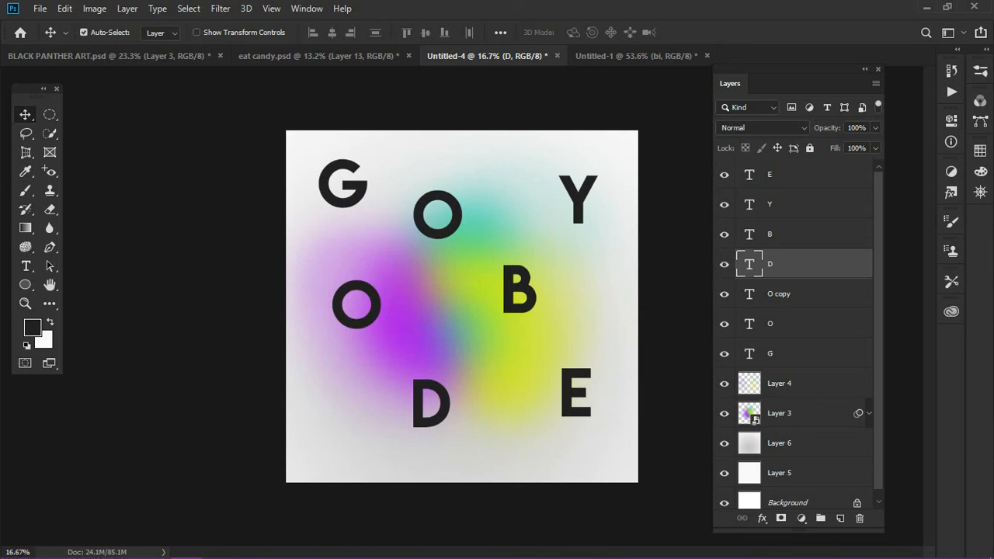
Duplicate the "E" text layer and move the copy down and left, below and between the "D" and "E"
left_click(808, 175)
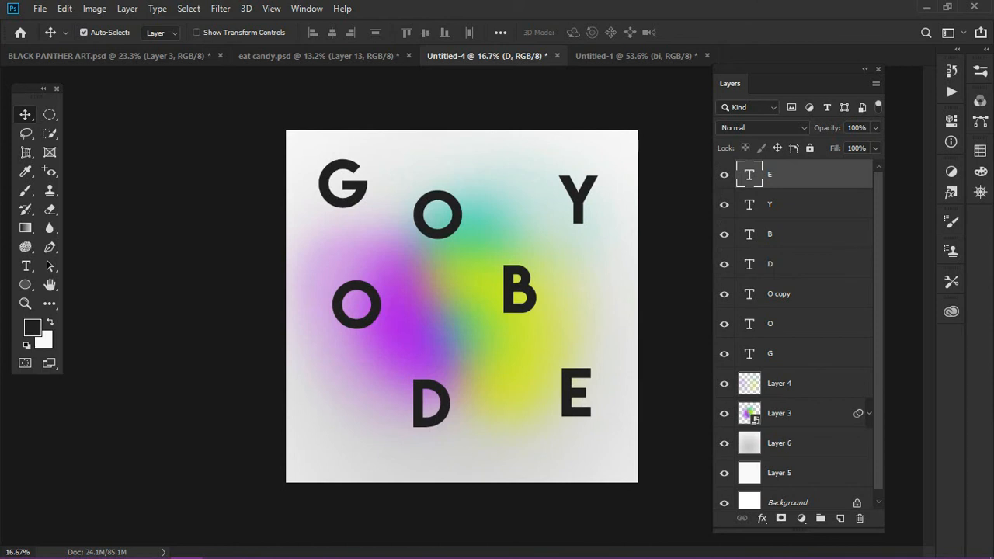
left_click(84, 32)
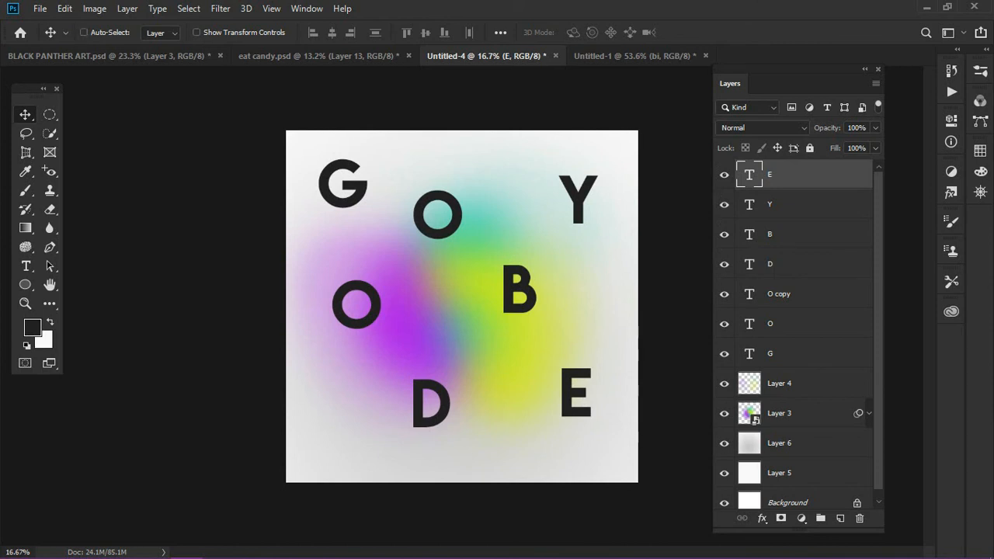
key("ctrl+j")
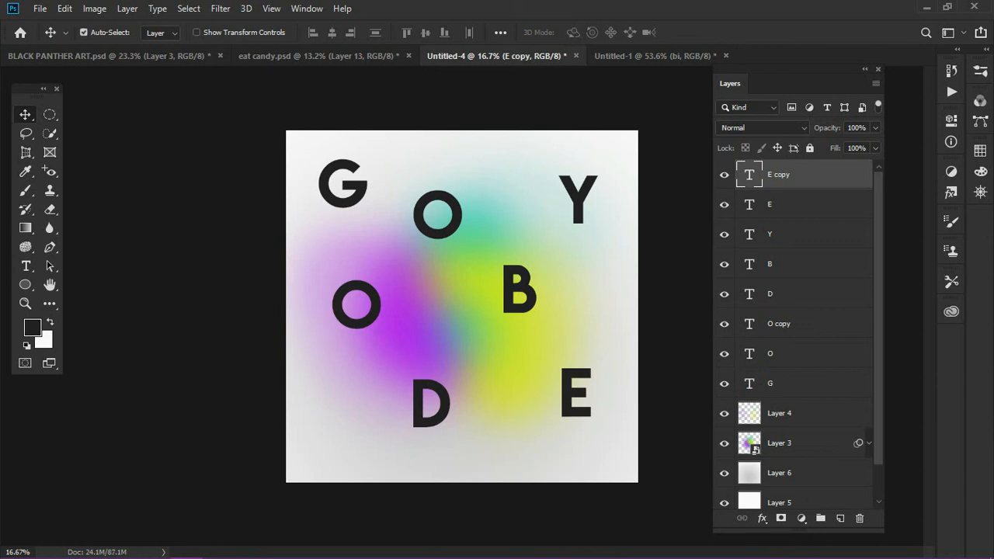
left_click_drag(575, 392, 489, 441)
Set the copied letter's font size to 10 pt and change its text to "GOODBYE"
key("t")
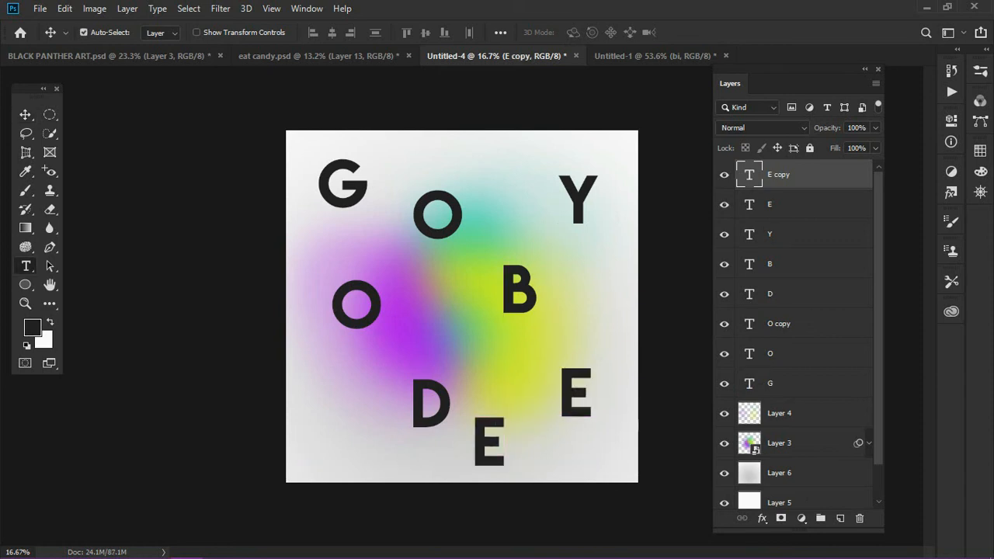
double_click(471, 464)
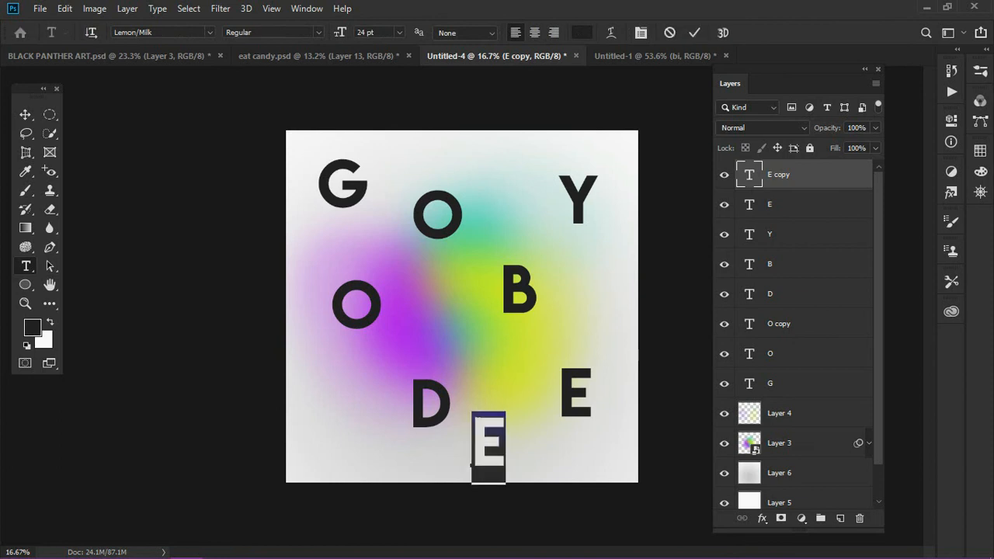
left_click(399, 32)
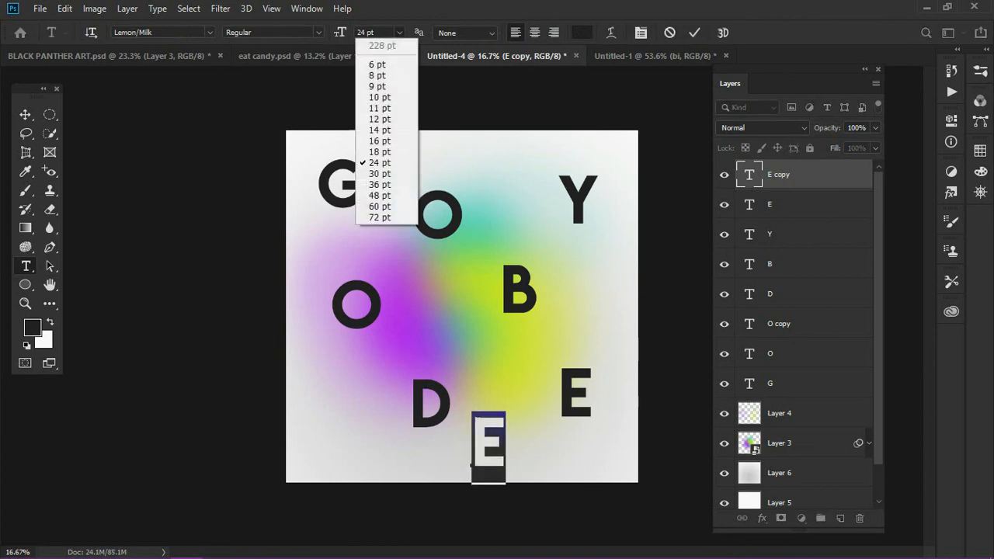
left_click(379, 119)
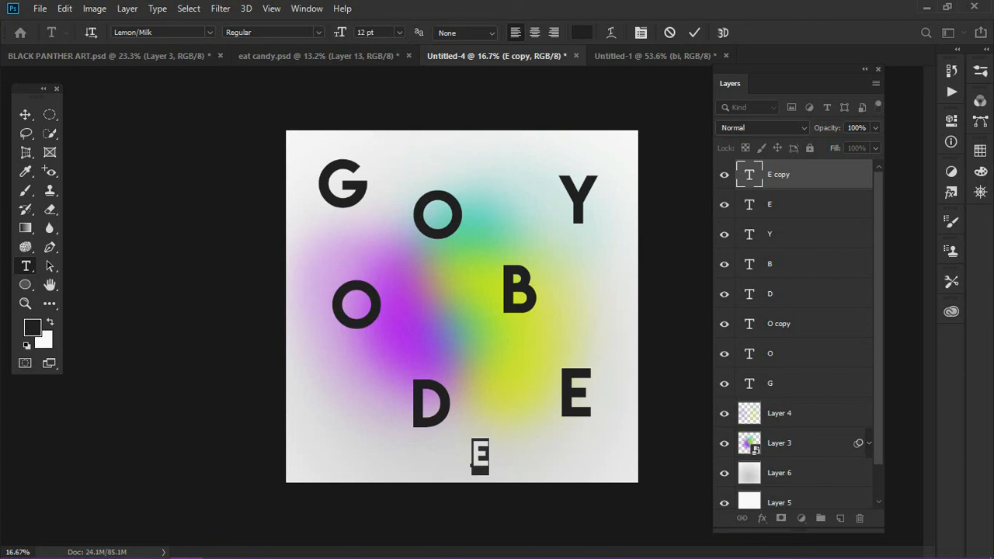
left_click(399, 32)
left_click(386, 97)
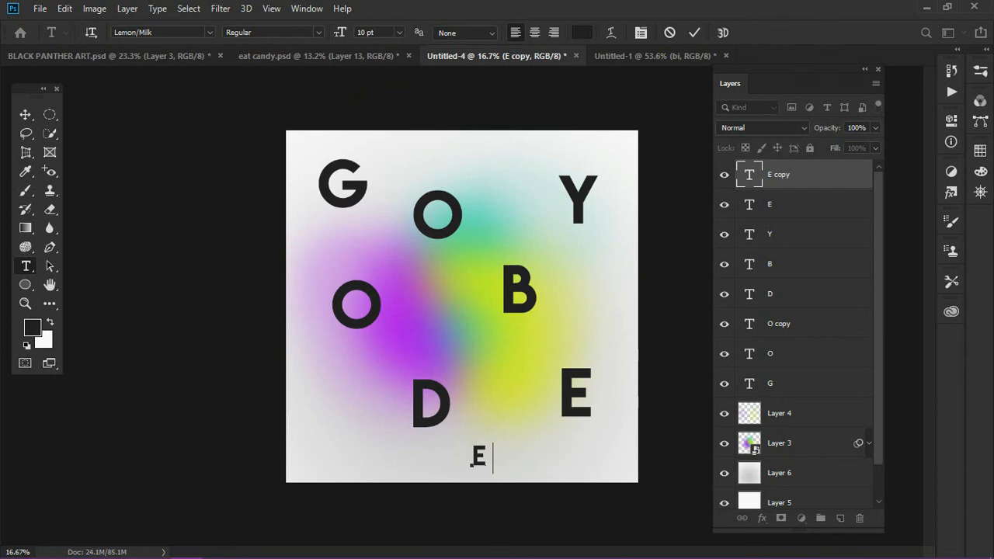
key("BackSpace")
type("GOOD")
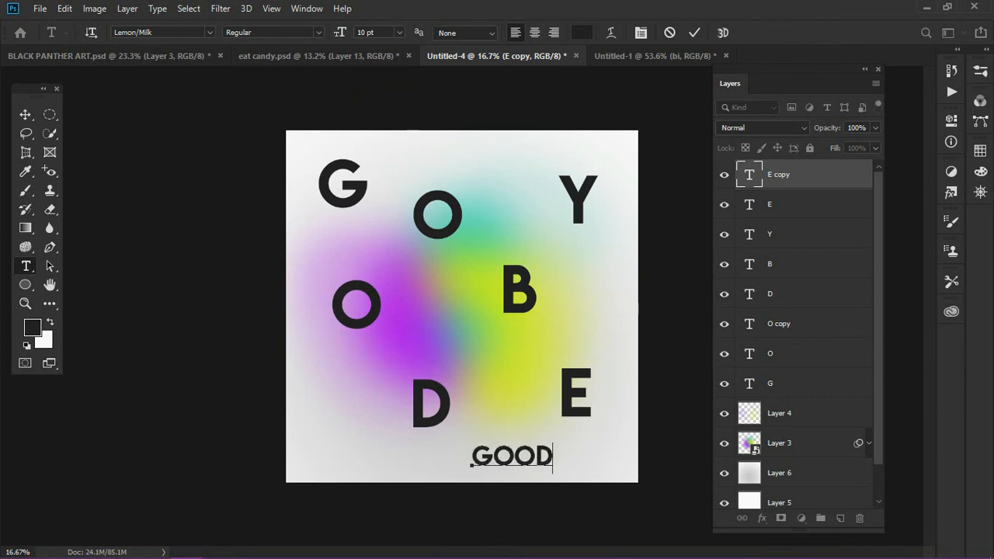
type("BYE")
key("ctrl")
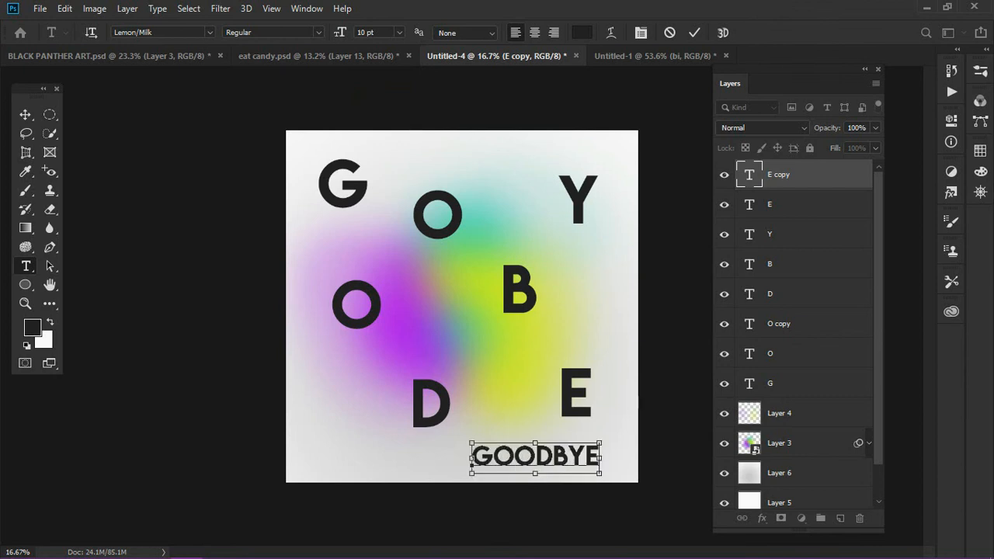
Reduce the whole "GOODBYE" text to a font size of 6 pt
key("ctrl+a")
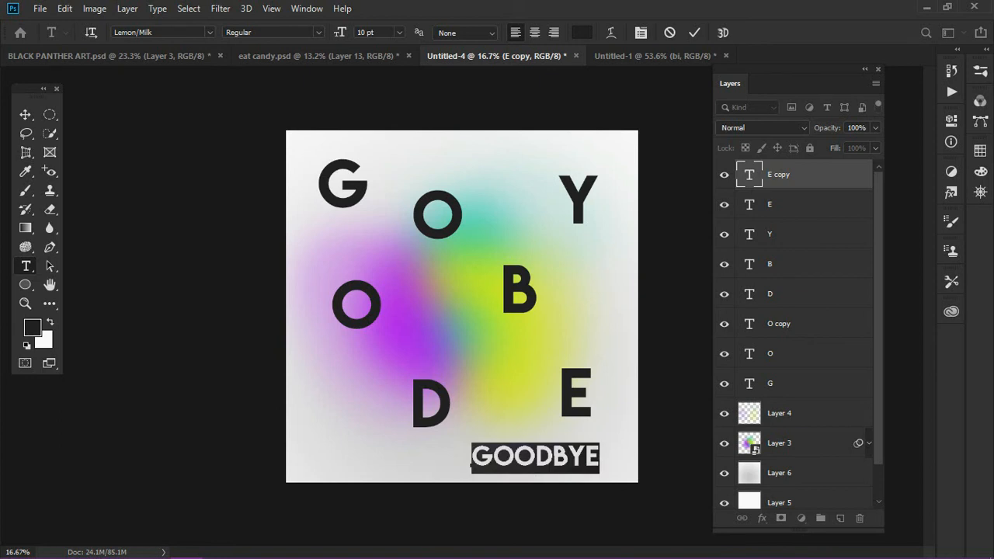
left_click(399, 32)
left_click(374, 62)
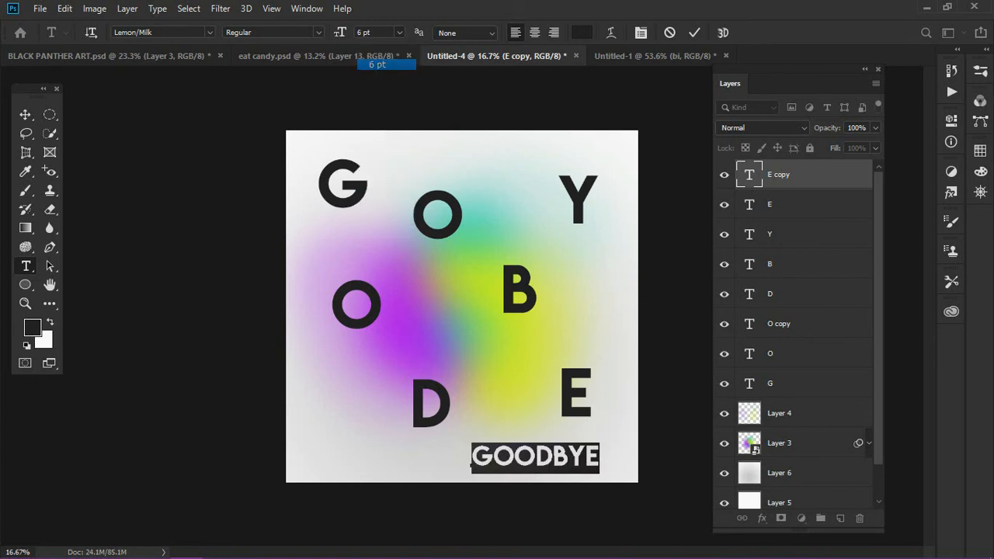
left_click(25, 114)
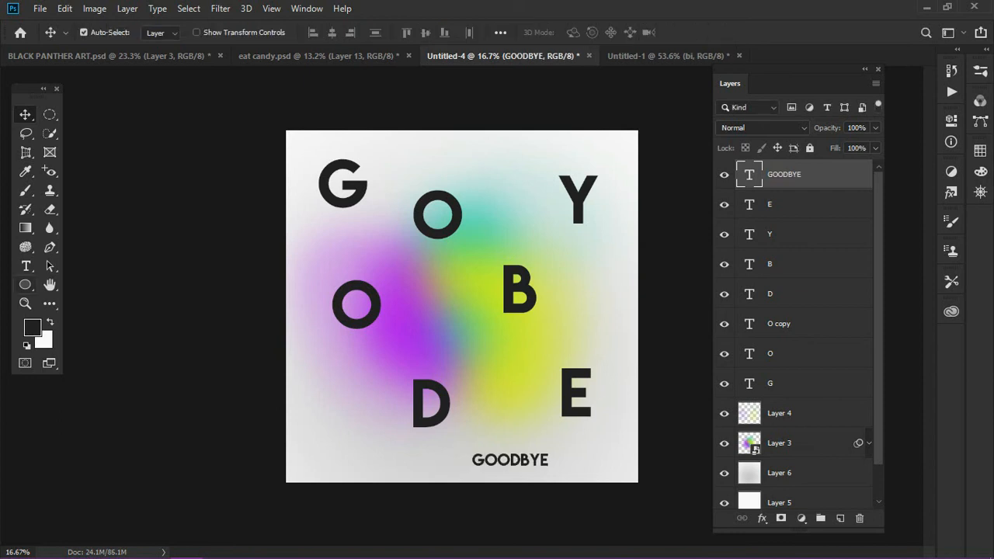
Recolor the "GOODBYE" text white (ffffff) and move it into the canvas's lower right corner
left_click(23, 266)
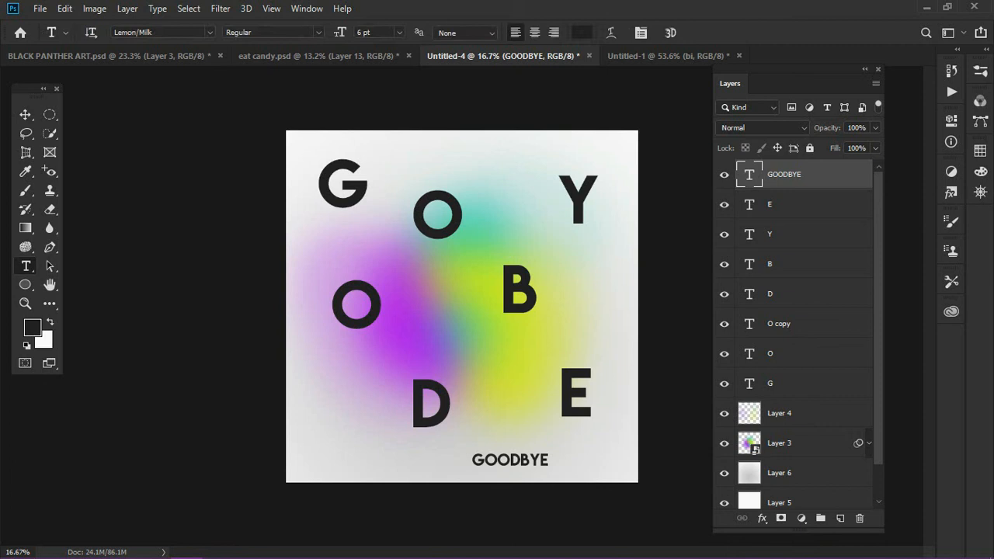
left_click(548, 460)
left_click_drag(548, 459, 470, 459)
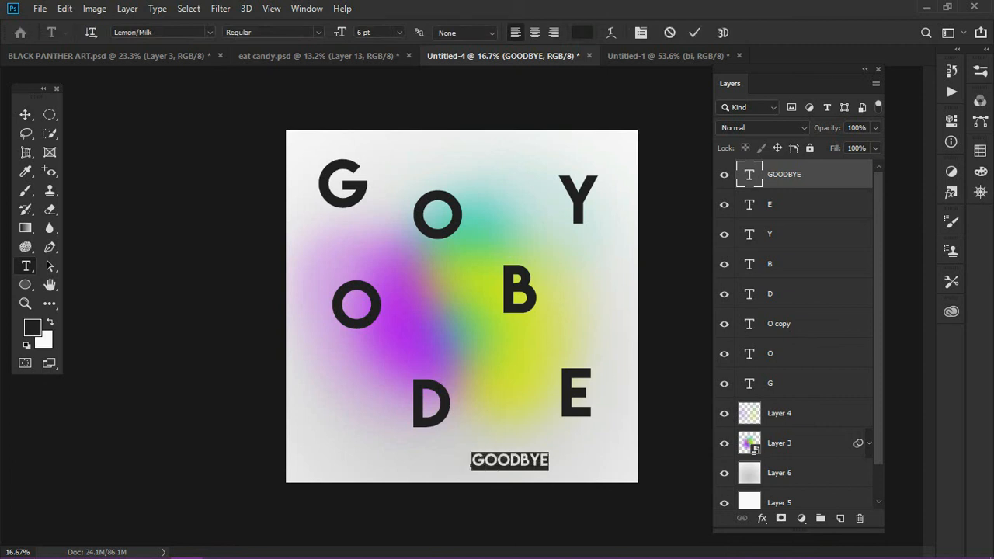
left_click(582, 32)
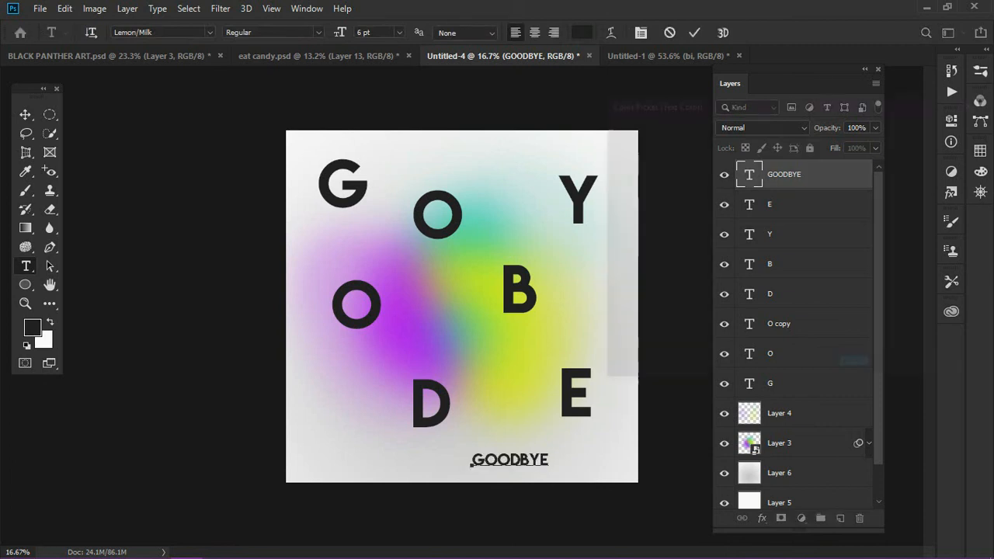
type("e7e7e7")
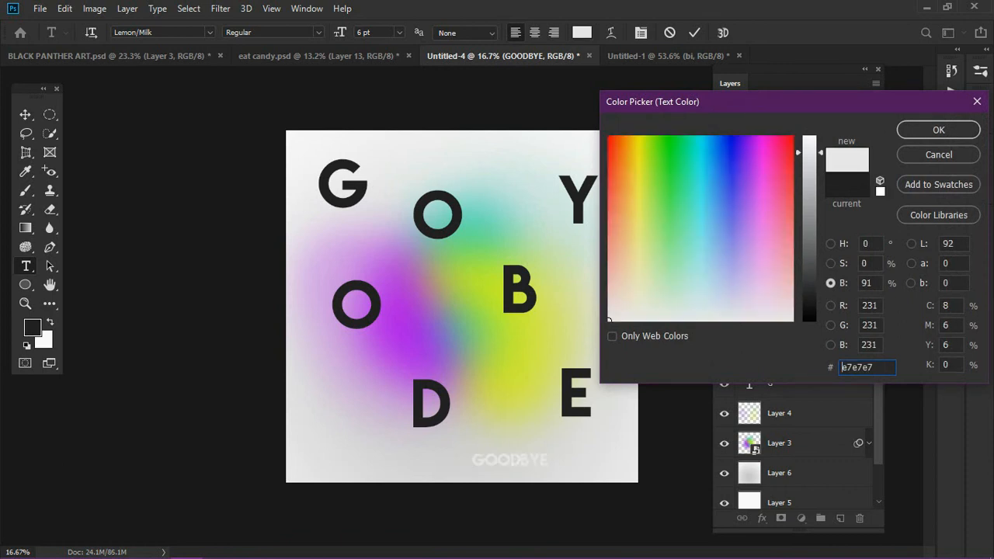
double_click(842, 366)
type("ffffff")
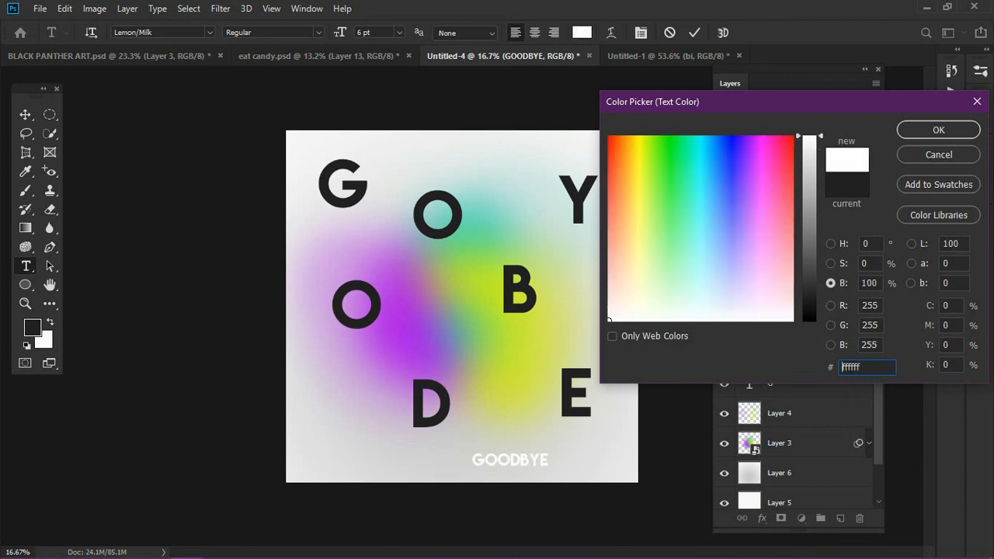
key("Return")
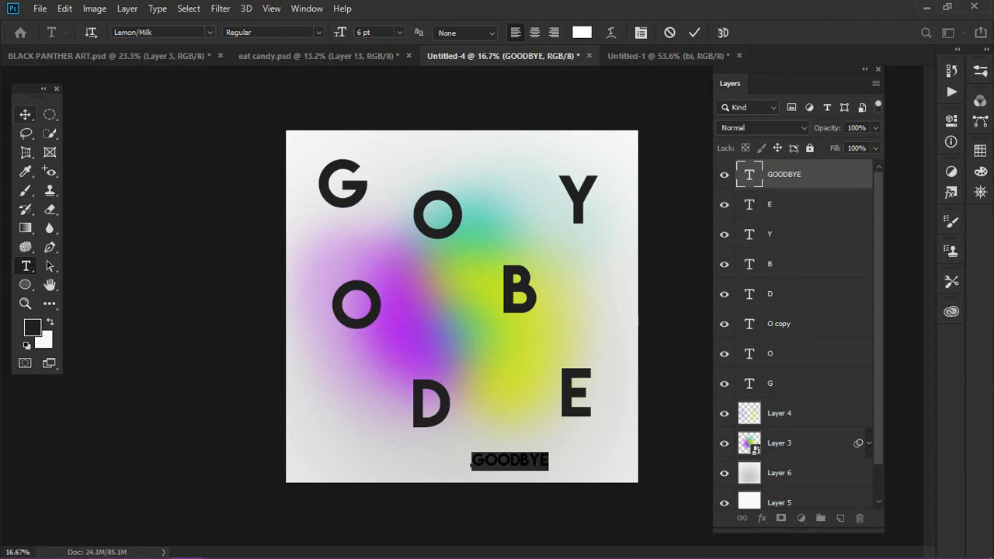
left_click(26, 114)
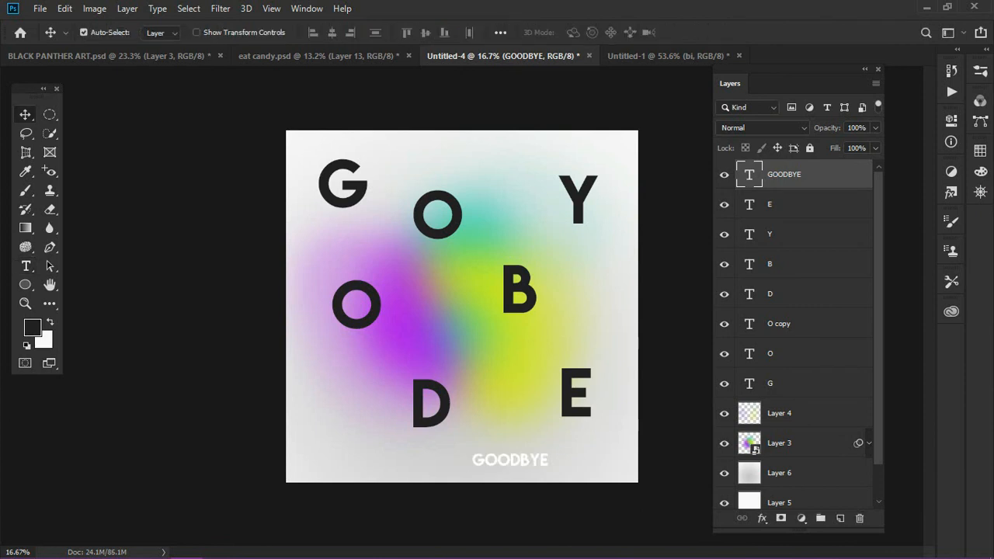
left_click_drag(545, 458, 620, 457)
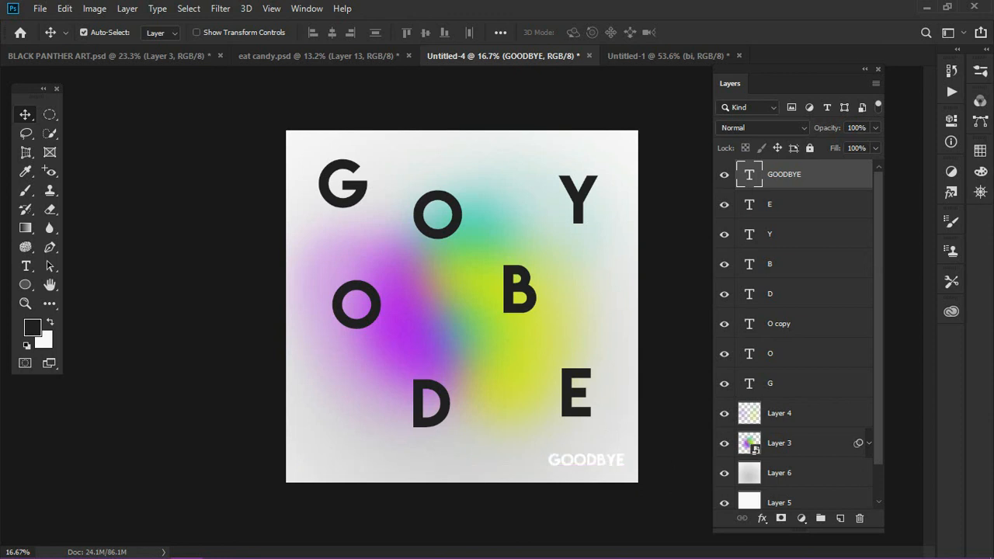
Duplicate the "GOODBYE" text into the canvas's upper left corner and scale the copy down to about 3.93 pt
key("ctrl+j")
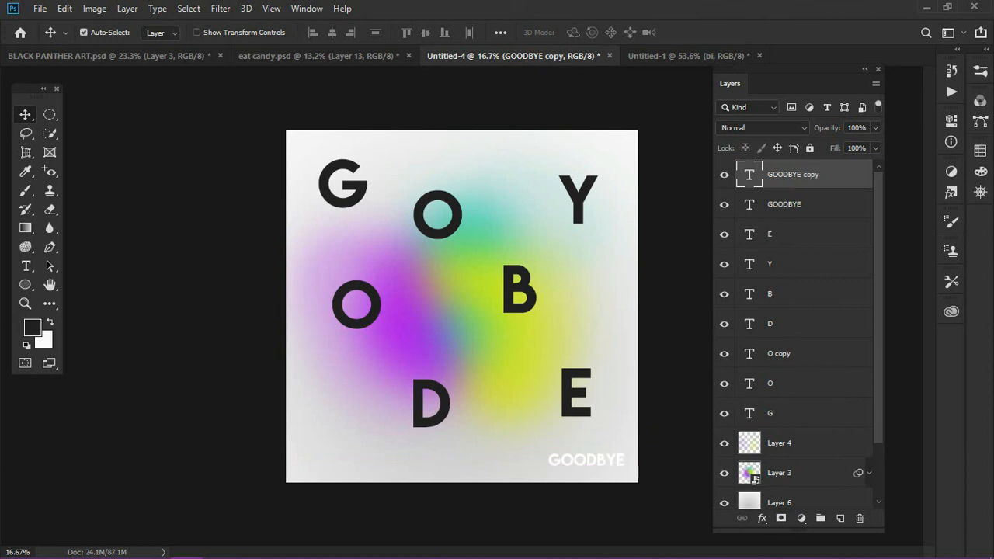
left_click_drag(525, 358, 359, 132)
mouse_move(359, 149)
left_mouse_down()
mouse_move(371, 147)
mouse_move(357, 147)
left_mouse_up()
key("ctrl+t")
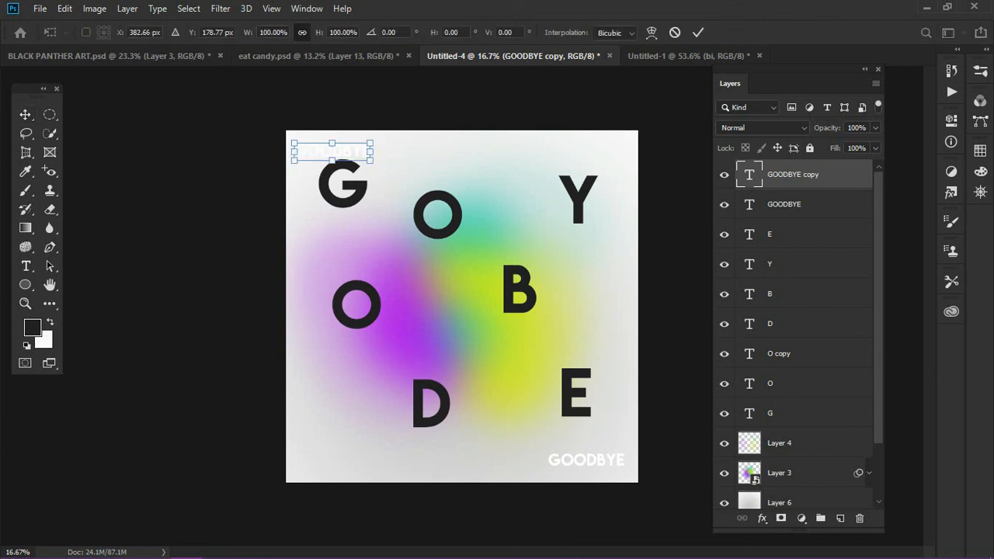
left_click_drag(369, 161, 367, 160)
left_click_drag(369, 161, 347, 153)
key("Return")
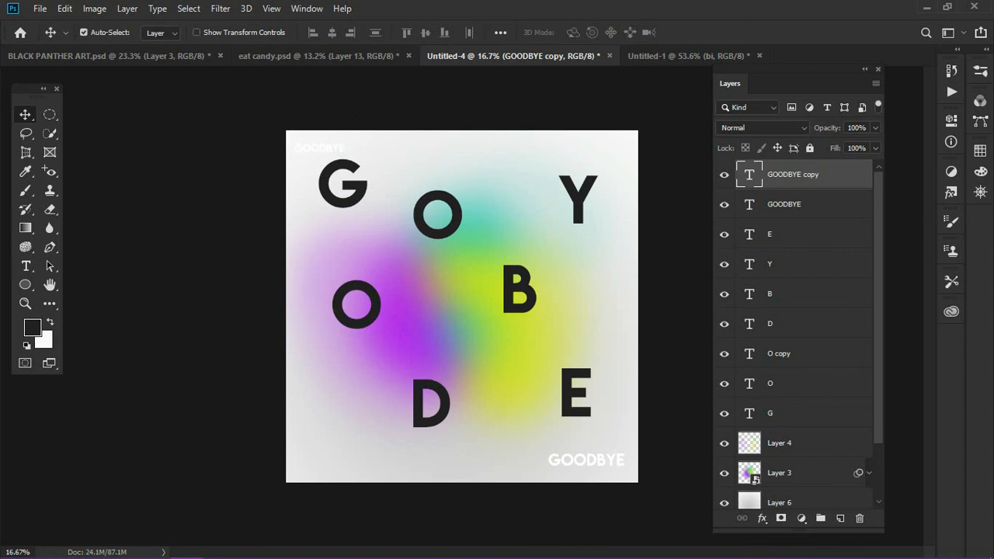
Stack the smaller "GOODBYE" right-aligned beneath the slightly raised larger one, and select the smaller one's text for editing
left_click_drag(319, 148, 566, 464)
left_click(784, 205)
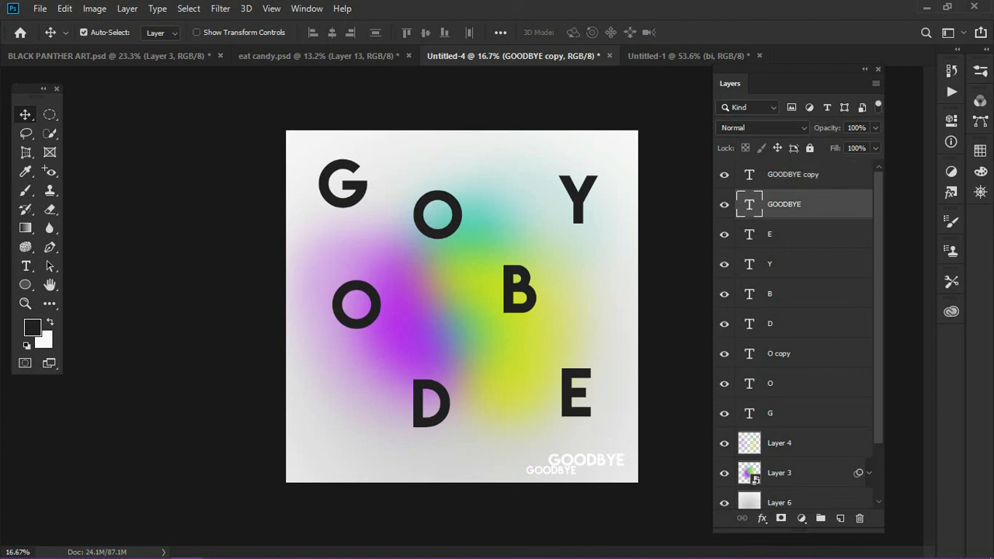
left_click_drag(586, 460, 586, 448)
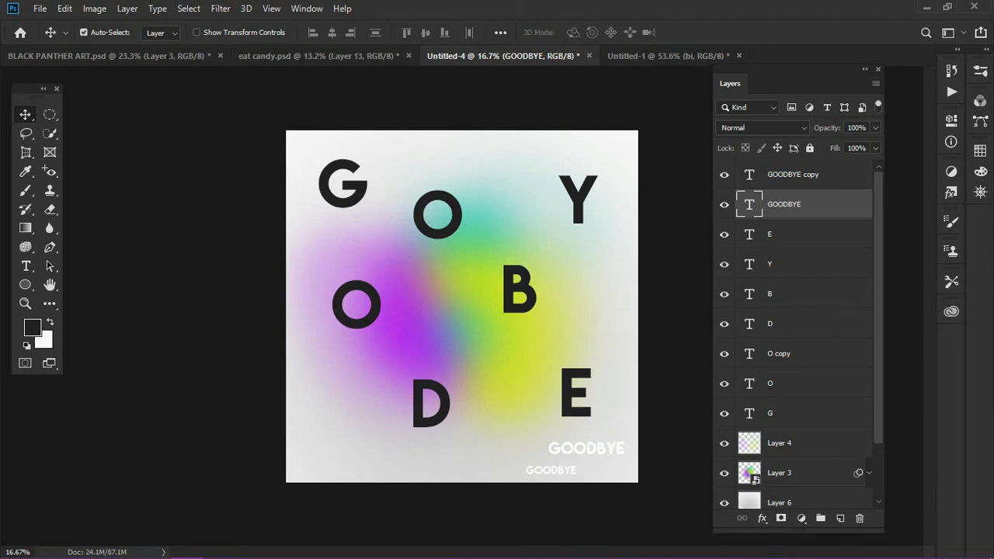
left_click(793, 174)
left_click_drag(550, 470, 598, 465)
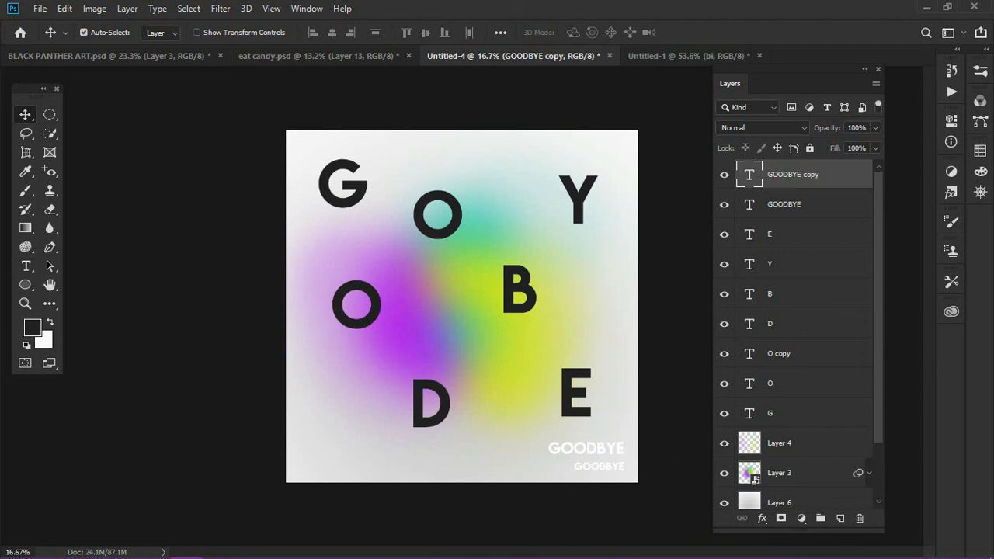
left_click(26, 266)
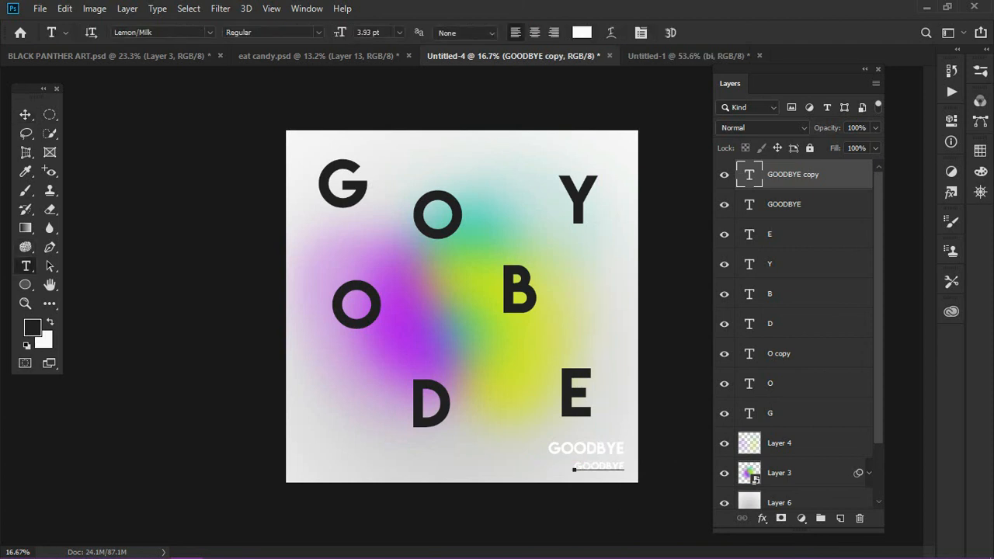
double_click(573, 467)
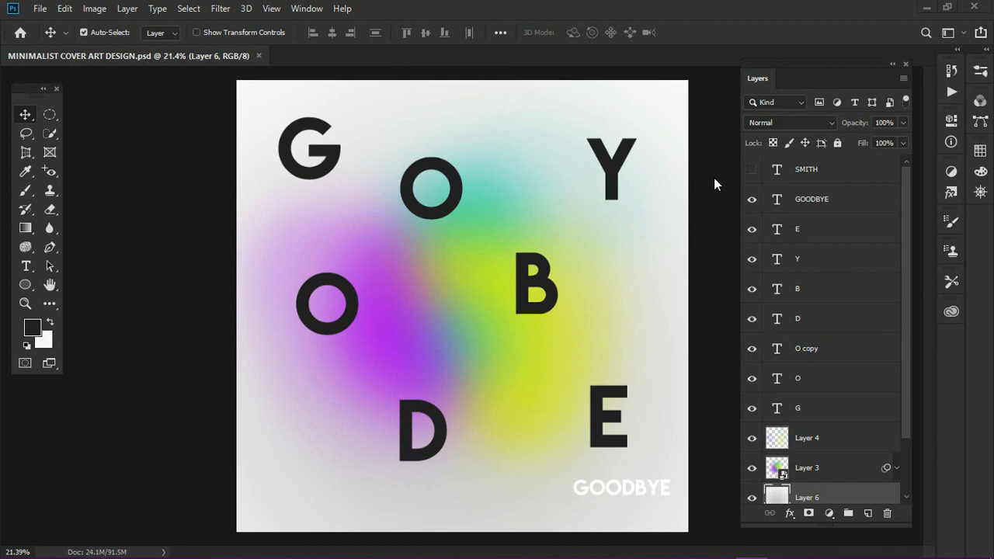
Show the hidden topmost text layer in MINIMALIST COVER ART DESIGN.psd and collapse the Layers panel
left_click(752, 170)
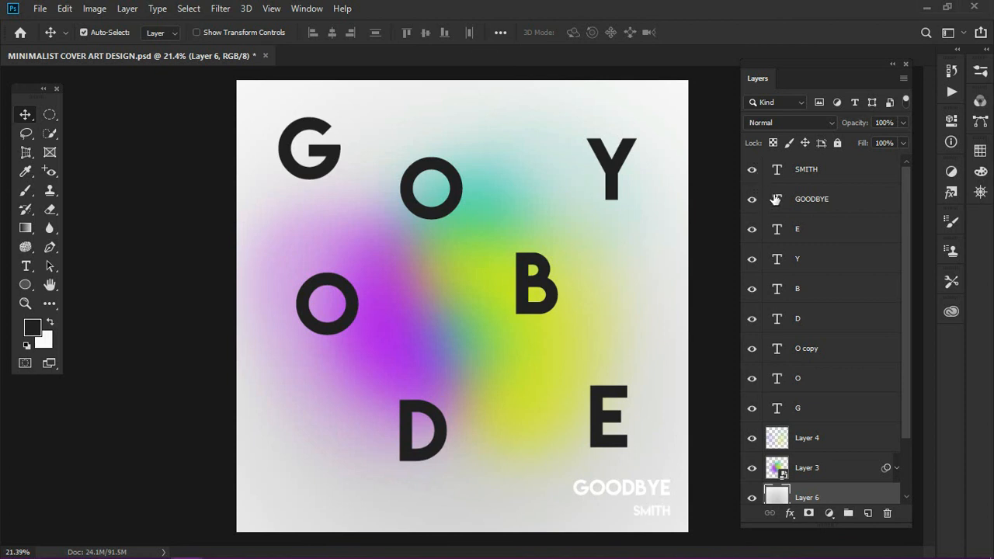
left_click(892, 65)
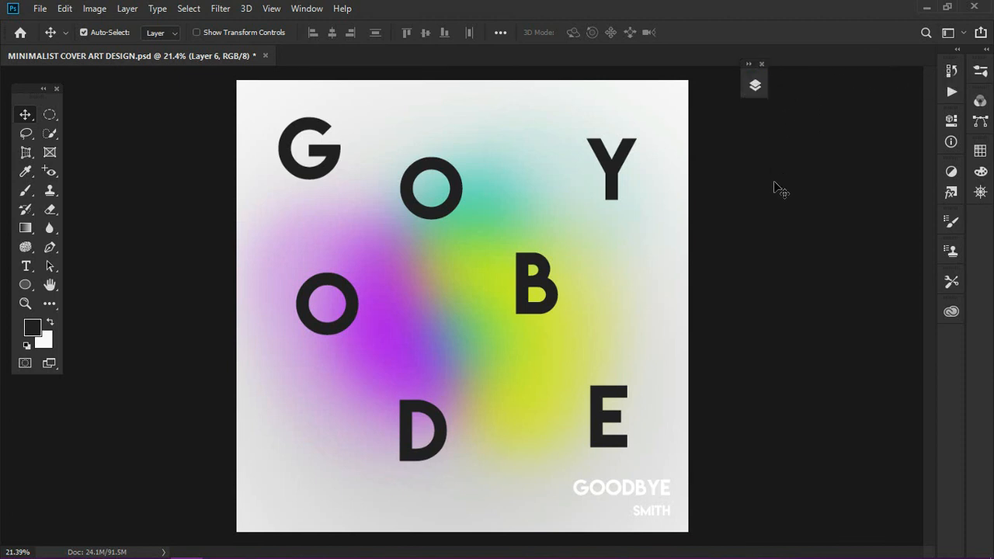